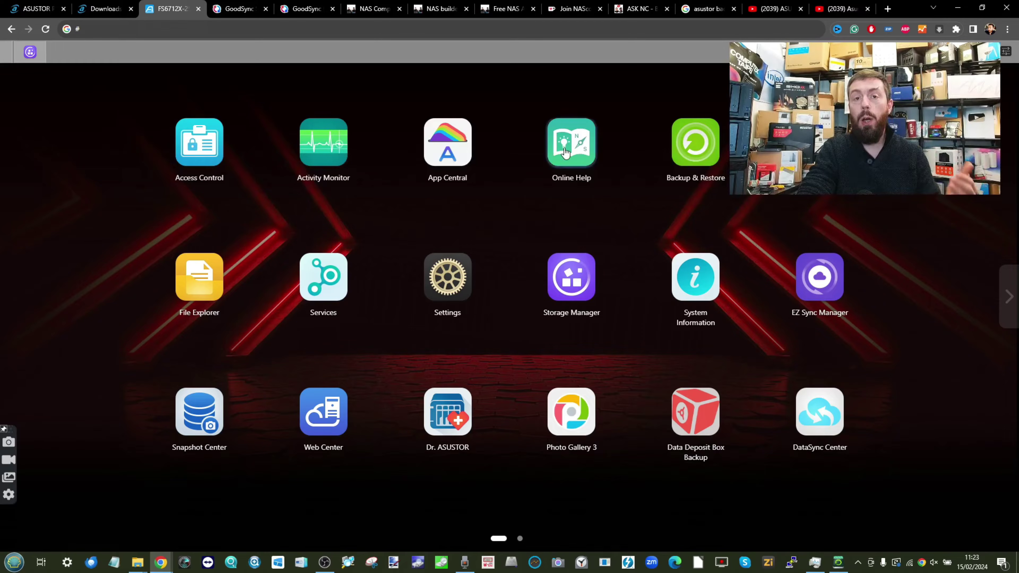
- Browse the backup apps in App Central's Backup & Sync category, then close App Central
click(461, 142)
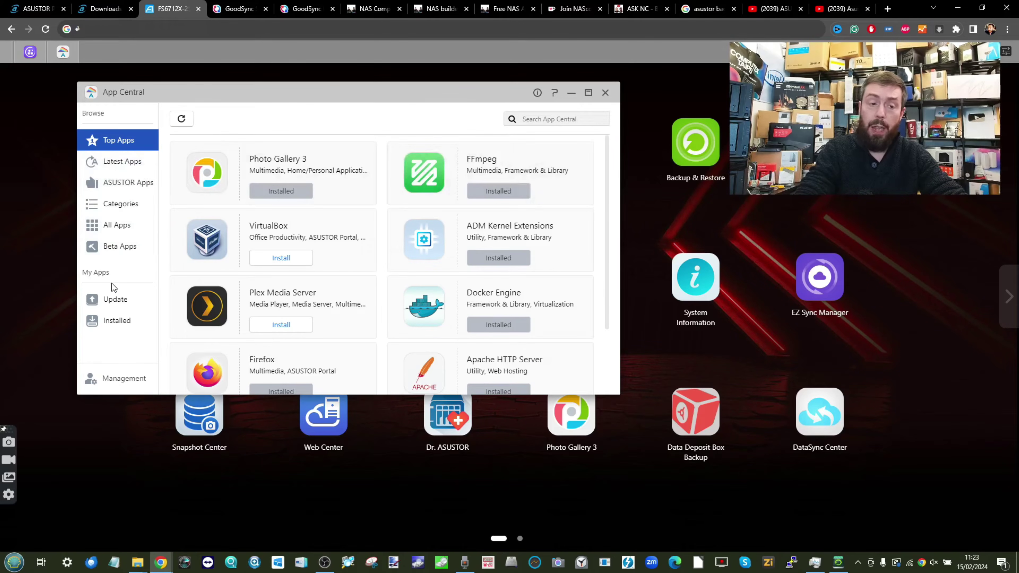
click(123, 213)
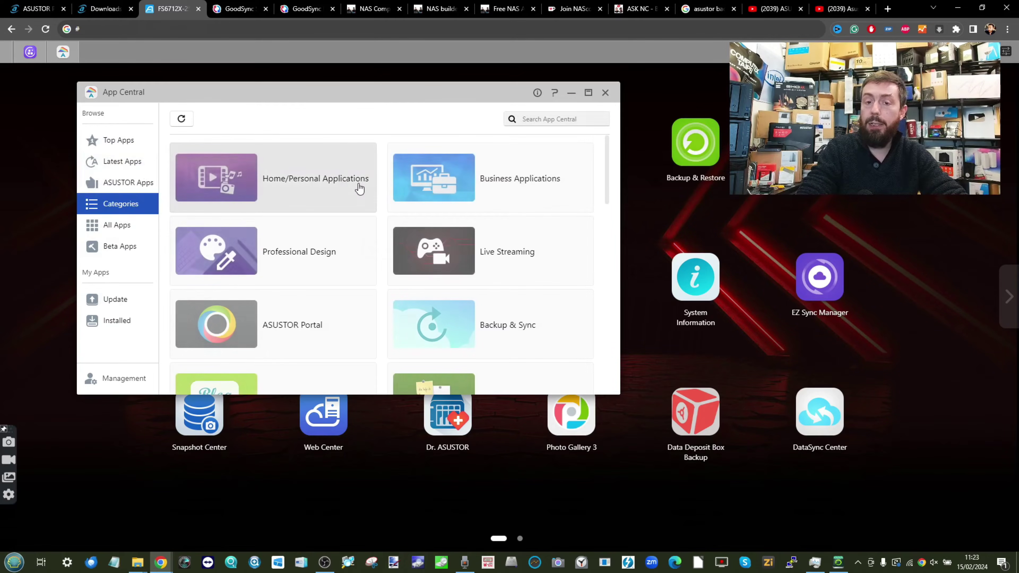
click(491, 332)
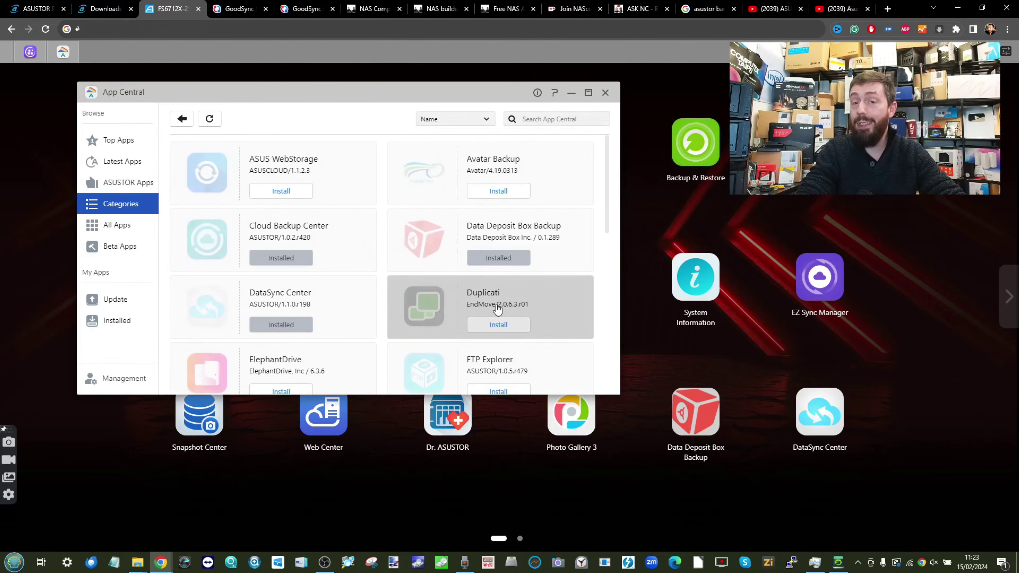
scroll(366, 206, down, 1)
scroll(366, 206, down, 1)
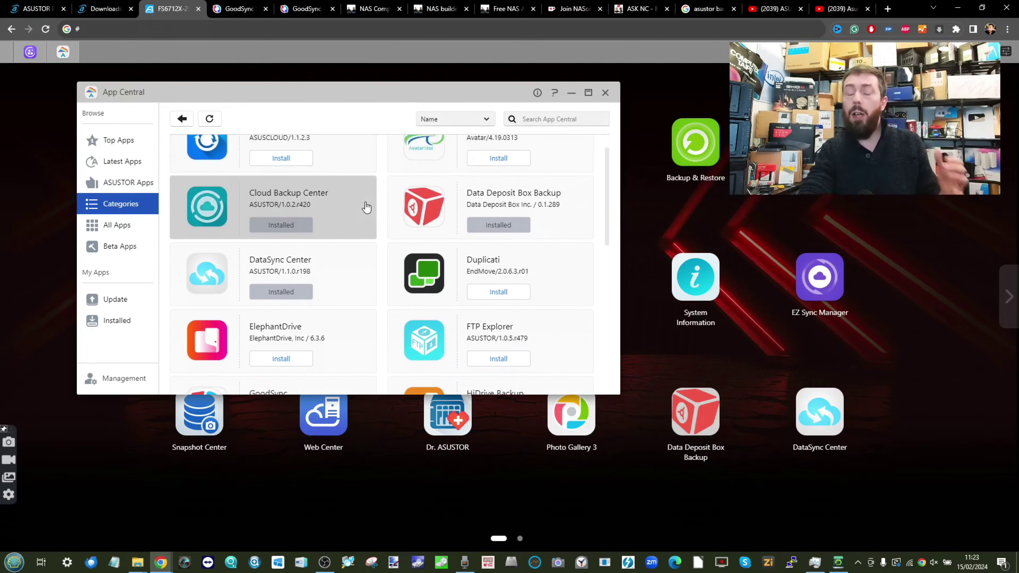
scroll(366, 207, down, 2)
scroll(366, 207, down, 3)
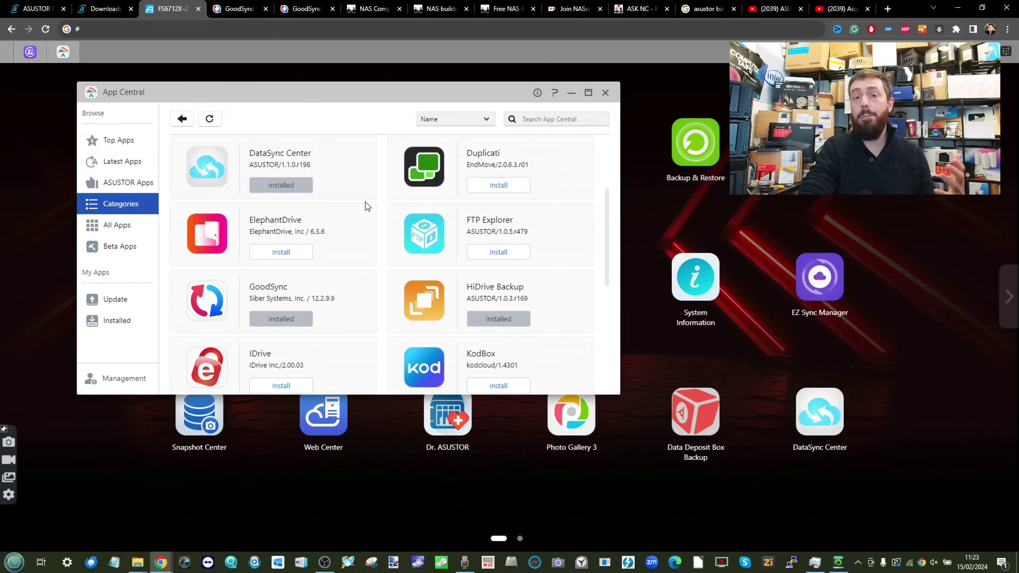
scroll(367, 206, down, 7)
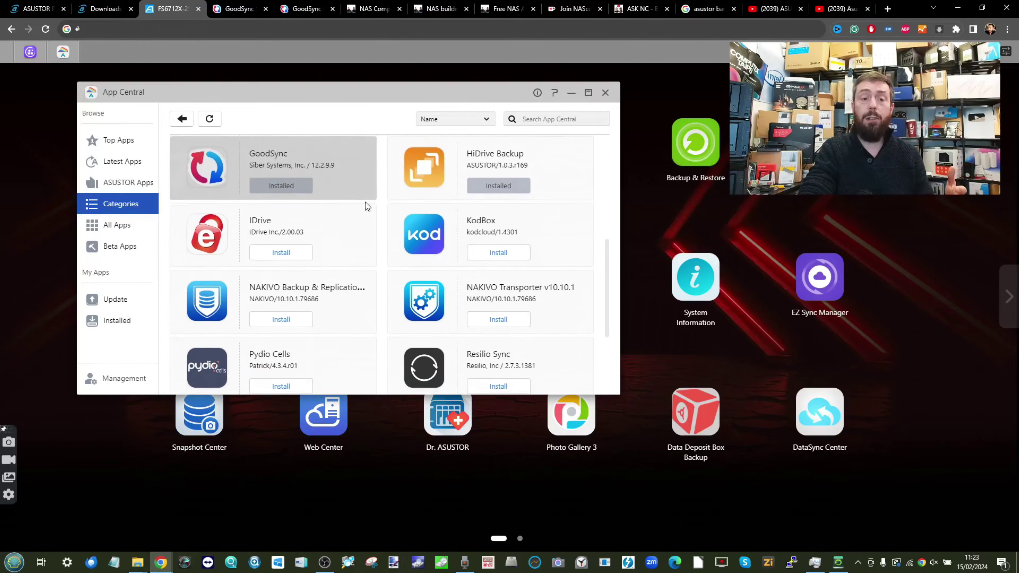
scroll(367, 207, down, 3)
scroll(367, 207, up, 8)
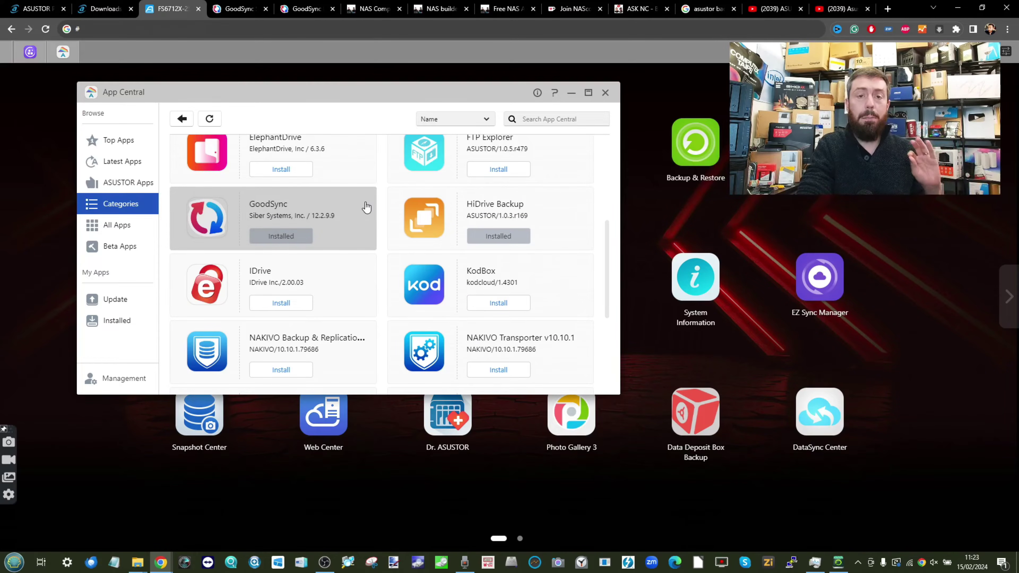
scroll(366, 207, up, 3)
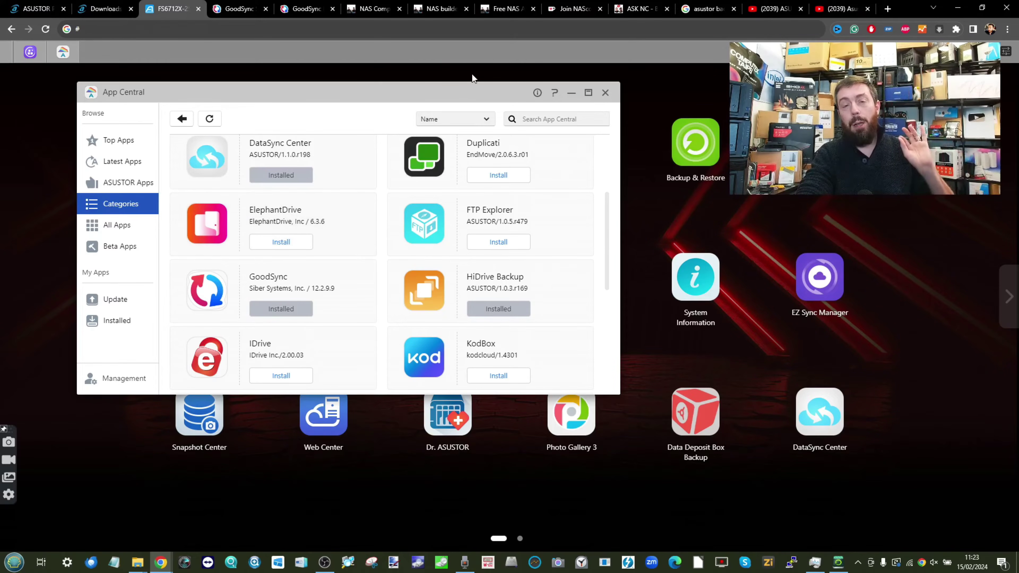
click(606, 93)
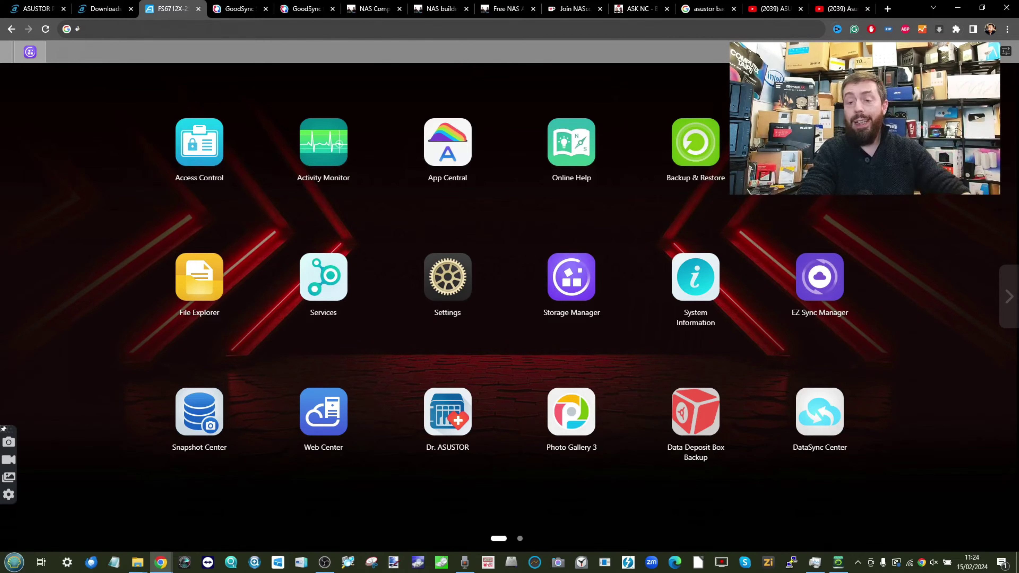
- Open EZ Sync Manager, dismiss its client download notice and move its window toward the middle of the desktop
click(814, 277)
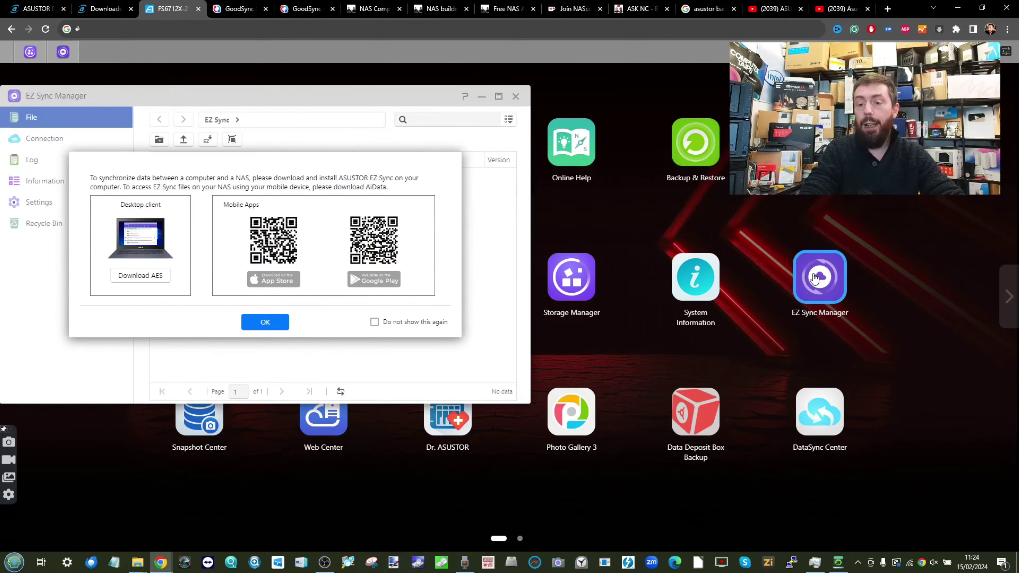
click(263, 325)
drag(314, 102, 486, 124)
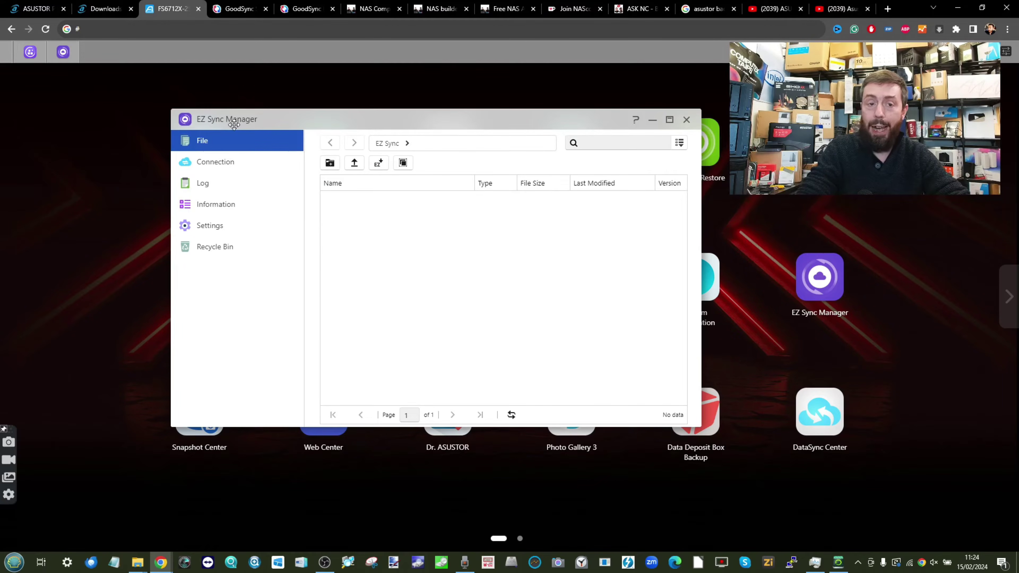
- Examine the Windows and Mac desktop apps, including ASUSTOR EZ Sync, on the ASUSTOR downloads page
click(103, 9)
scroll(355, 129, down, 3)
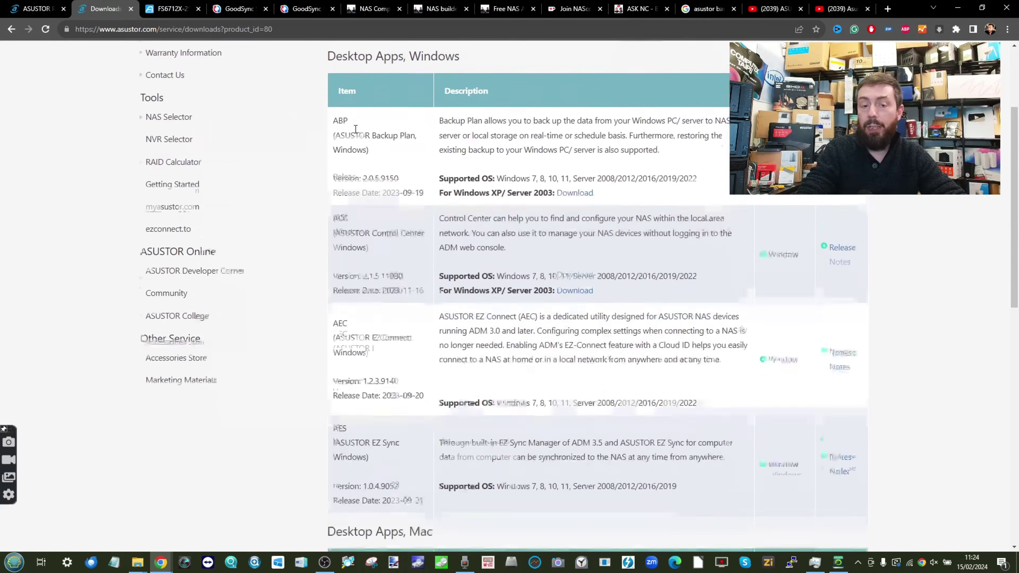
scroll(355, 129, down, 3)
scroll(418, 220, up, 5)
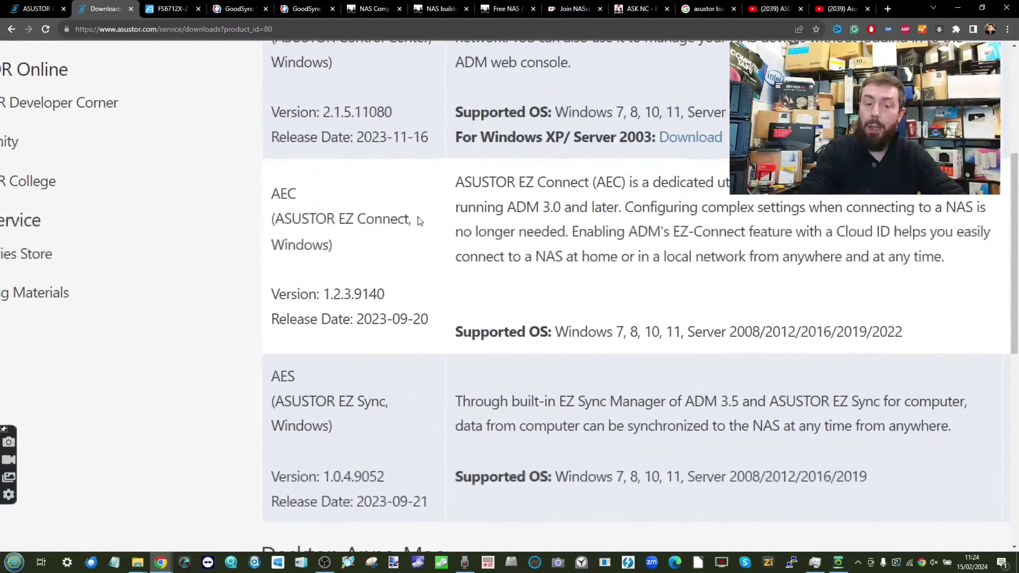
scroll(367, 231, down, 5)
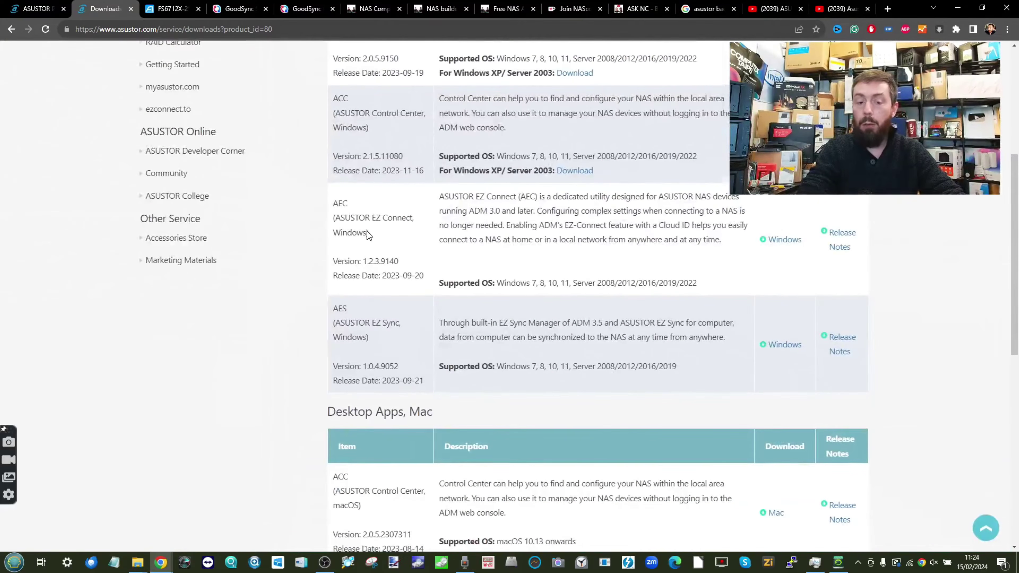
scroll(367, 231, down, 3)
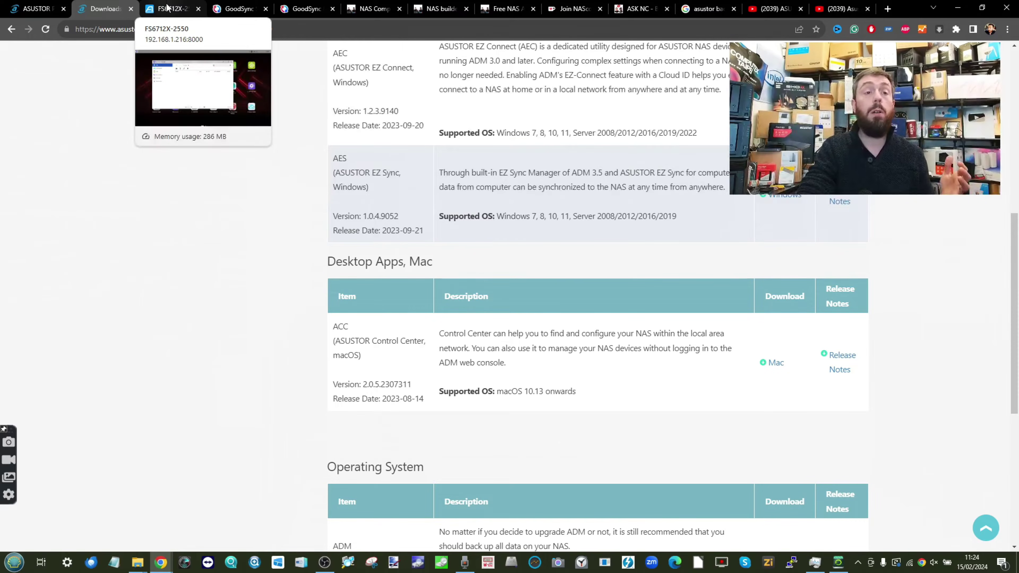
- Return to the NAS desktop and create a folder named TESTSYNC in EZ Sync Manager, leaving it selected
click(169, 7)
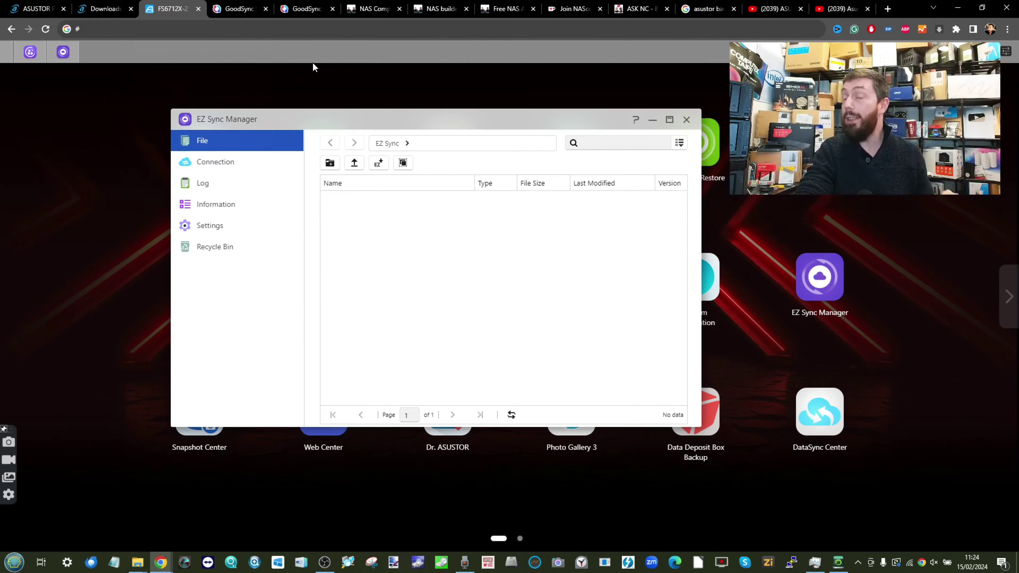
drag(279, 117, 340, 115)
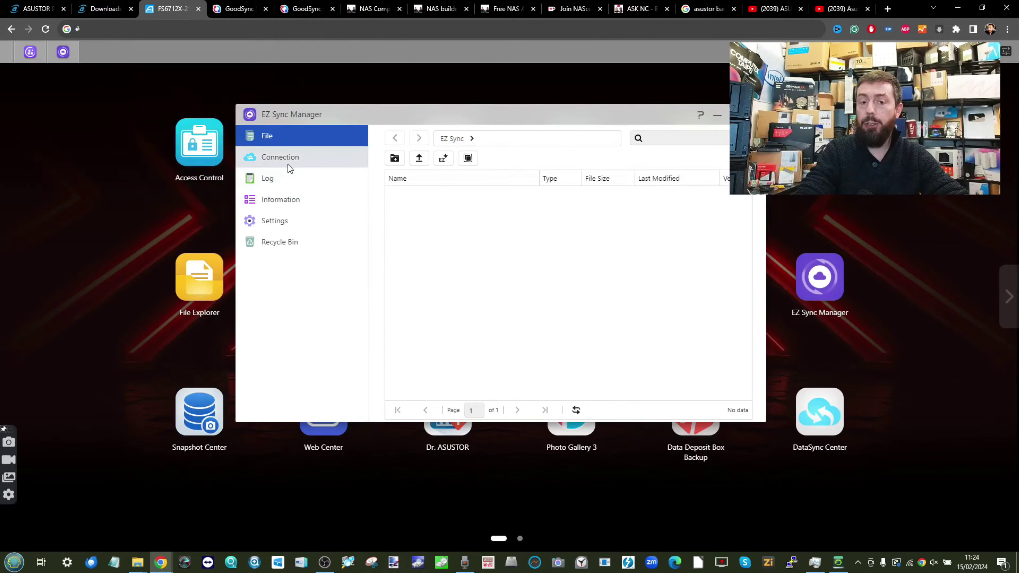
click(397, 156)
text(TESTSYNC)
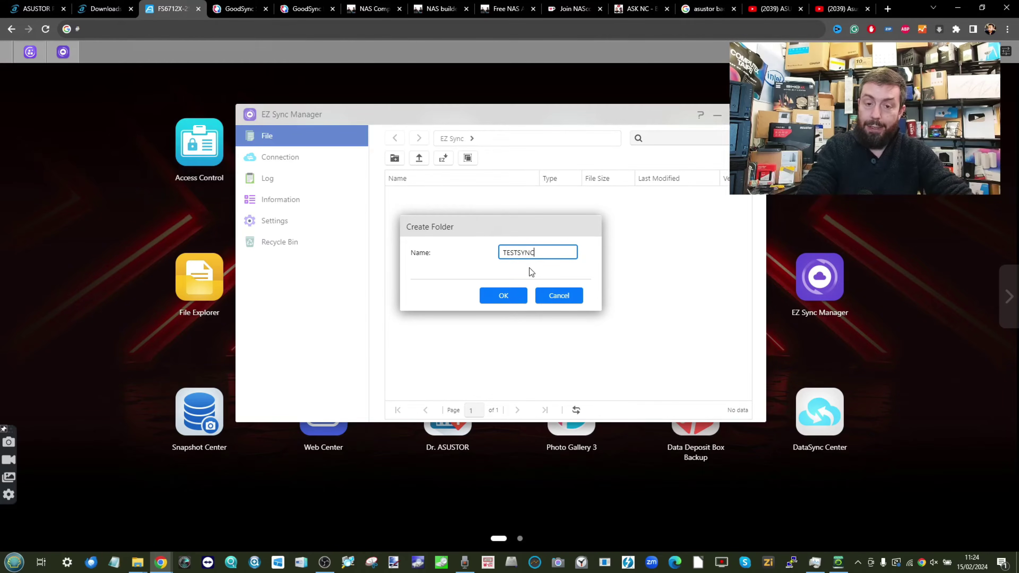
click(507, 296)
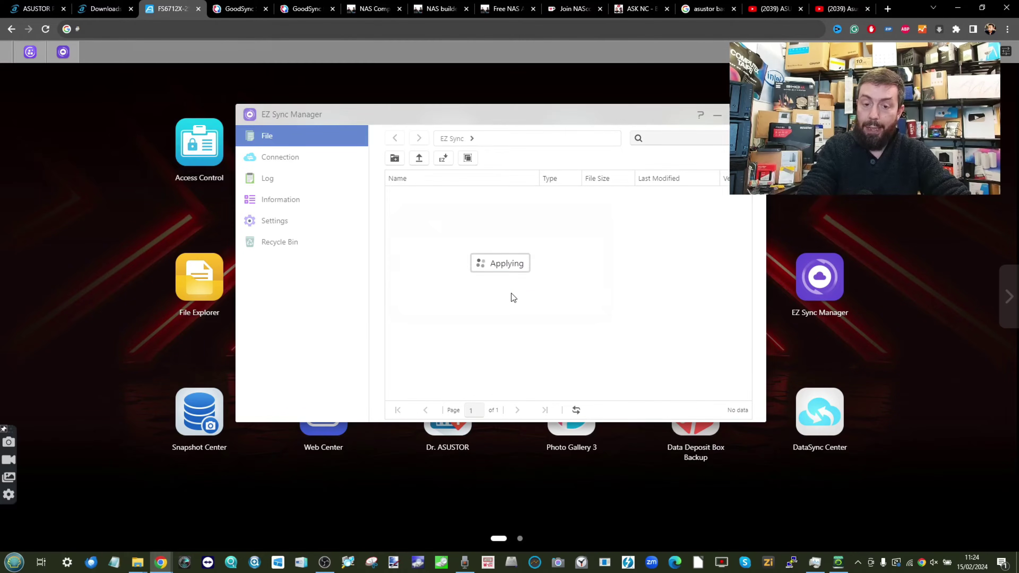
click(426, 199)
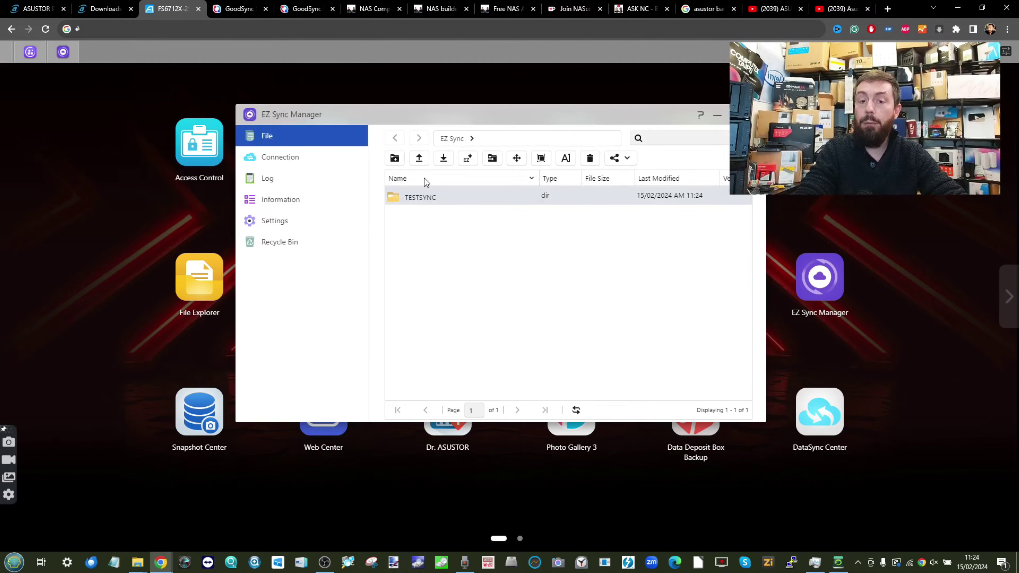
- Open File Explorer, then upload the BEESTASITON BACKUP RESTORE 1 to 6 and BEESTASITON More Storage images into EZ Sync Manager
click(203, 276)
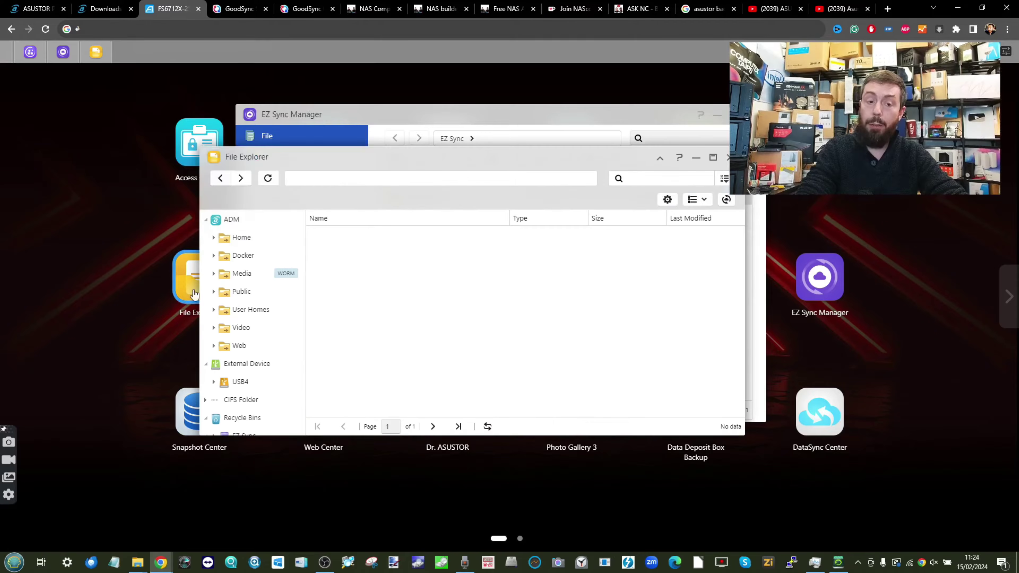
click(405, 107)
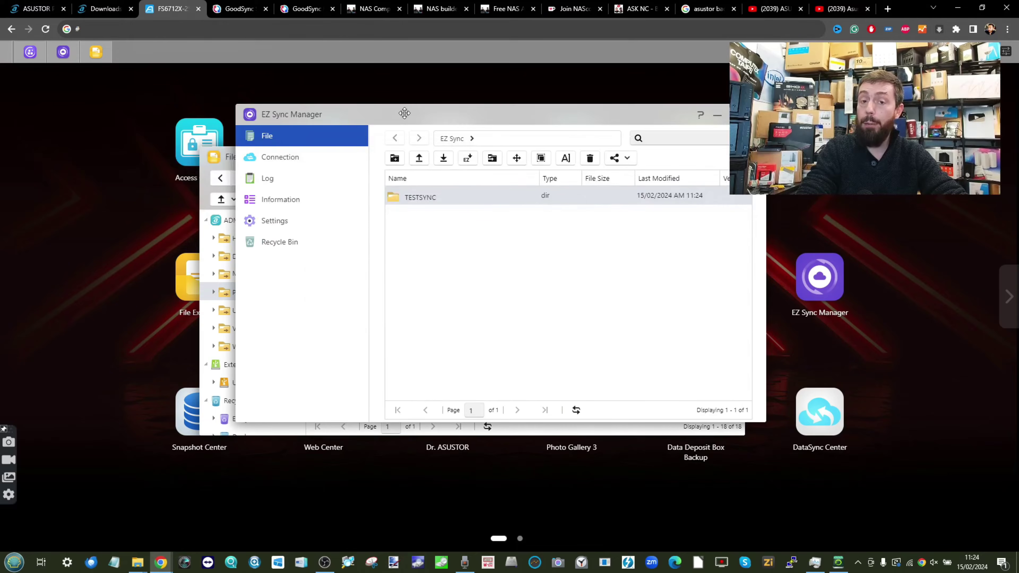
click(417, 161)
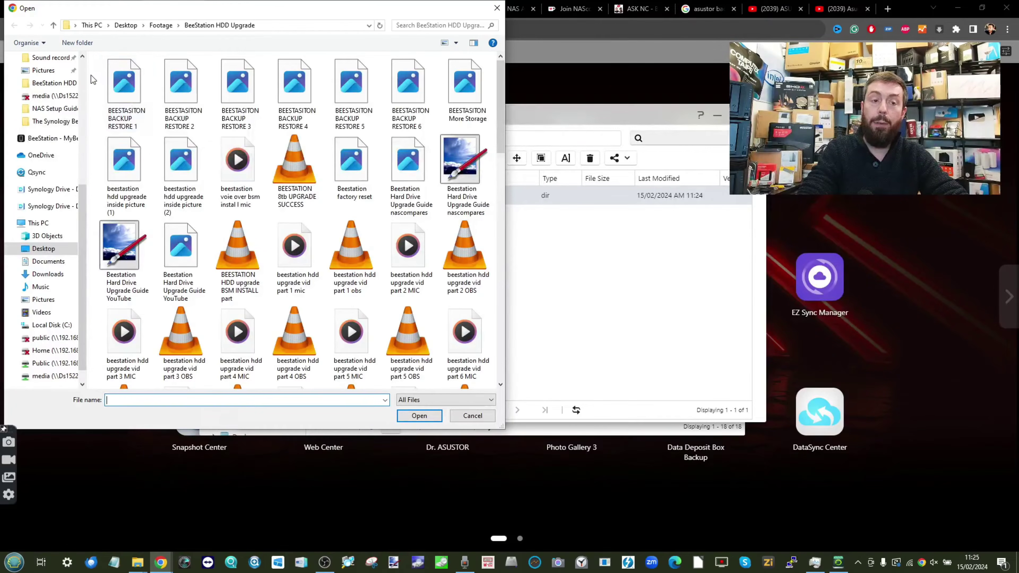
drag(91, 74, 494, 91)
click(420, 415)
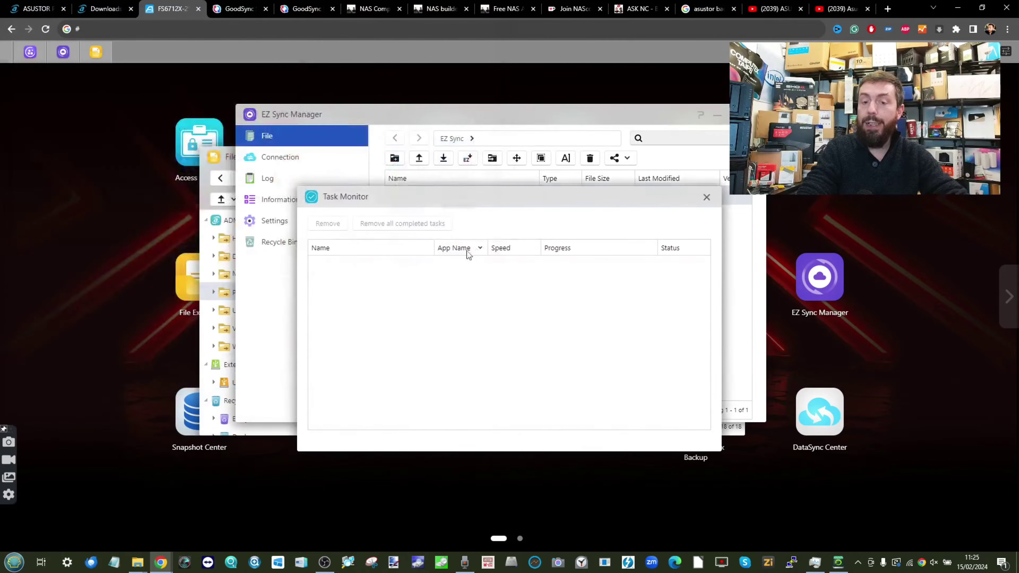
click(707, 197)
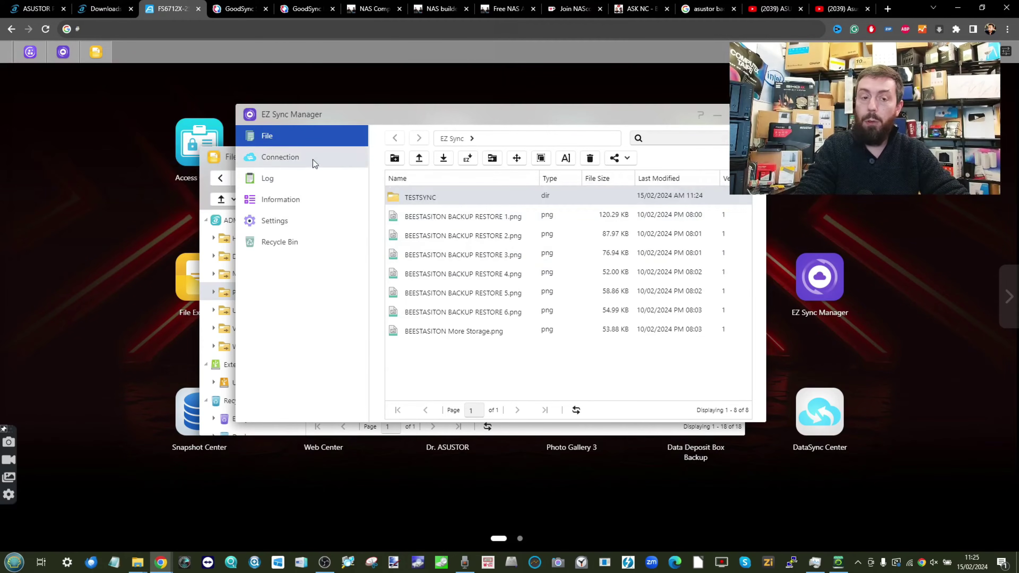
- Review EZ Sync Manager's connections, log, information and general, recycle bin and advanced settings, then close it
click(299, 157)
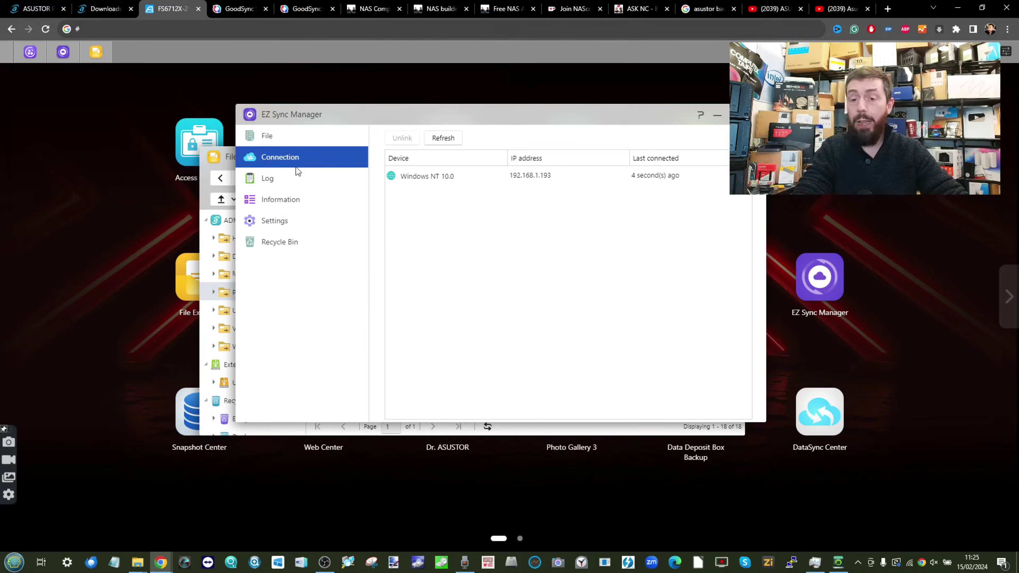
click(269, 177)
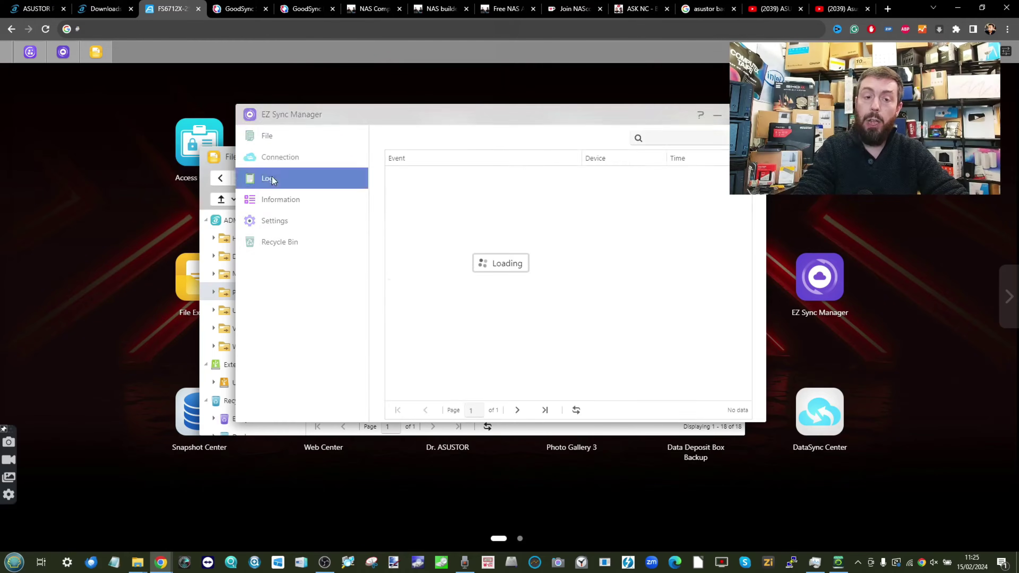
click(301, 196)
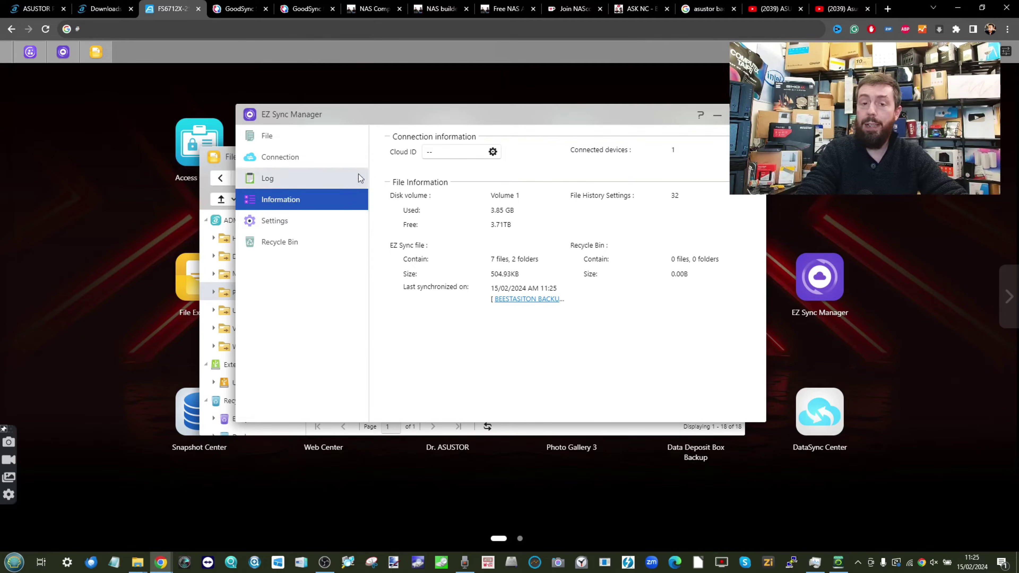
click(292, 218)
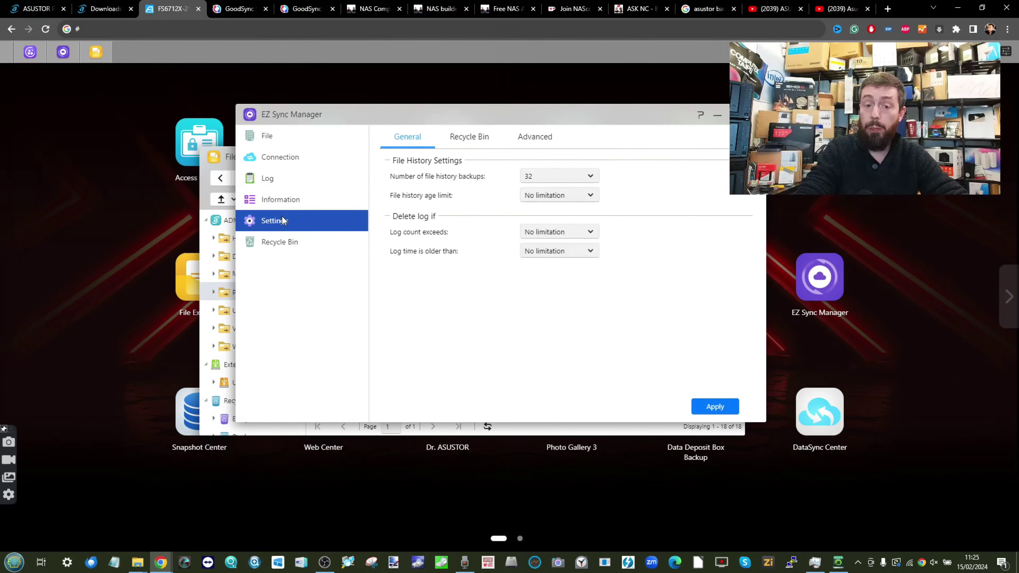
click(491, 139)
click(419, 142)
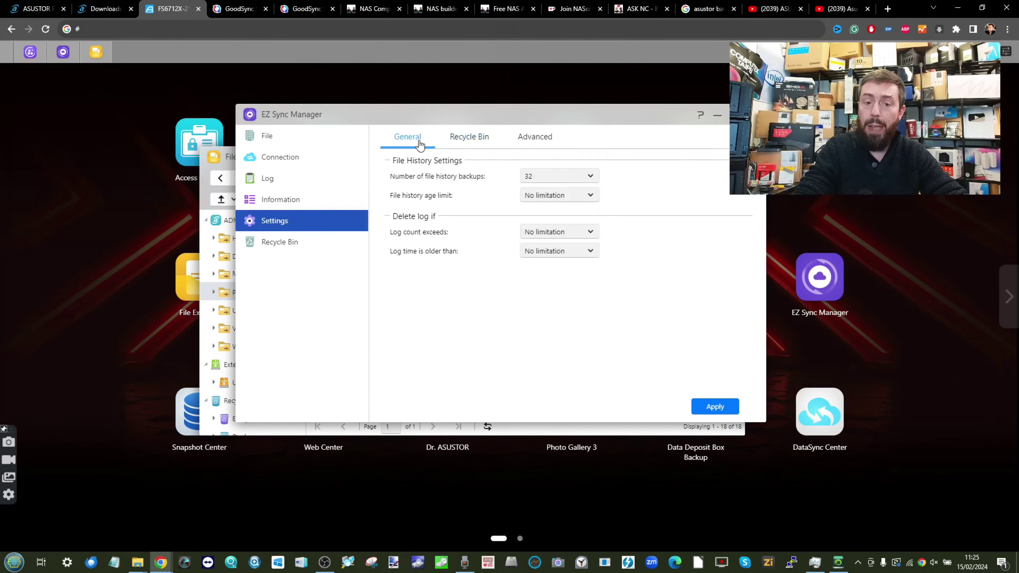
click(544, 145)
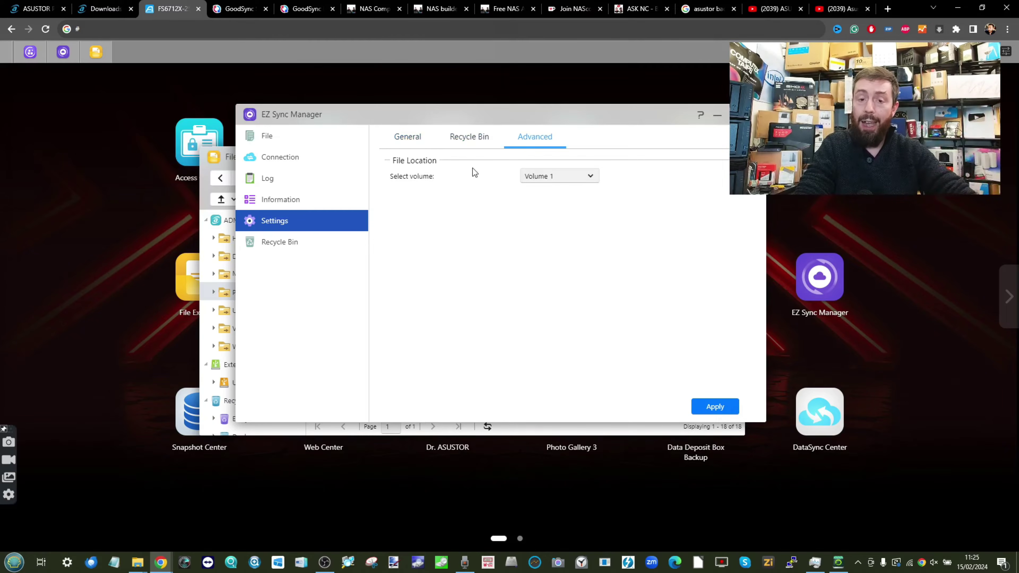
click(566, 178)
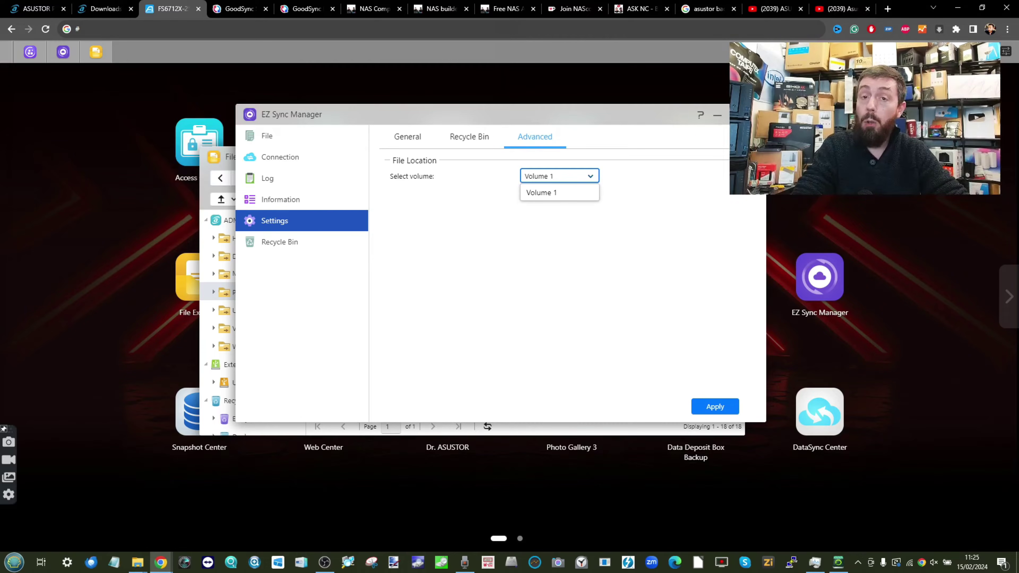
click(751, 115)
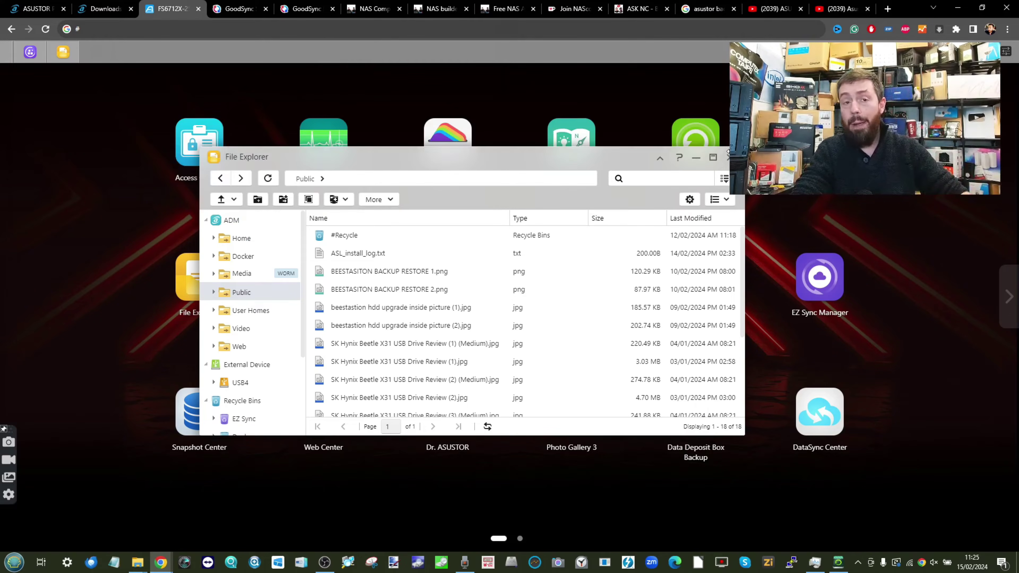
- View the list of downloadable NAS apps for the FLASHSTOR 12 Pro (FS6712X) on the ASUSTOR downloads page
click(136, 5)
scroll(307, 205, up, 10)
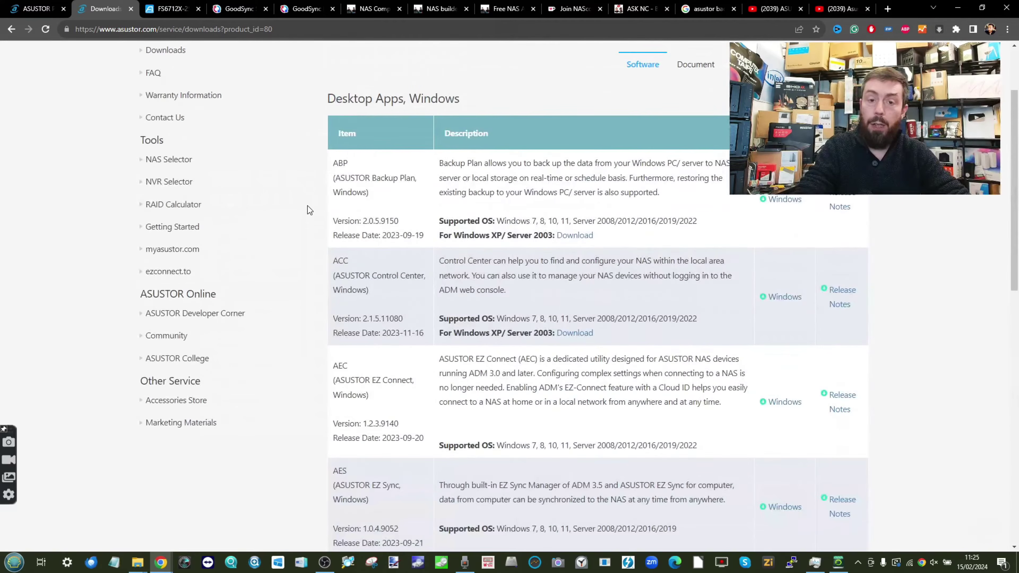
click(778, 168)
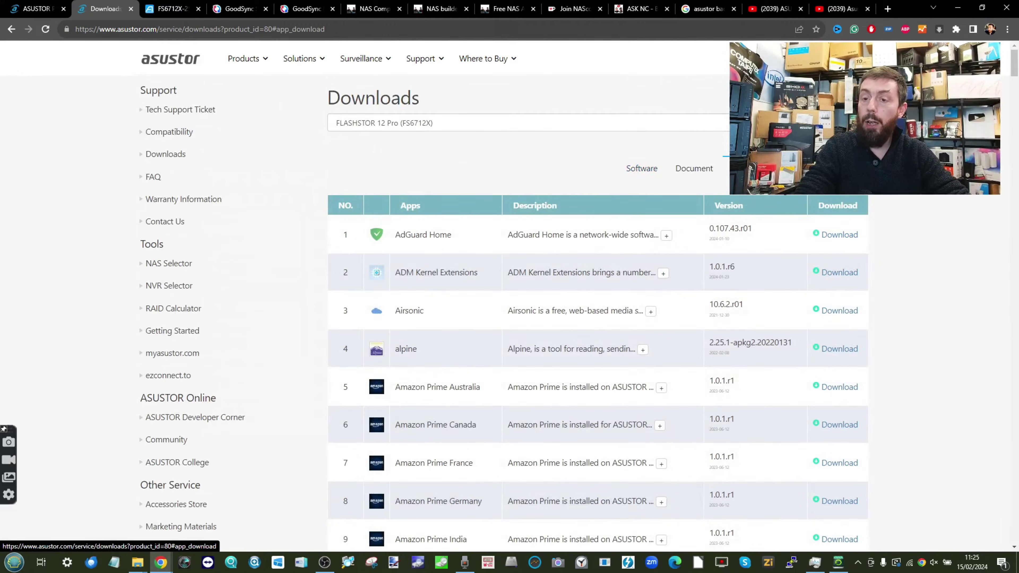
- View the Android apps offered for the FLASHSTOR 12 Pro, check the NAS desktop, and return to the ASUSTOR downloads page
click(838, 169)
scroll(646, 224, down, 7)
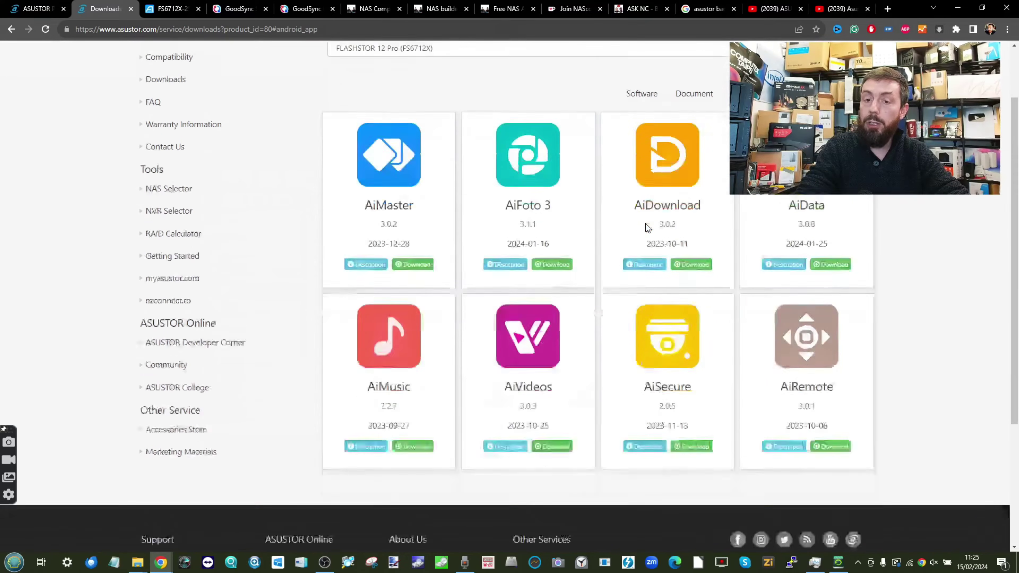
scroll(646, 224, up, 6)
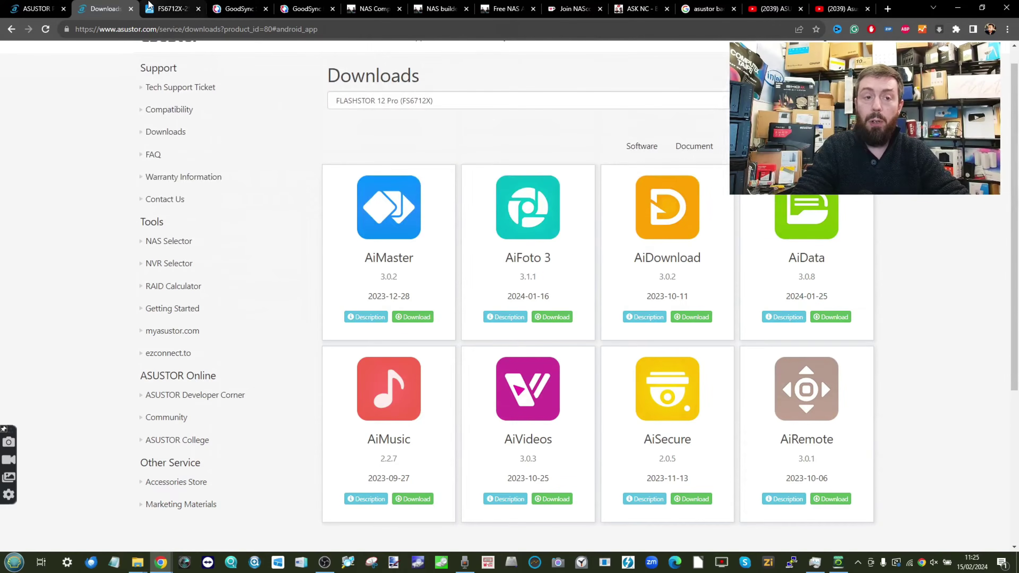
click(169, 9)
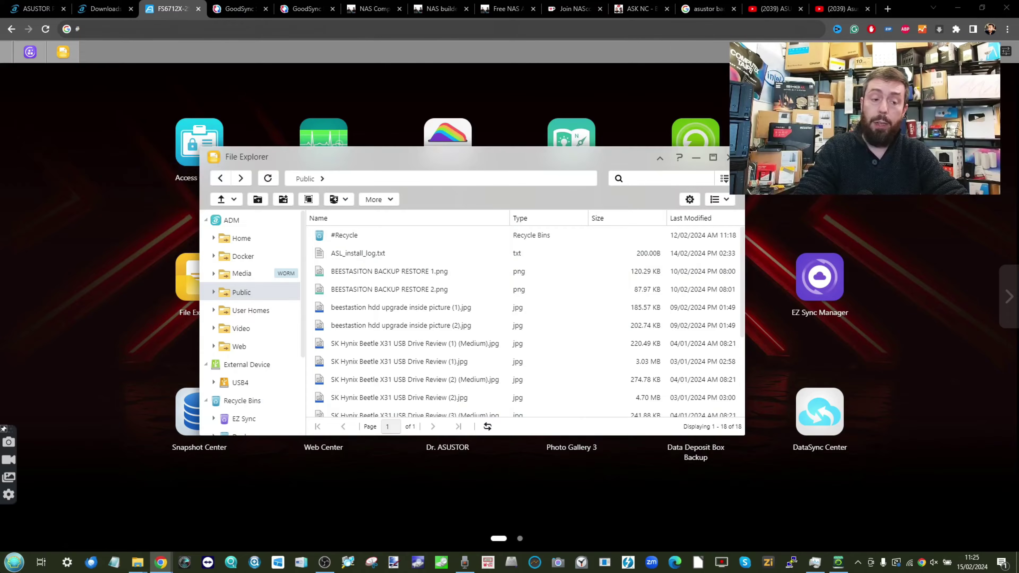
click(14, 562)
click(135, 8)
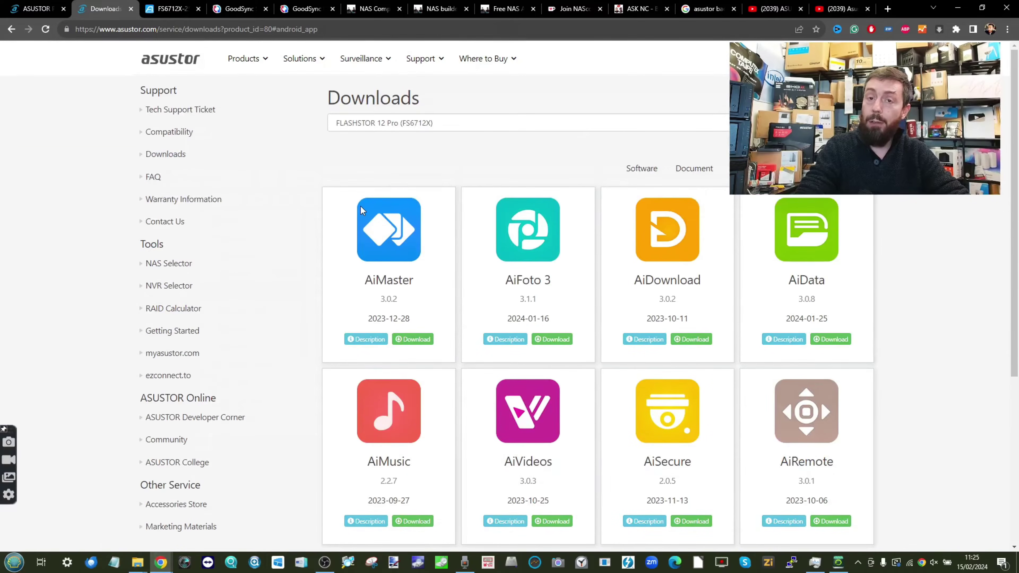
- Look through the downloadable documents and the desktop software list for the FLASHSTOR 12 Pro
click(700, 170)
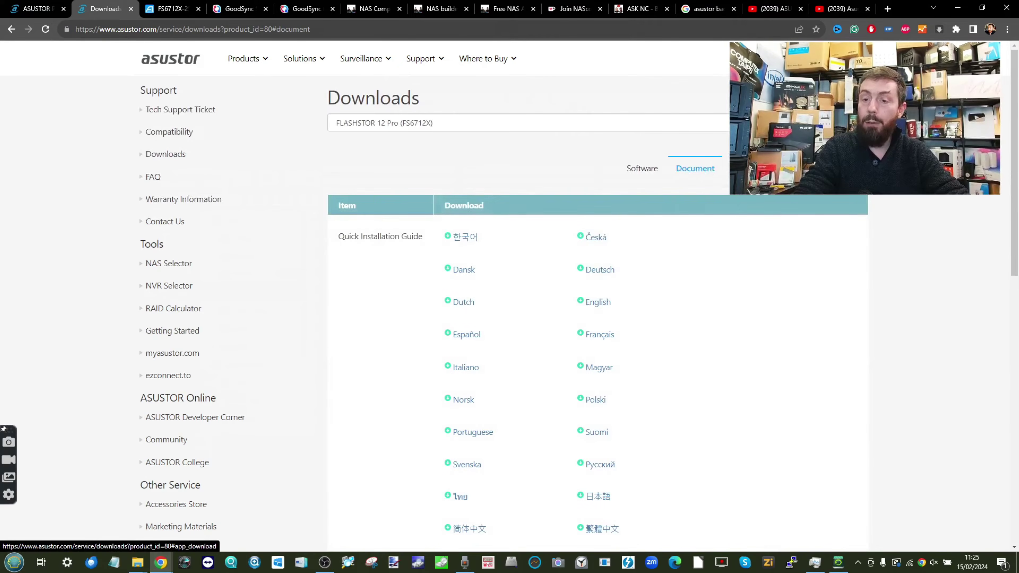
click(650, 171)
scroll(547, 188, down, 4)
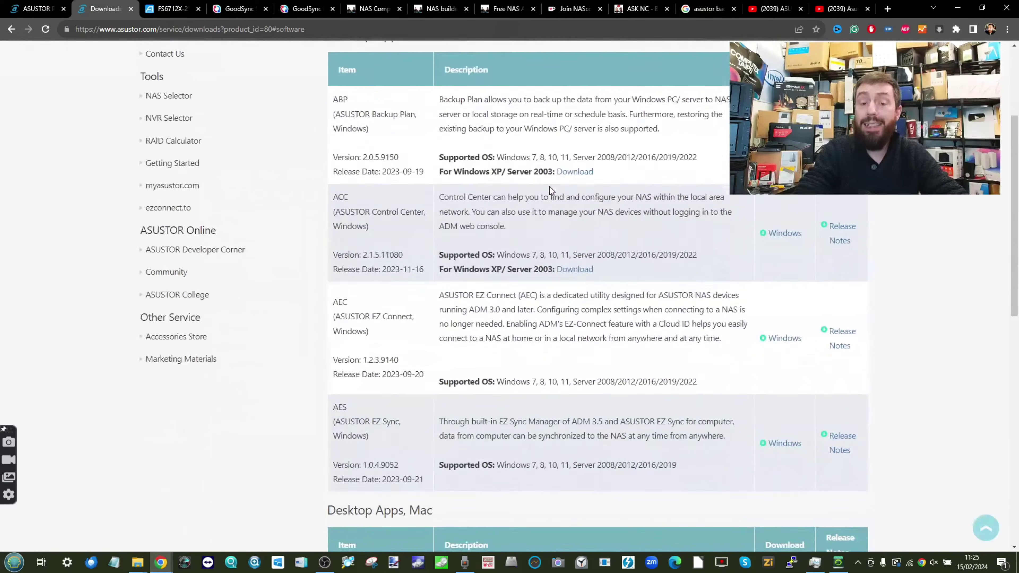
scroll(372, 283, down, 2)
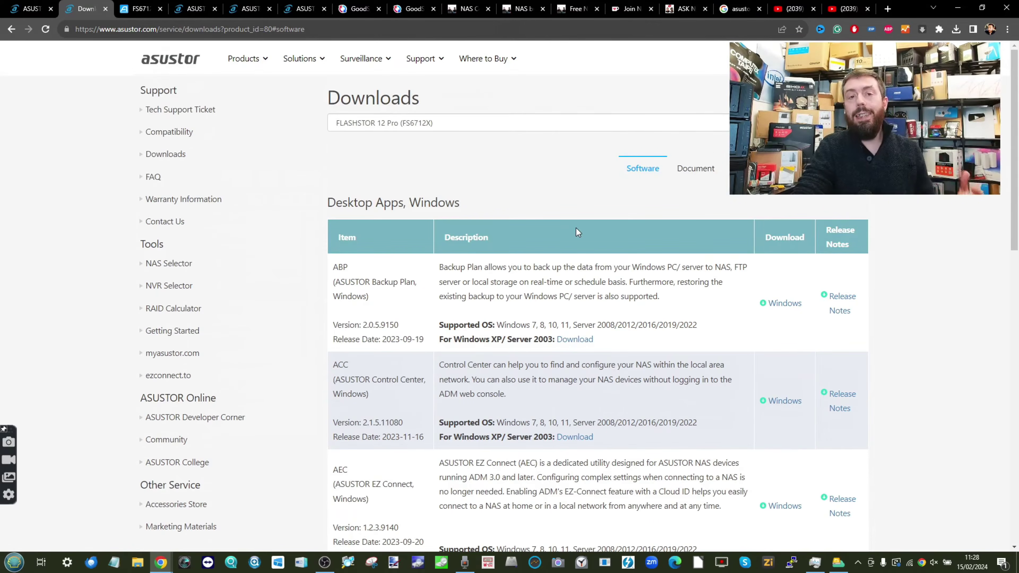
scroll(576, 228, down, 1)
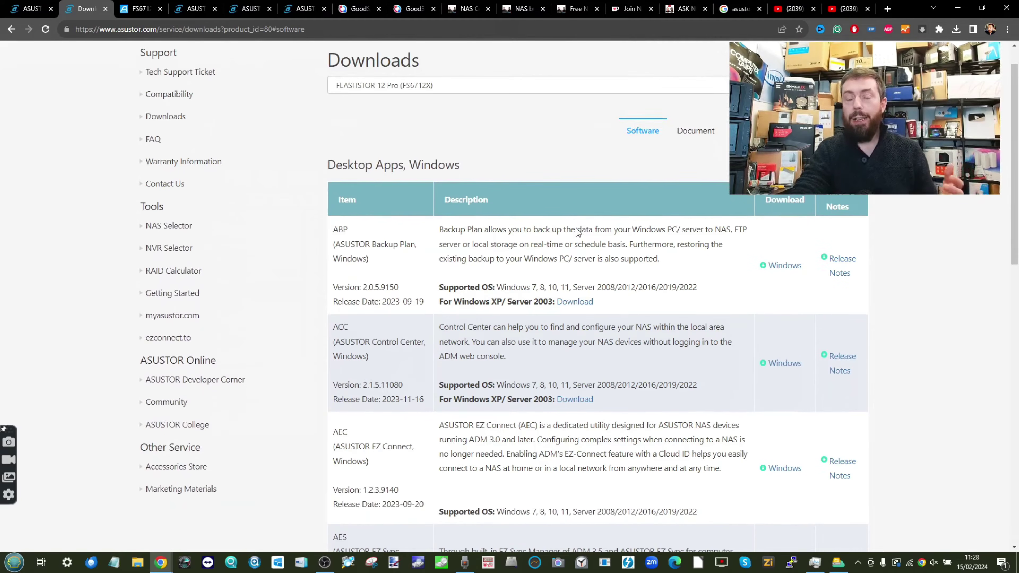
scroll(577, 232, down, 6)
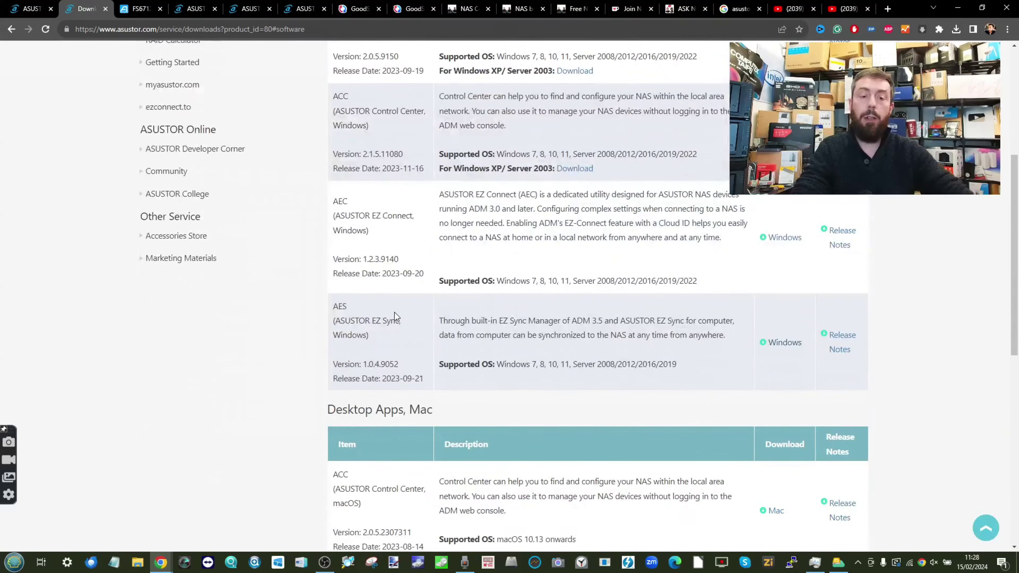
- Examine the ASUSTOR EZ Sync and EZ Connect entries in the Windows desktop apps list, highlighting their names
scroll(395, 313, up, 3)
scroll(394, 313, up, 2)
drag(352, 326, 384, 324)
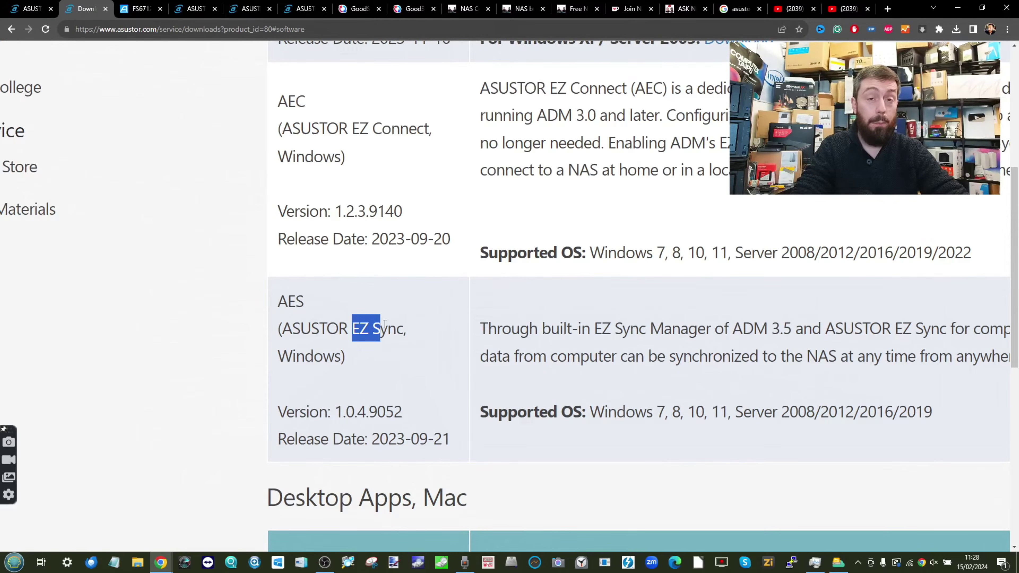
drag(359, 129, 444, 127)
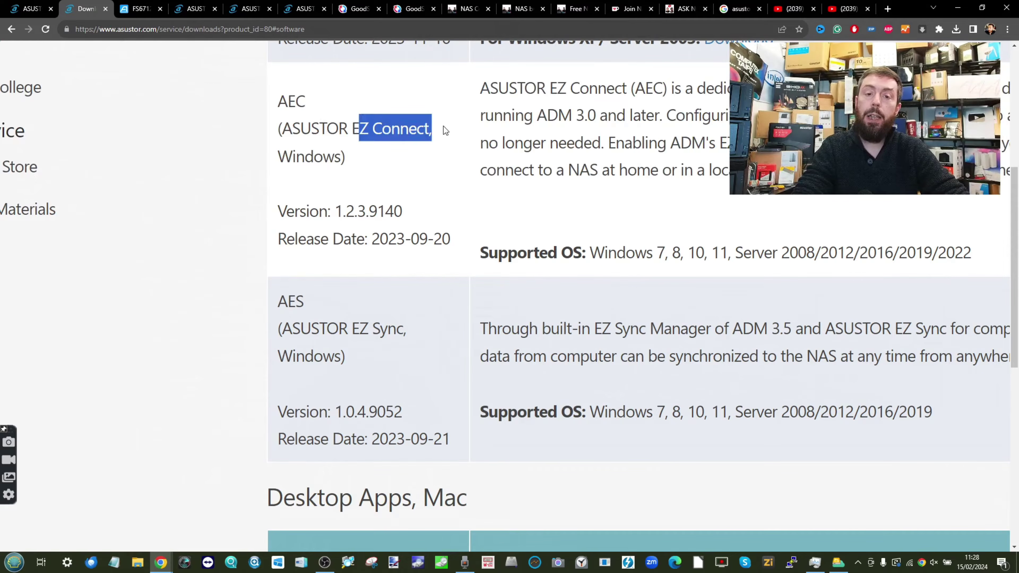
scroll(444, 127, down, 5)
click(367, 314)
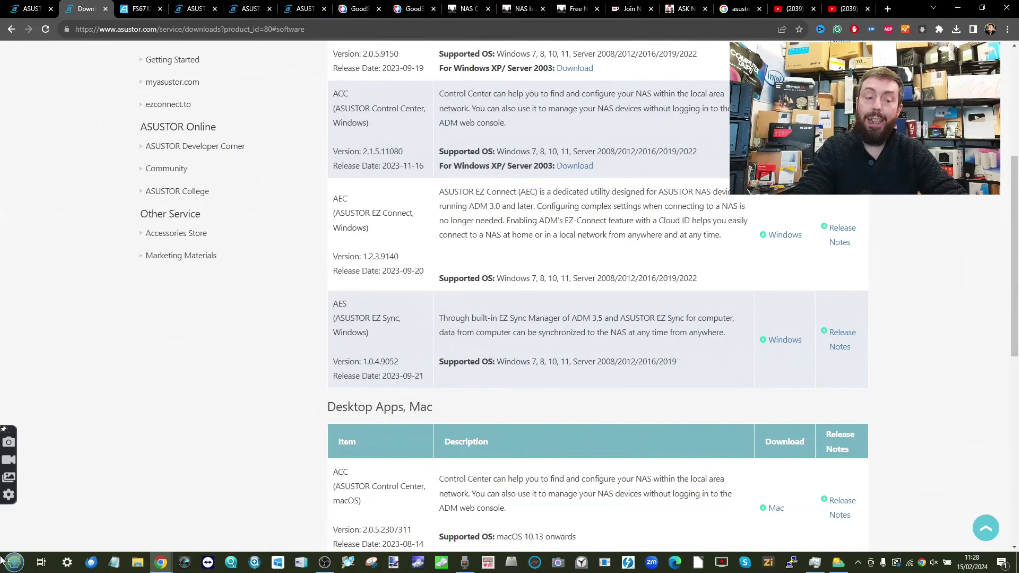
- Launch the ASUSTOR EZ Sync client on the PC and start adding a connection
click(14, 562)
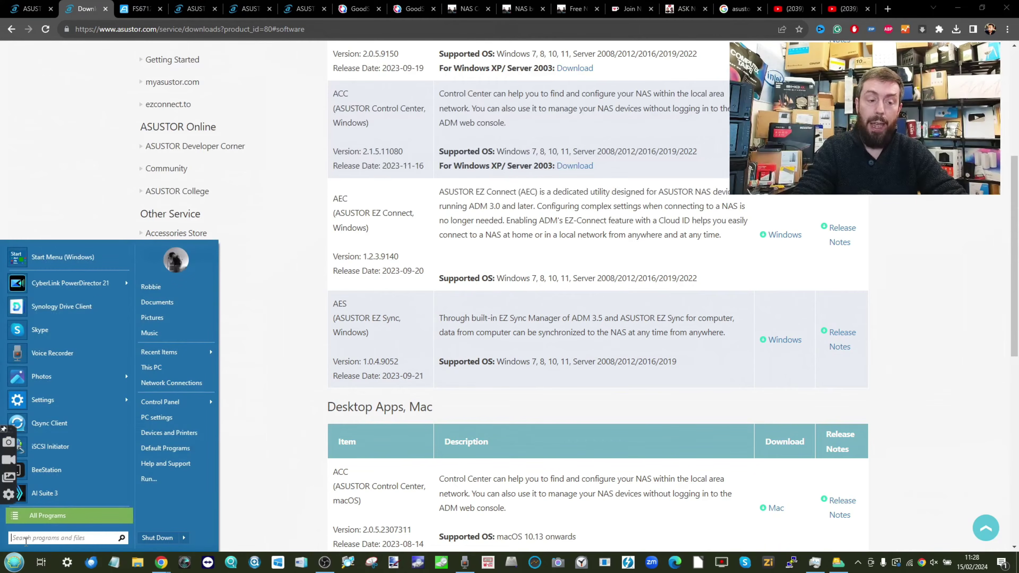
click(66, 518)
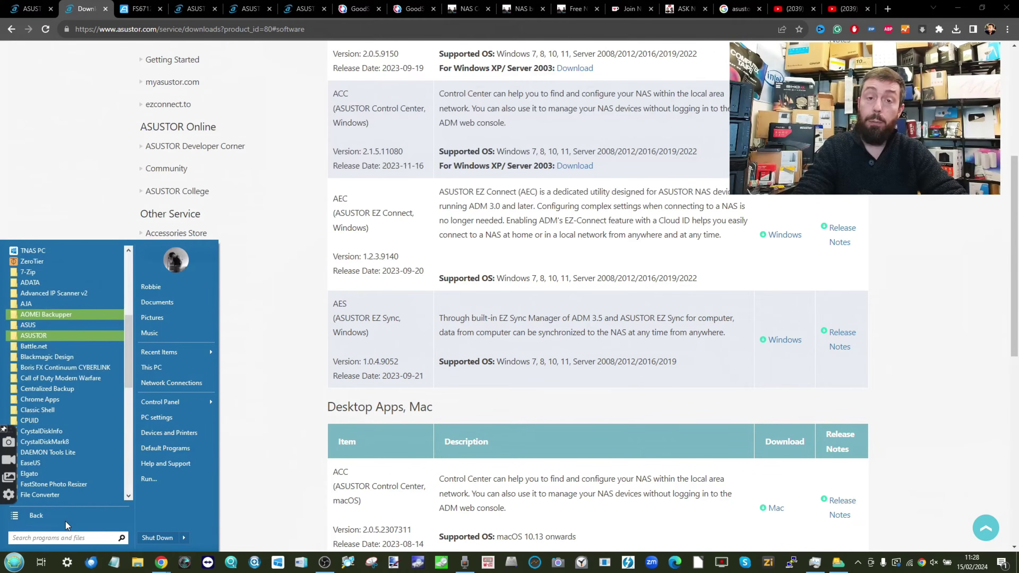
click(60, 333)
click(58, 378)
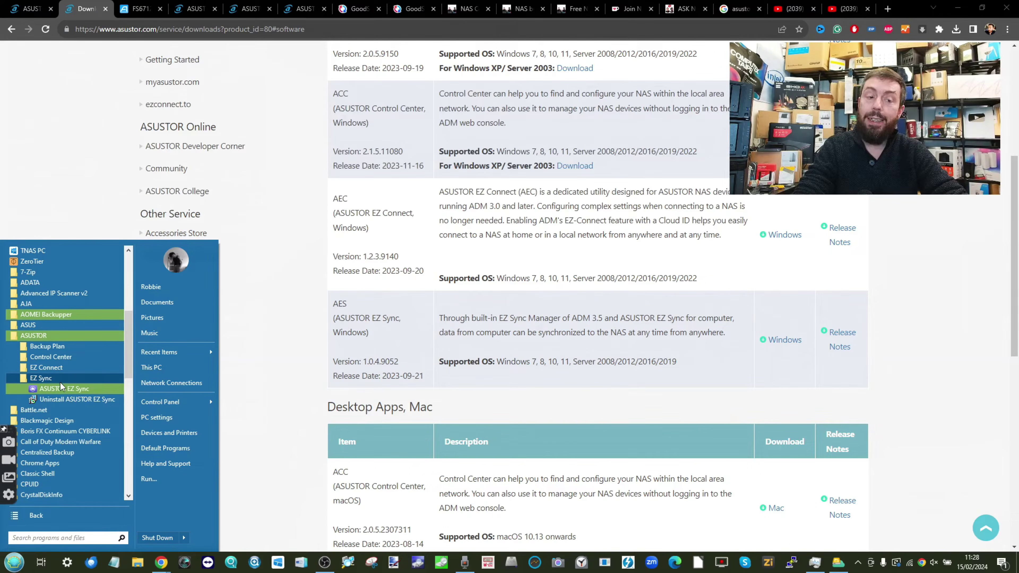
click(63, 388)
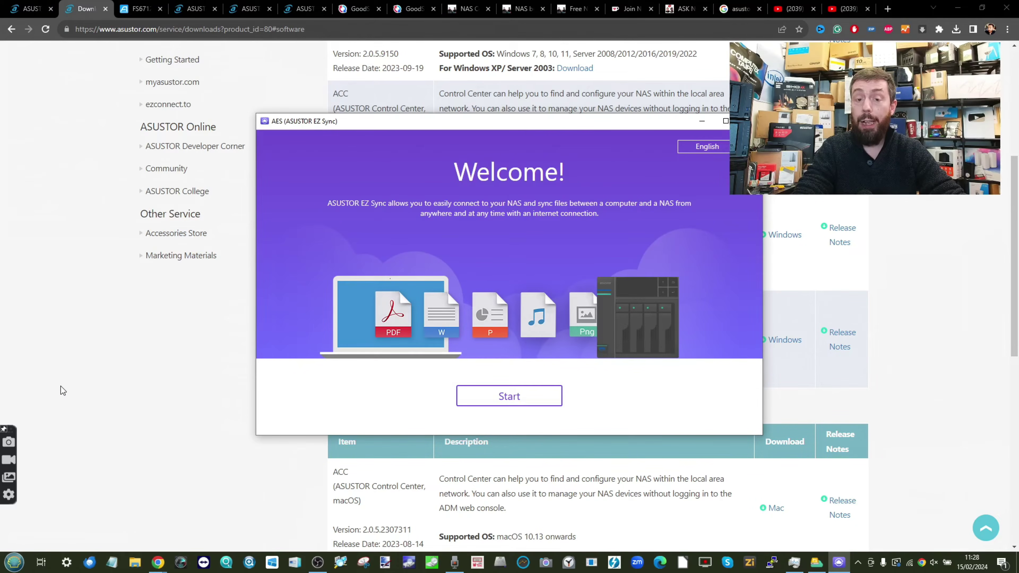
click(507, 396)
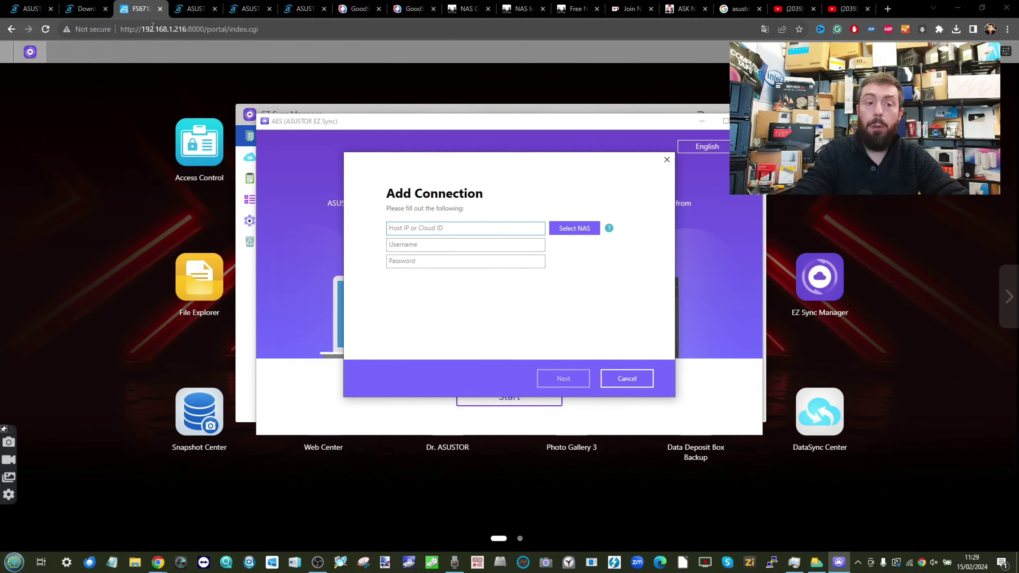
- Scan the network for NAS devices and choose FS6712X-2550 at 192.168.1.216 as the connection's host
click(579, 229)
click(460, 310)
click(574, 375)
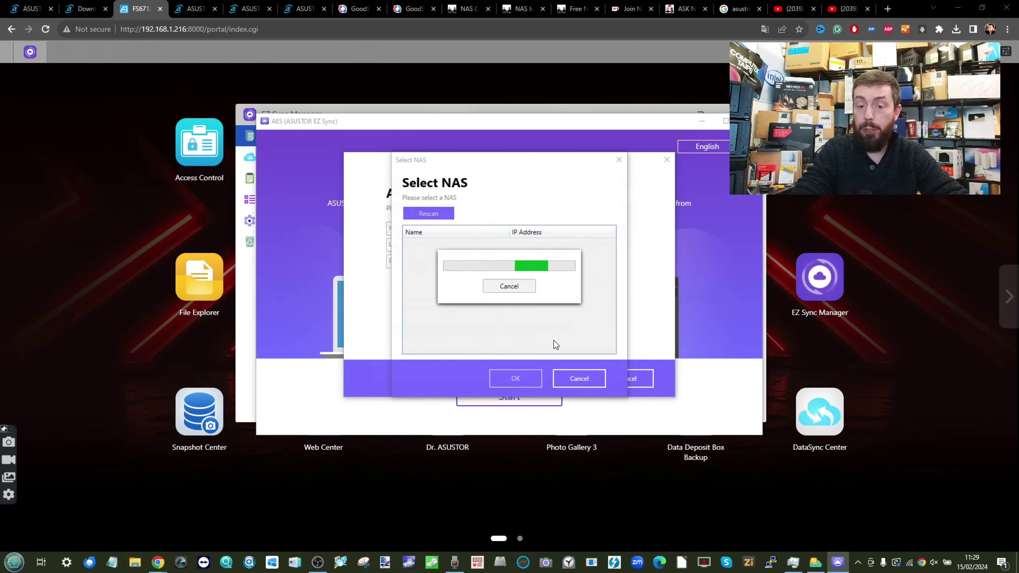
click(431, 215)
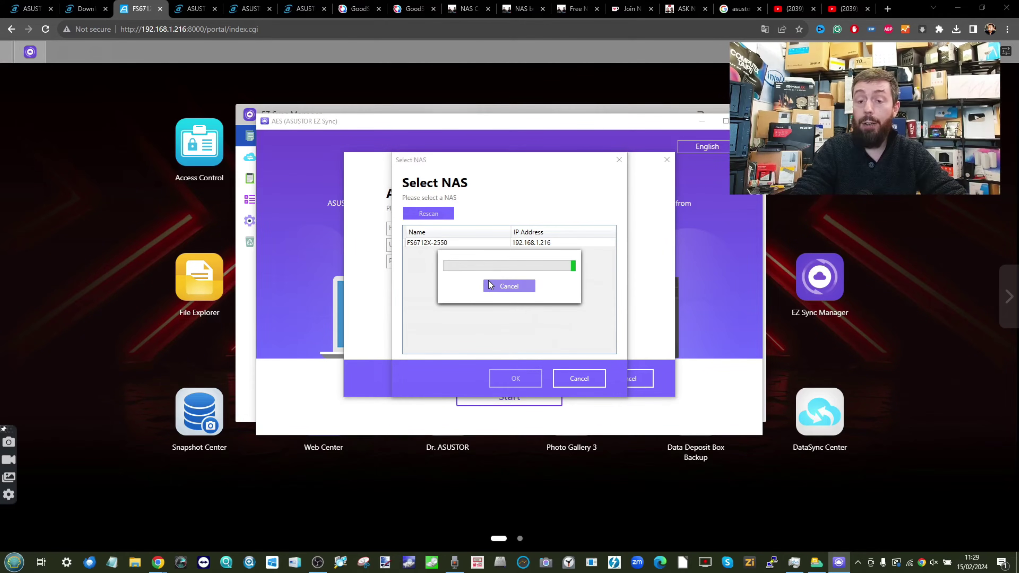
click(508, 286)
click(456, 244)
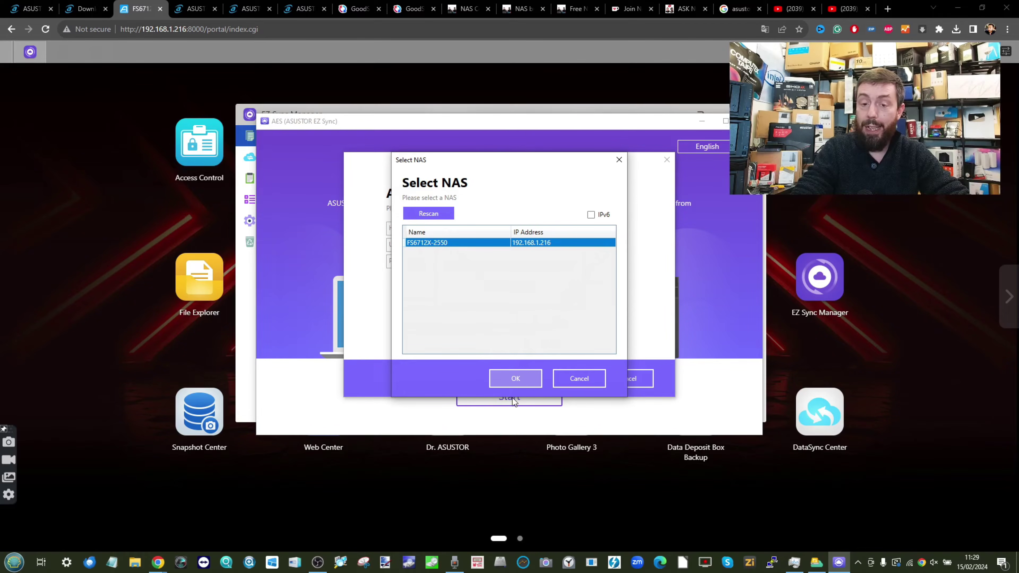
click(523, 379)
- Enter the NAS account's username and password and connect to the NAS
text(Adm2n)
key(BackSpace)
key(BackSpace)
text(1n)
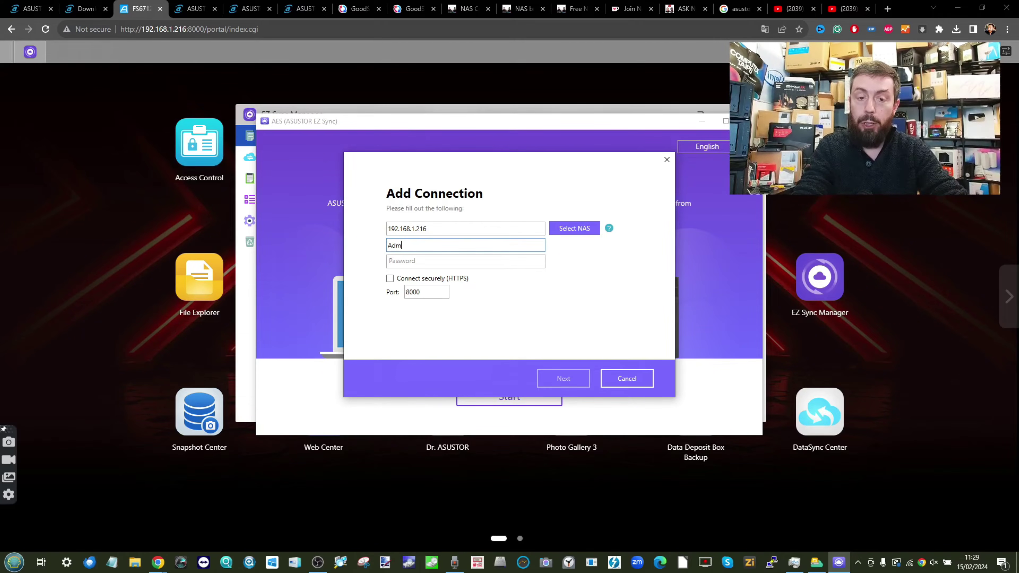
key(Tab)
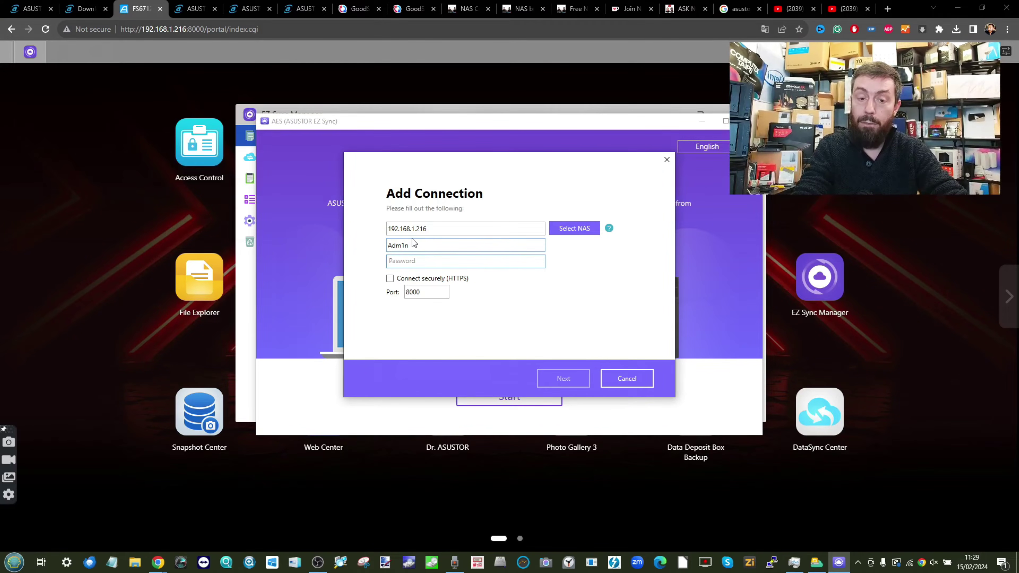
text(•••••••••)
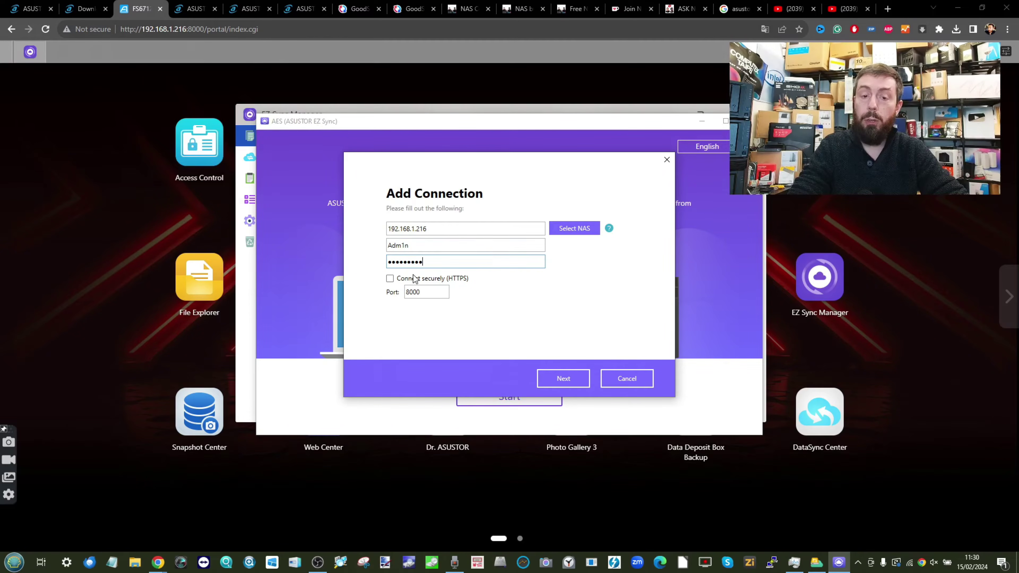
click(561, 384)
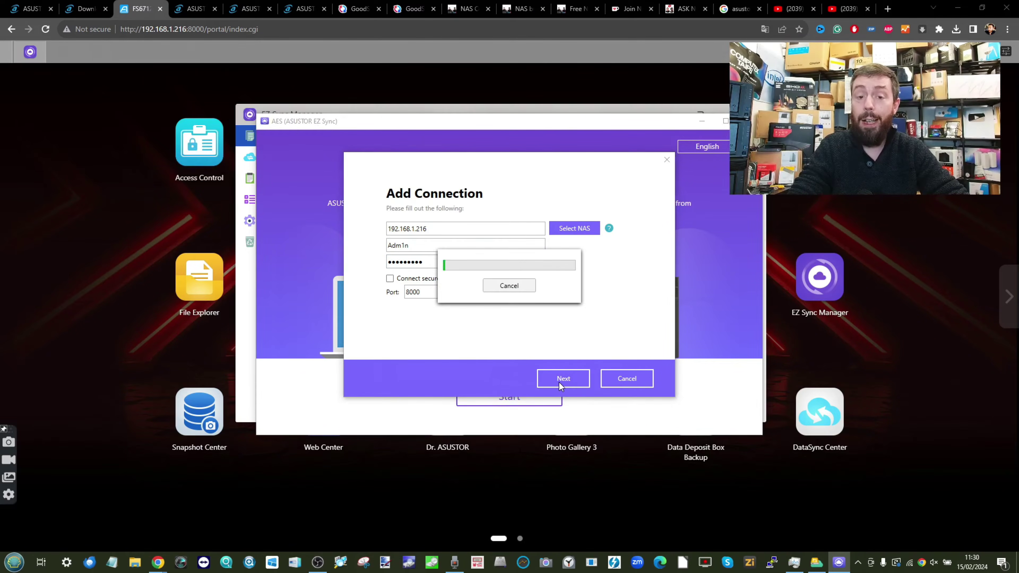
- Set the synchronization mode to Synchronization (2-way) and choose the Pictures folder as the PC location
click(527, 188)
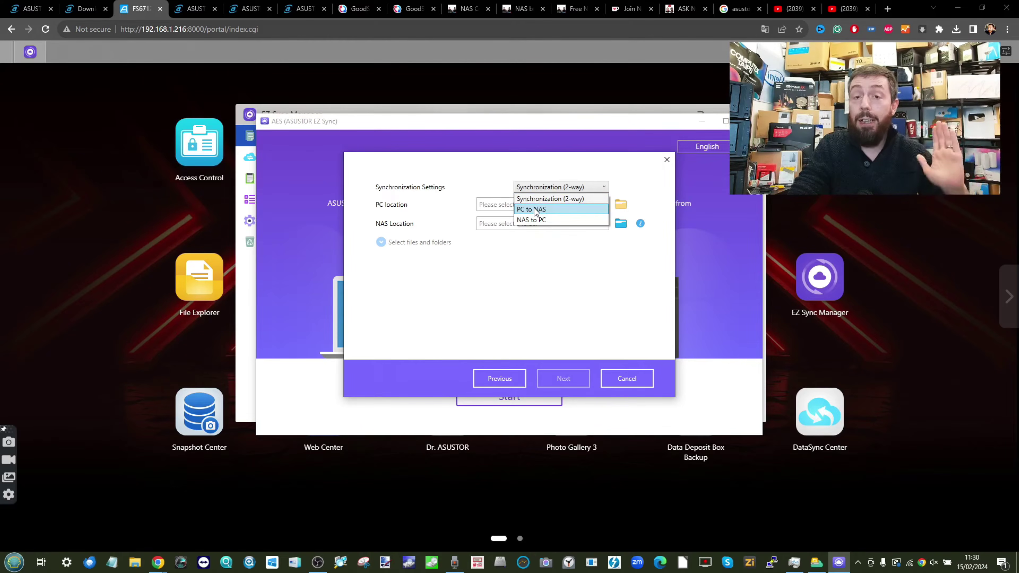
click(558, 199)
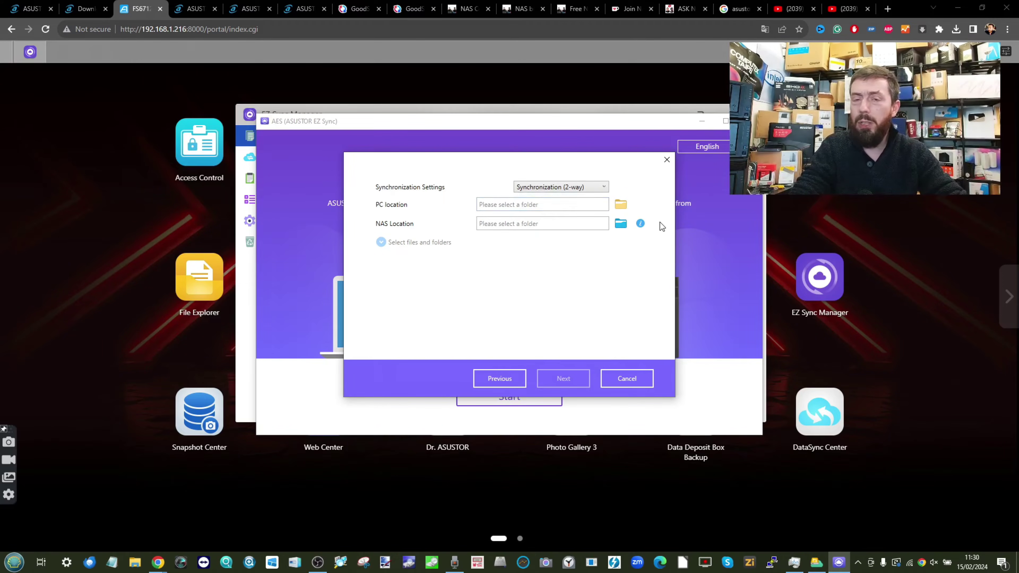
click(621, 205)
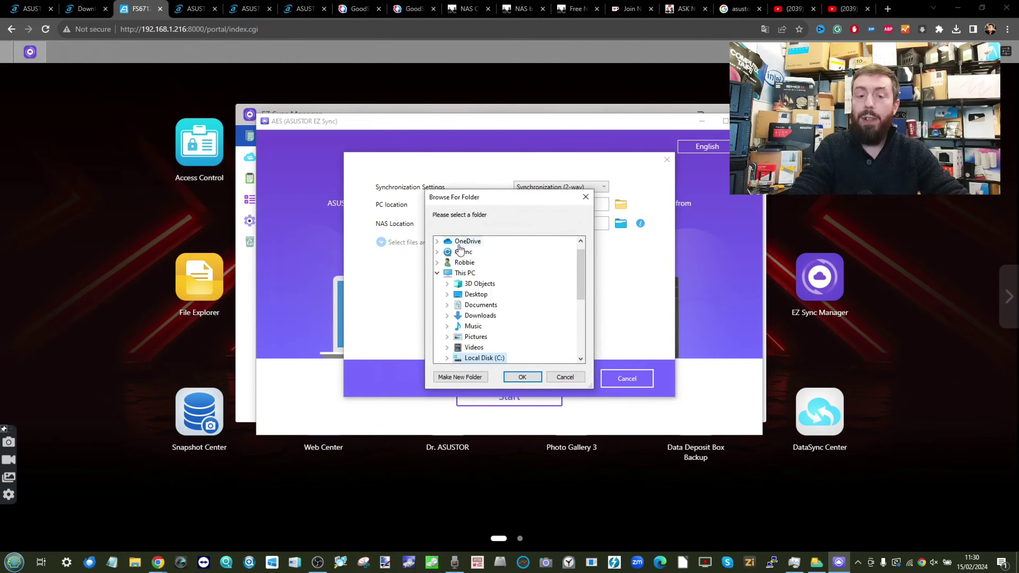
scroll(471, 286, down, 2)
click(476, 273)
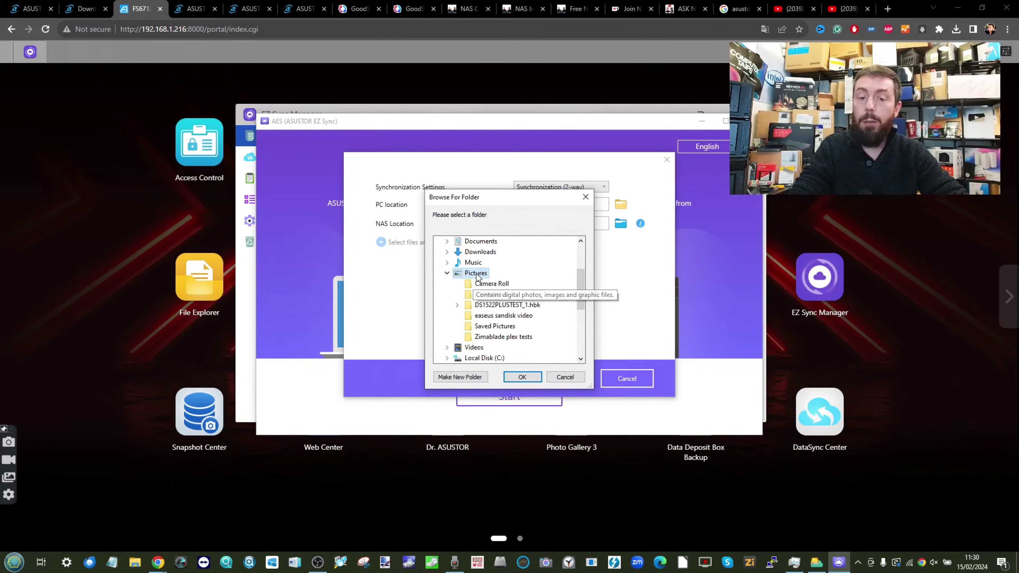
click(523, 377)
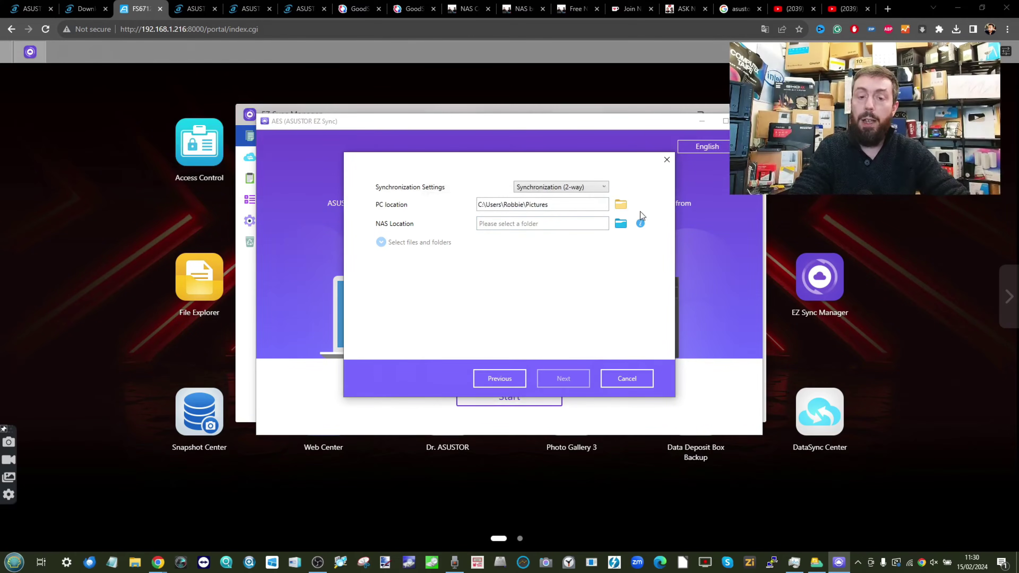
- Set the NAS location to EZ Sync/TESTSYNC and expand the selection of files and folders to sync
click(621, 223)
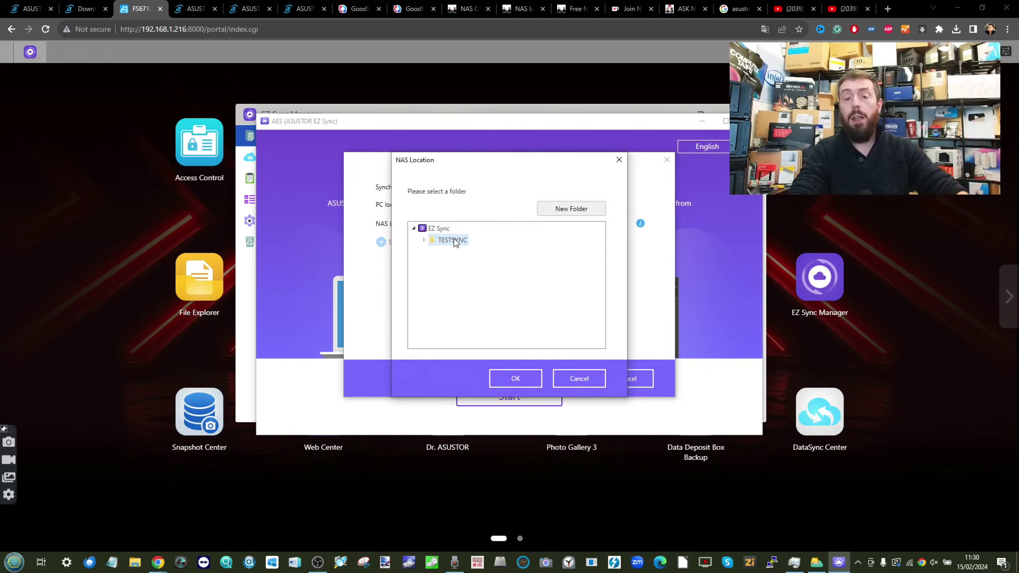
click(517, 378)
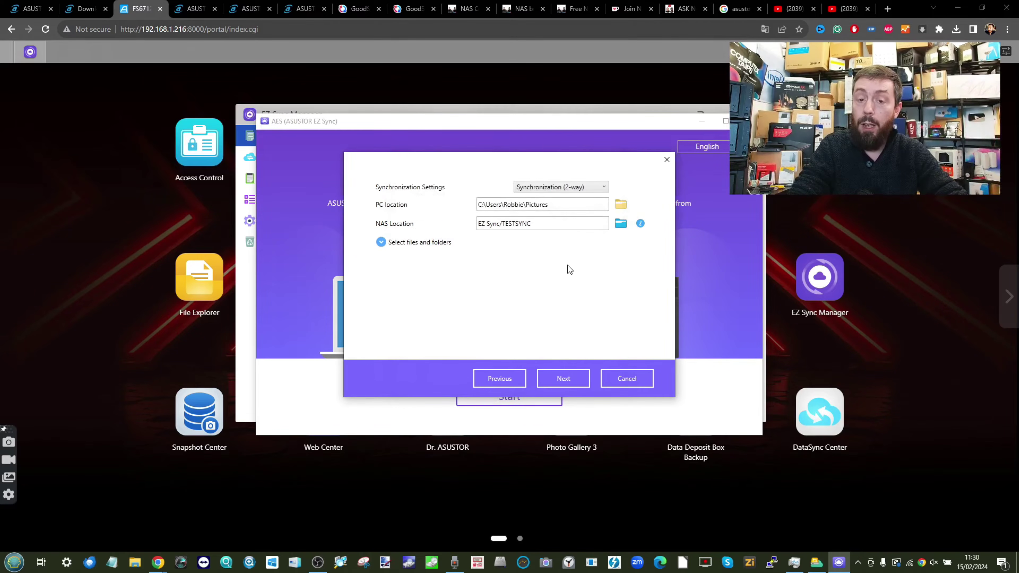
click(395, 245)
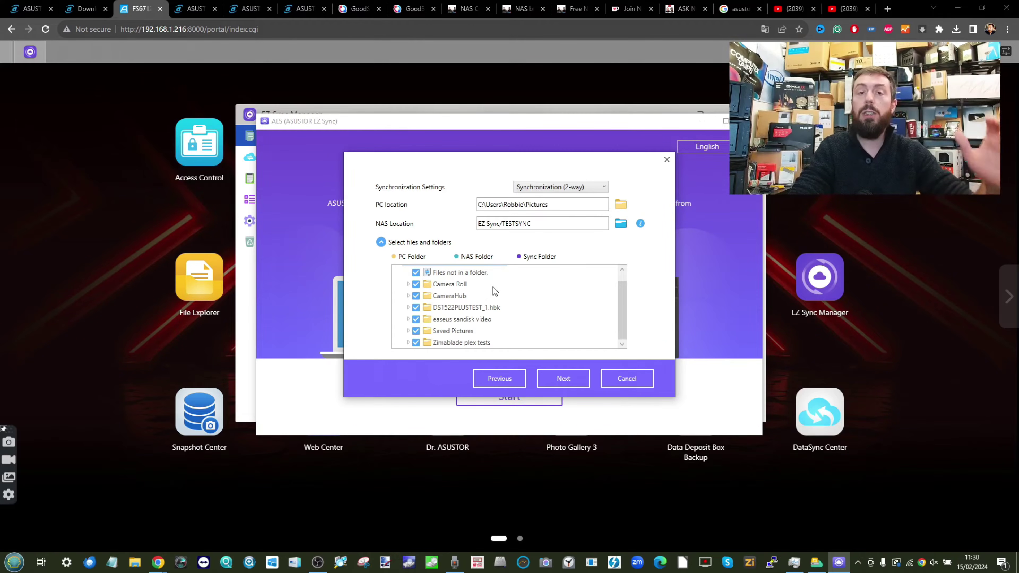
- Accept the selected folders and set the sync filters to exclude Video files and files exceeding 25 MB
click(557, 379)
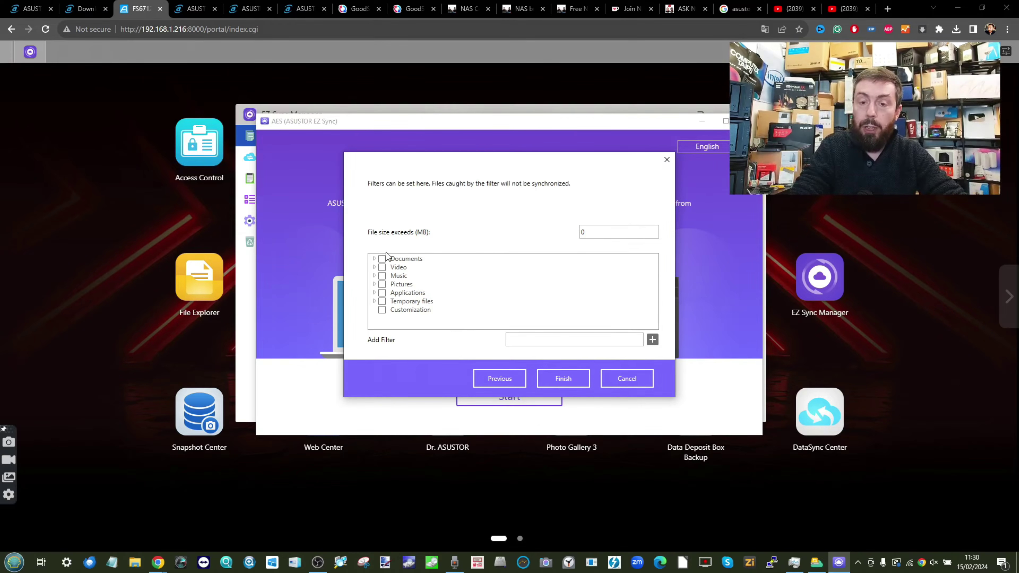
click(382, 267)
double_click(583, 232)
text(25)
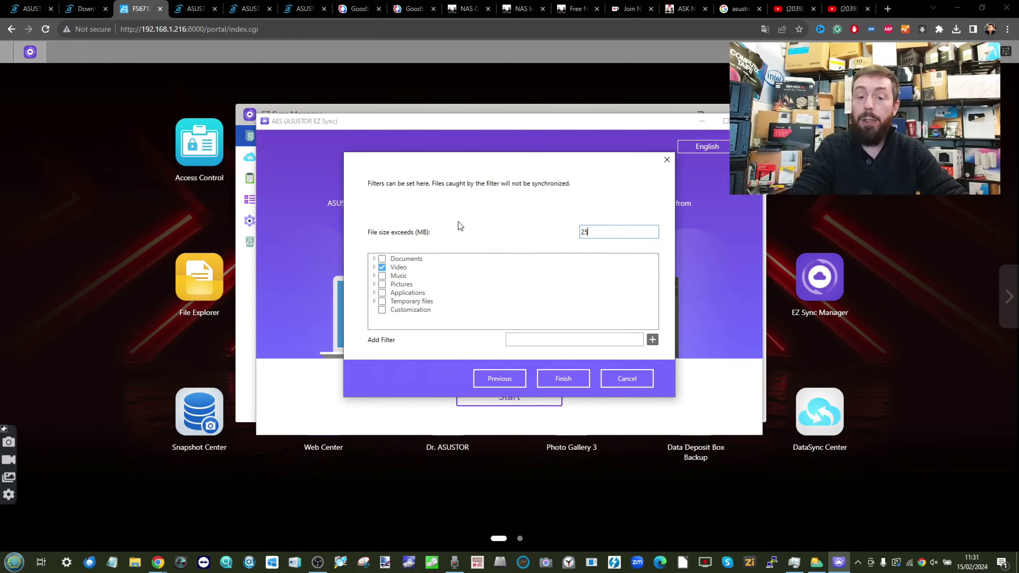
- Add a custom .docx filter to the sync exclusions and finish the connection setup
click(600, 338)
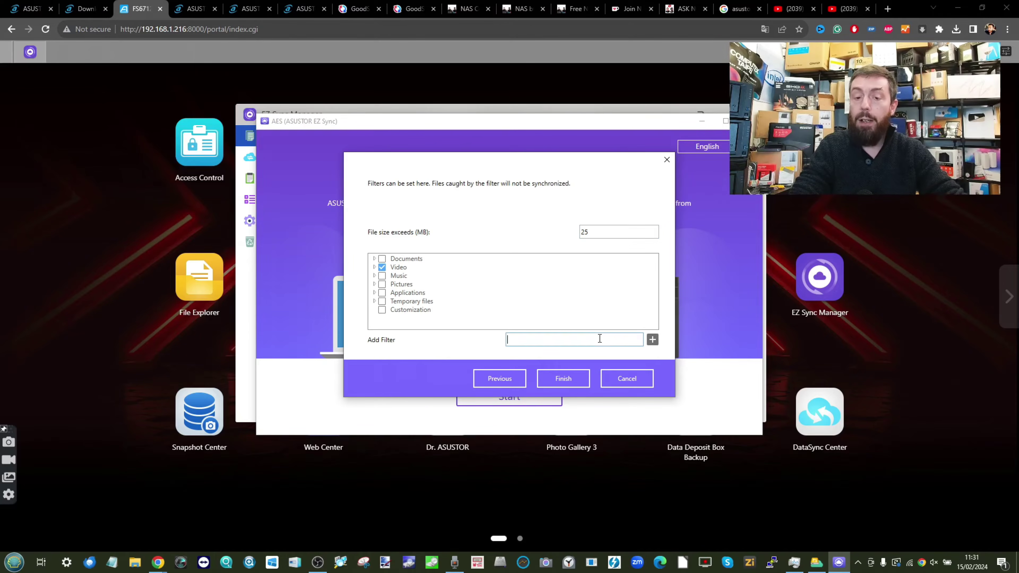
text(.do)
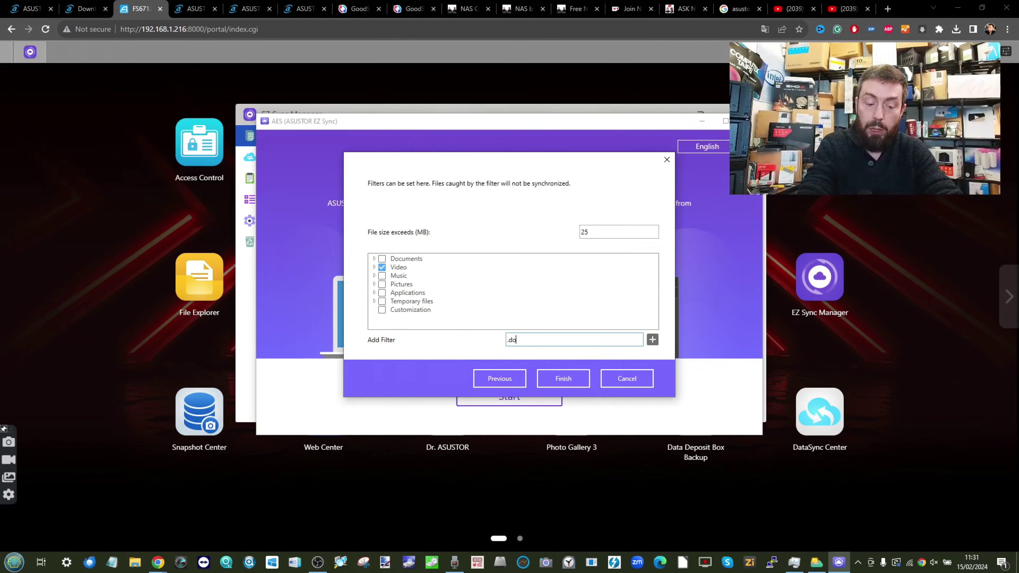
text(xx)
click(653, 339)
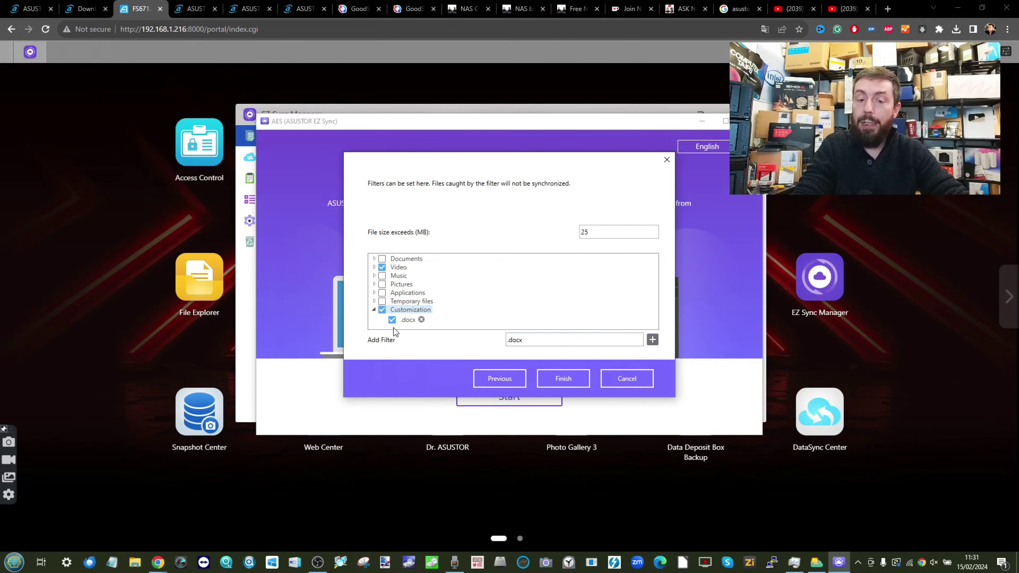
click(556, 378)
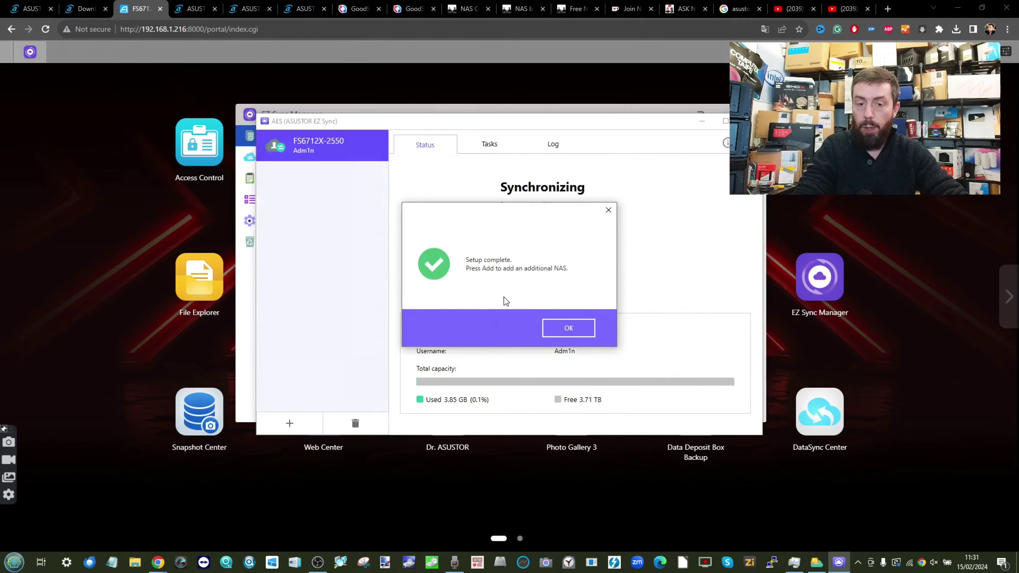
- Dismiss the setup message and pause the synchronization to the NAS
click(567, 331)
click(687, 276)
click(686, 276)
click(689, 161)
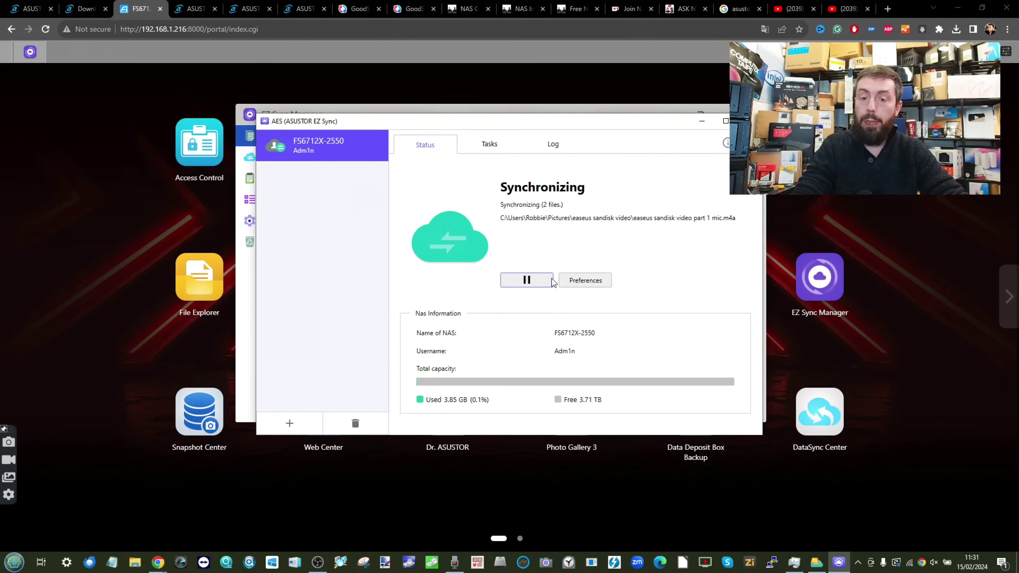
click(538, 278)
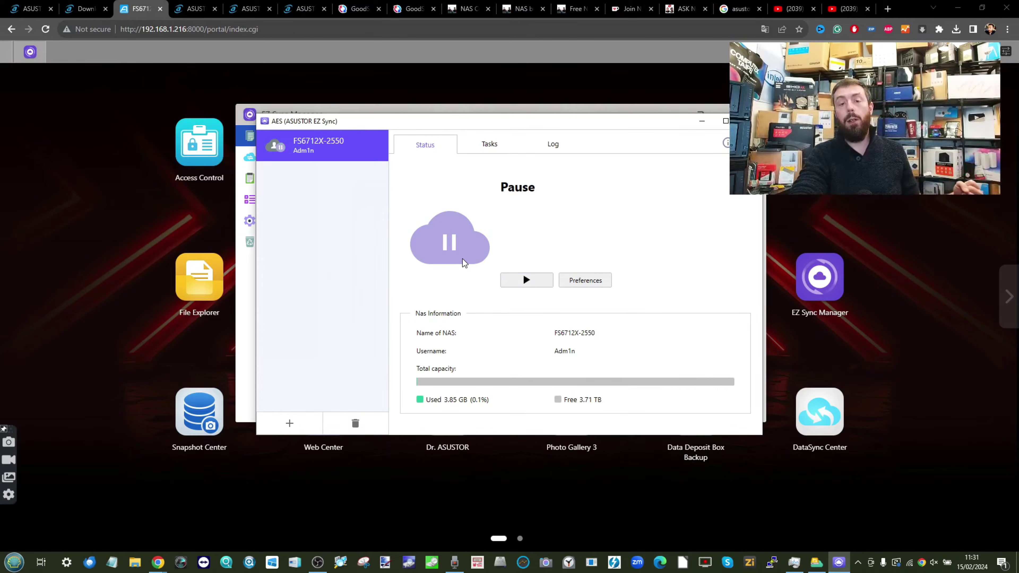
- Review the connection's bandwidth preferences and the form for adding another NAS, closing both without changes
click(577, 284)
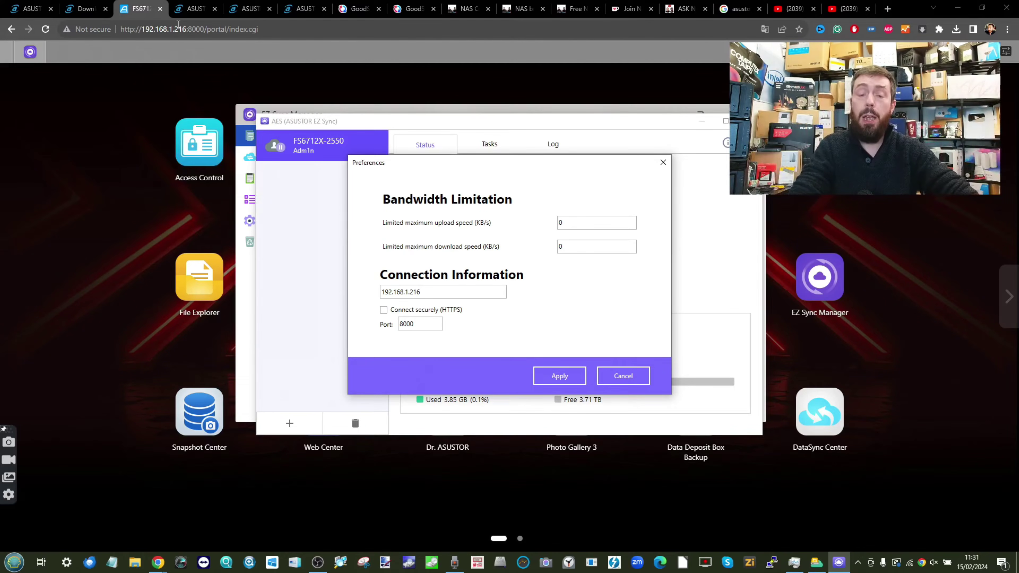
click(622, 377)
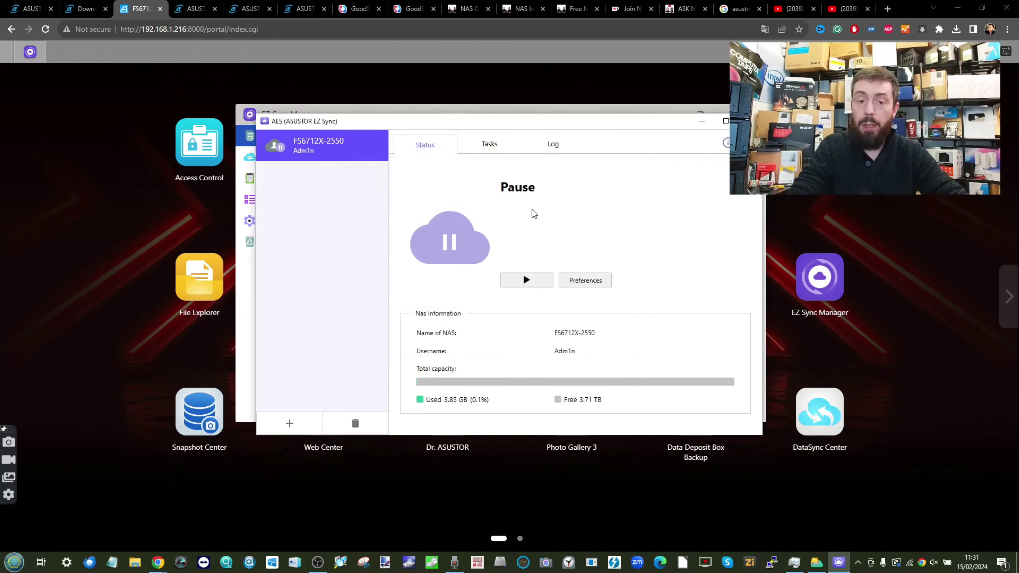
click(291, 428)
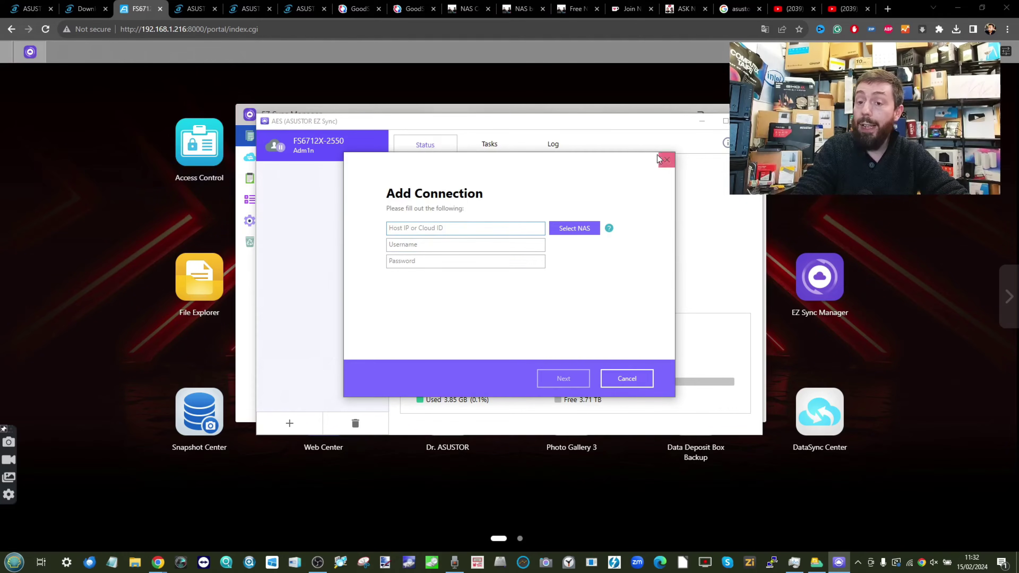
click(664, 160)
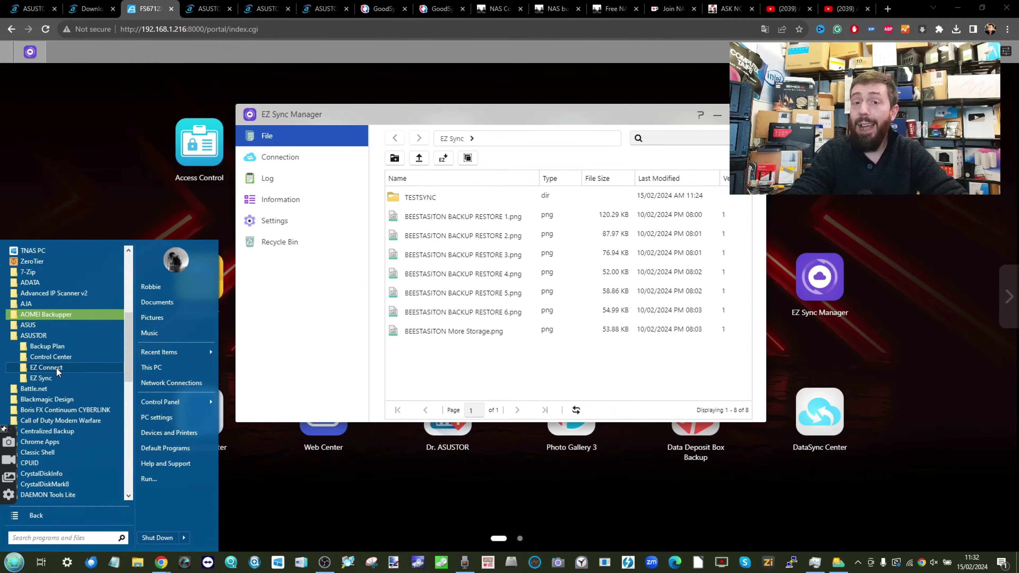
- Launch ASUSTOR EZ Connect and examine its Add Connection dialog and the Cloud ID help
click(58, 370)
click(65, 379)
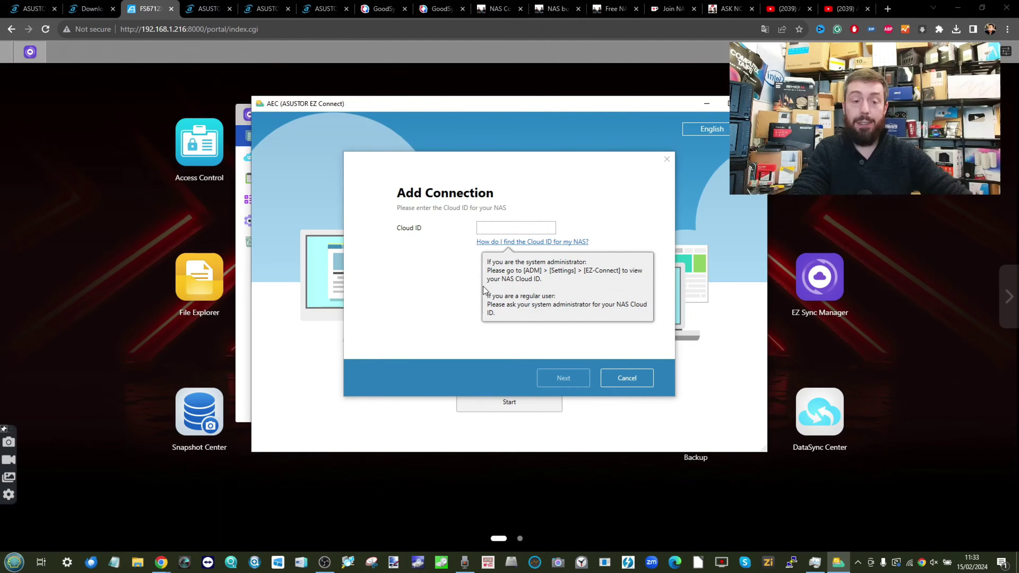
click(301, 563)
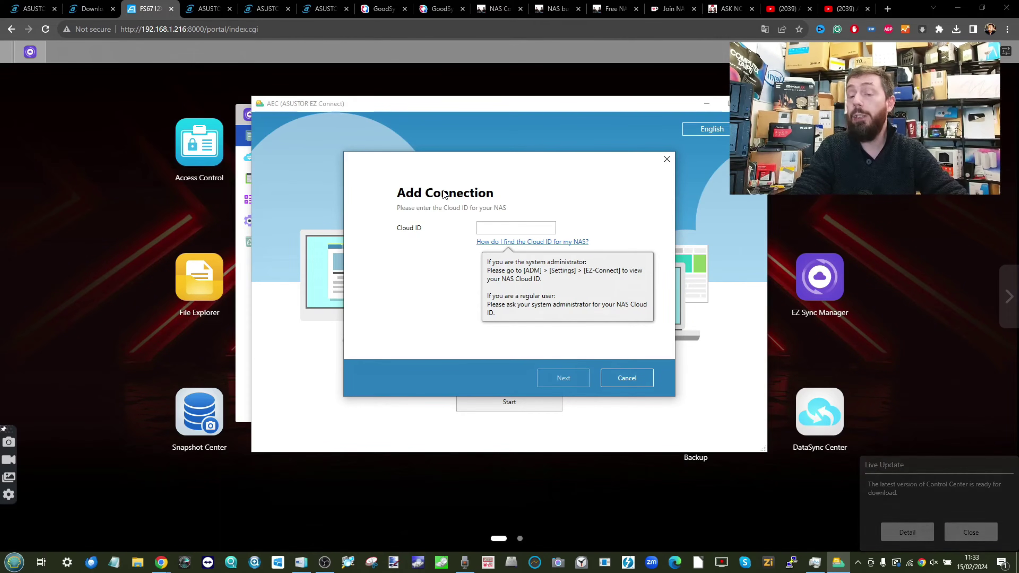
drag(415, 160, 447, 168)
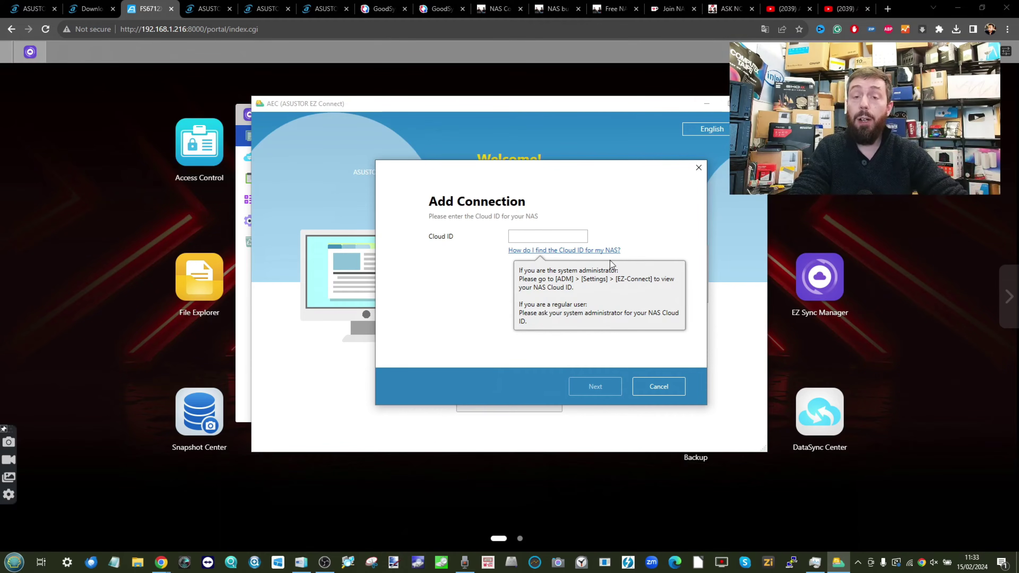
- Return to EZ Sync Manager on the NAS and review its settings, log and information pages
click(65, 141)
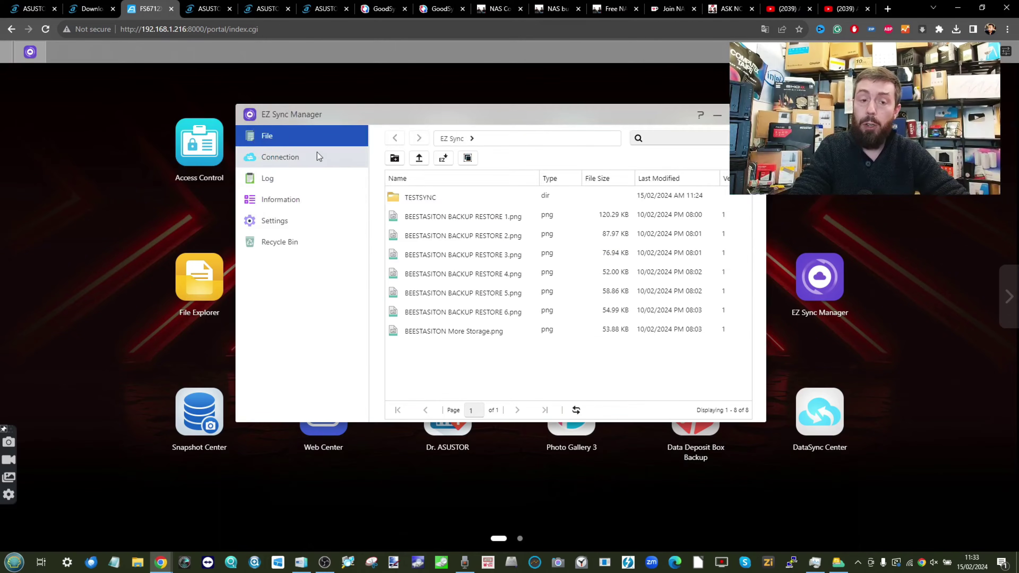
click(275, 223)
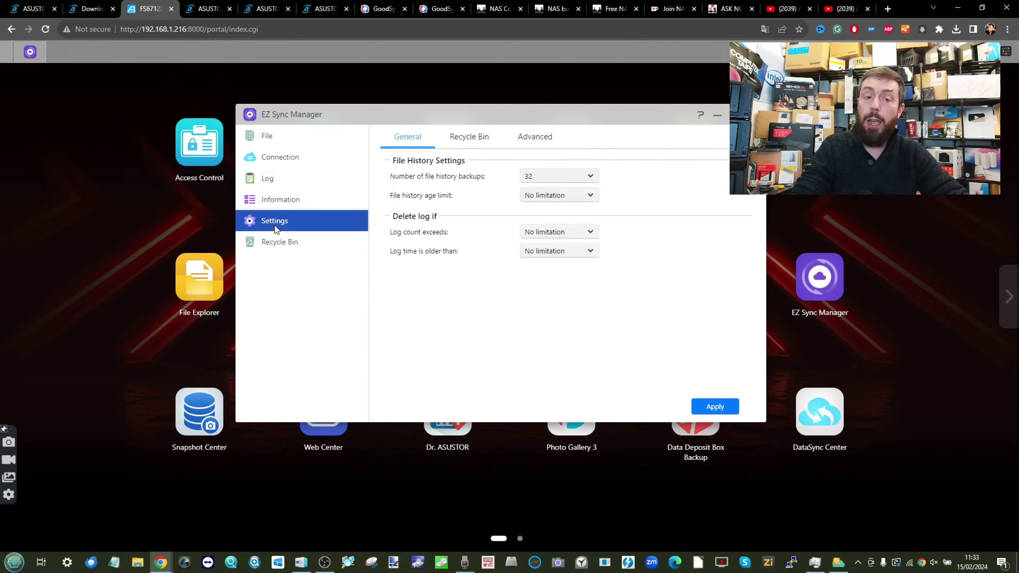
click(285, 202)
click(276, 177)
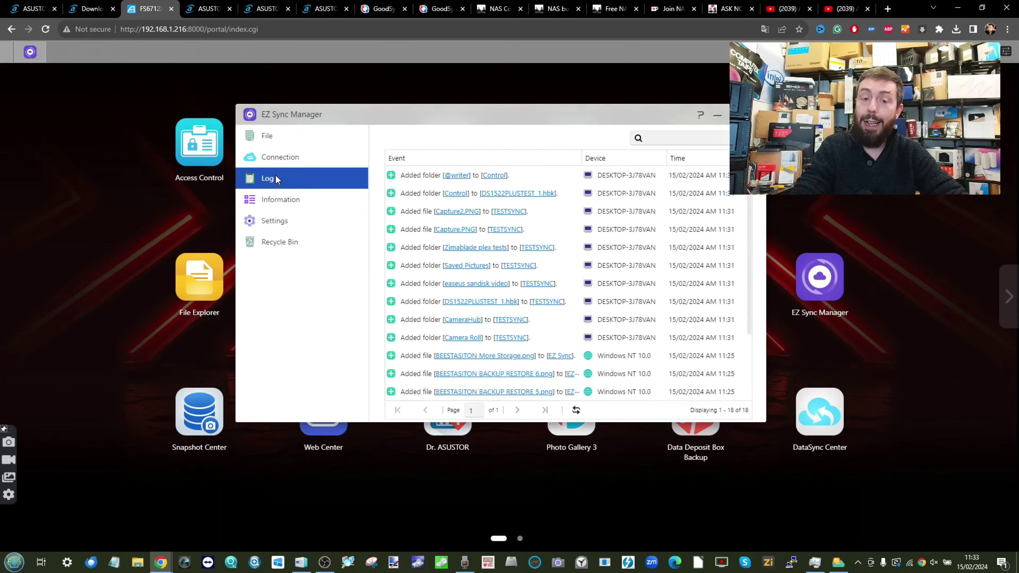
click(285, 207)
click(493, 152)
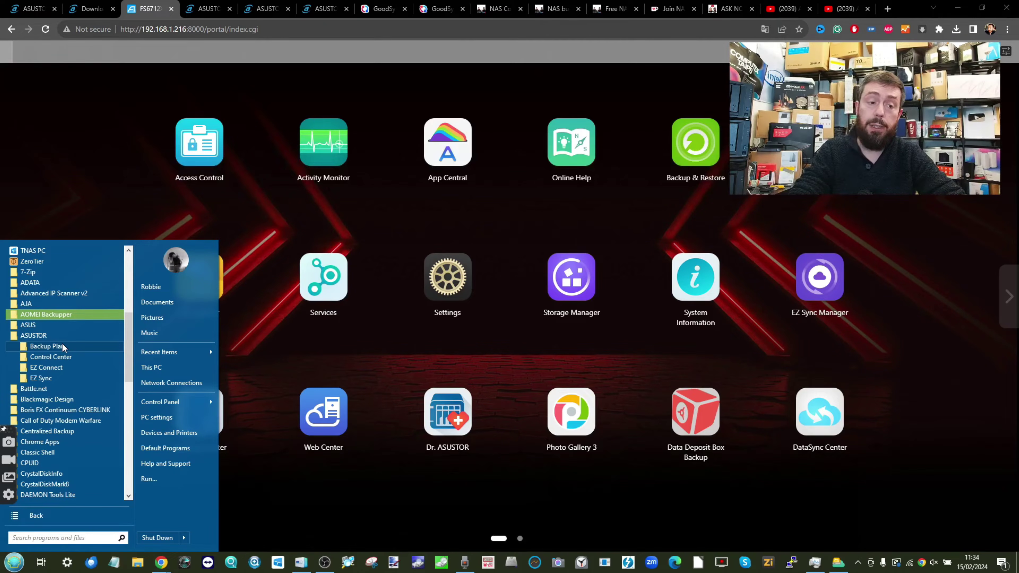
- Launch ASUSTOR Backup Plan on the PC and start a new backup plan with Local PC as the destination type
click(63, 347)
click(53, 357)
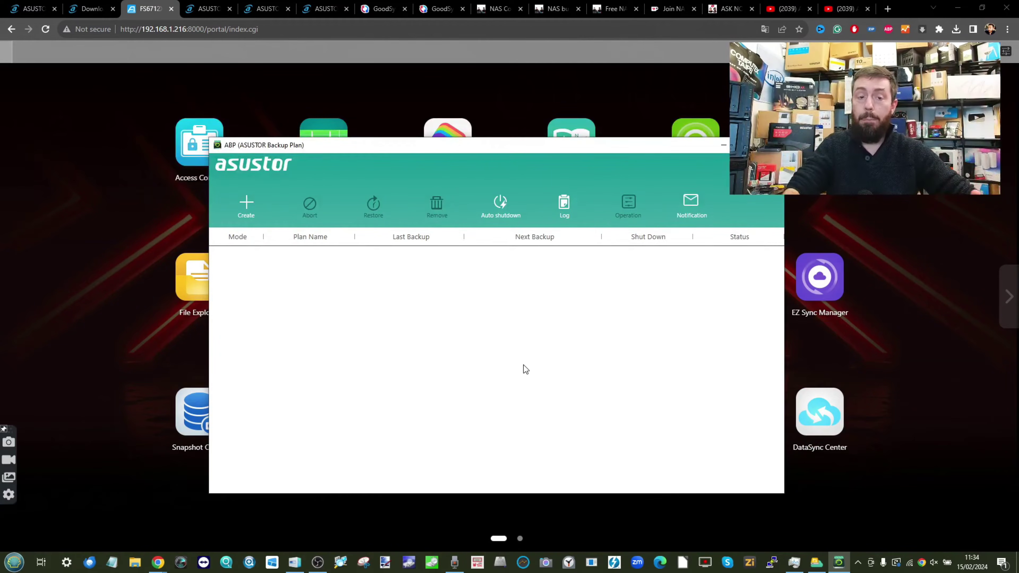
click(243, 207)
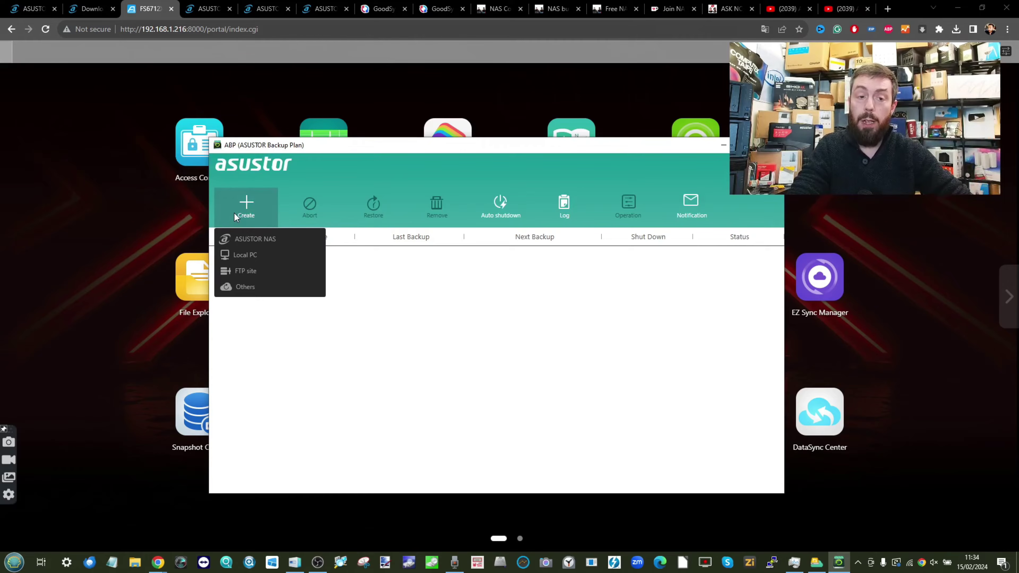
mouse_move(253, 148)
mouse_down()
mouse_move(581, 469)
mouse_move(520, 517)
mouse_move(347, 454)
mouse_move(339, 462)
mouse_move(235, 155)
mouse_up()
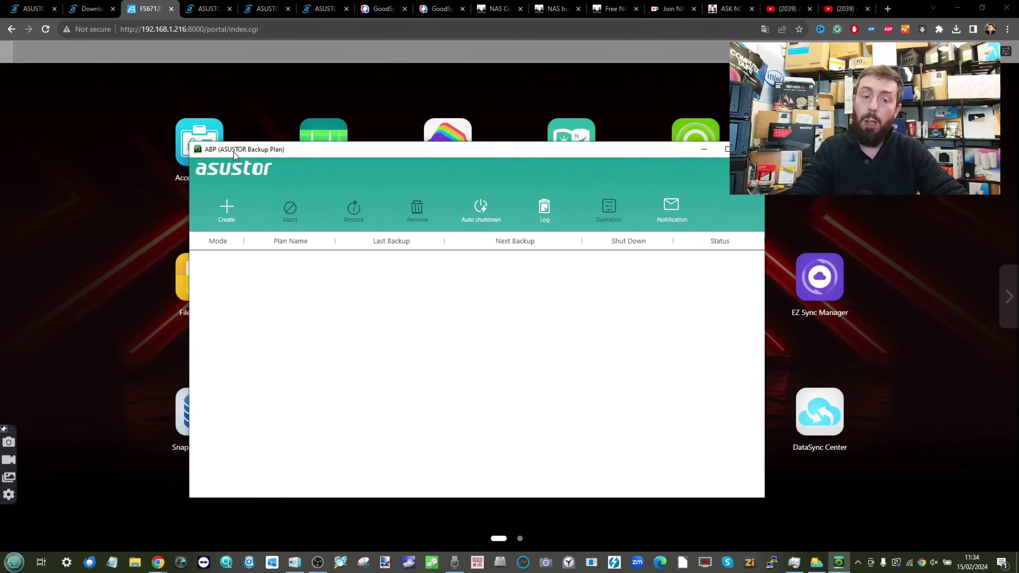
click(227, 207)
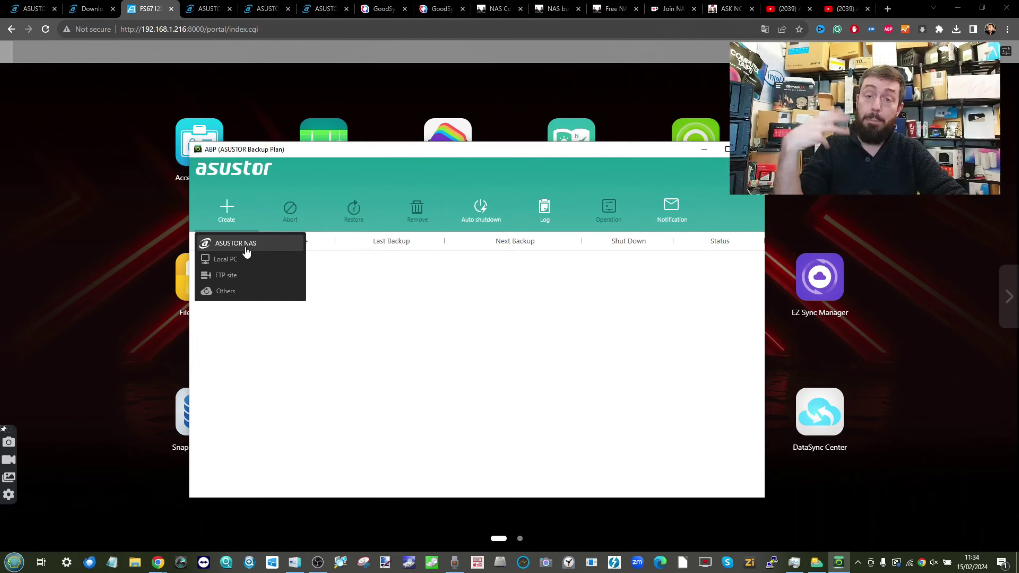
click(229, 259)
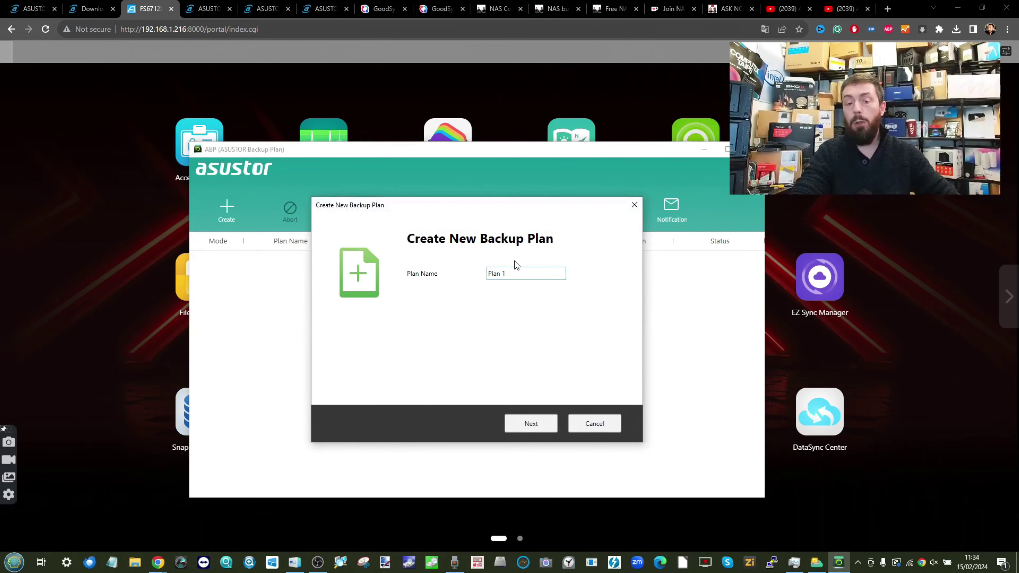
- Create Plan 1 as a one-time backup skipping unmodified files, with Pictures as both source and destination folder
click(531, 424)
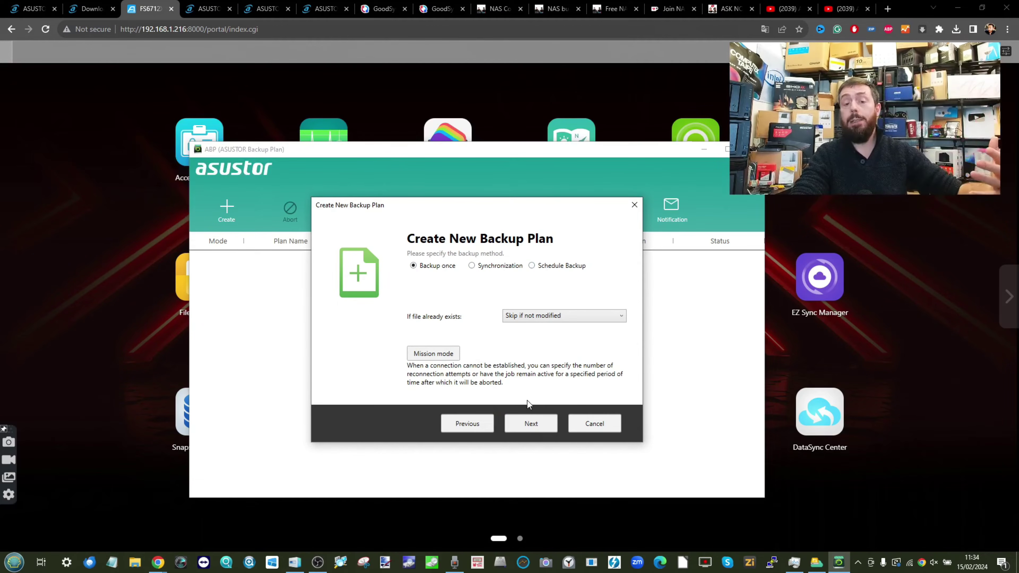
click(527, 425)
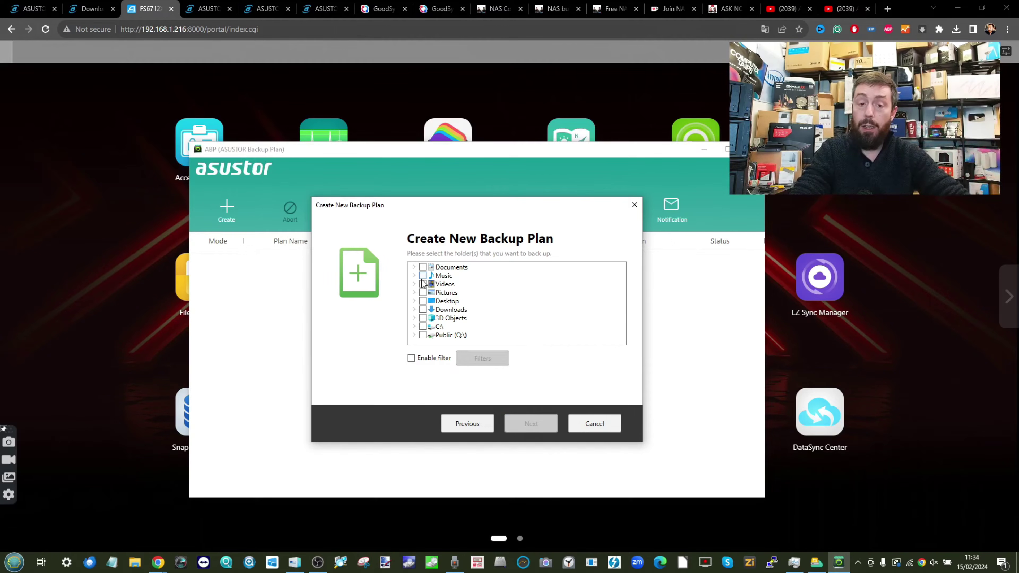
click(423, 293)
click(528, 422)
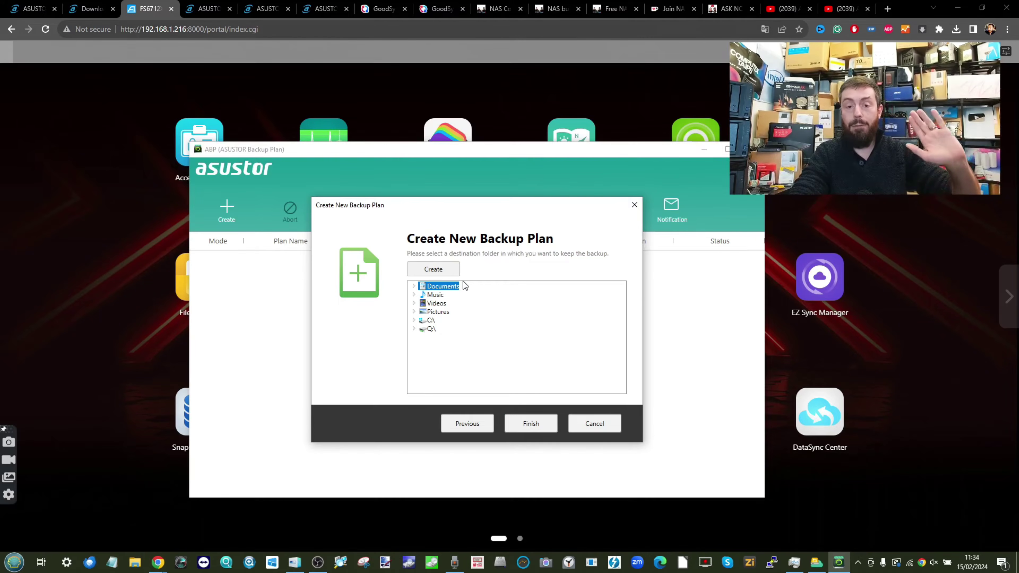
click(442, 312)
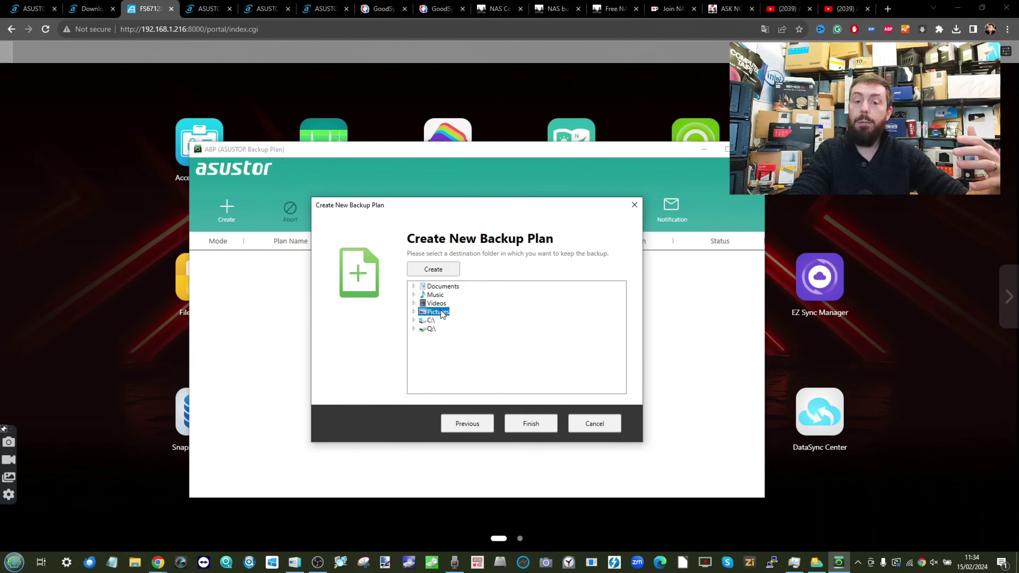
click(539, 433)
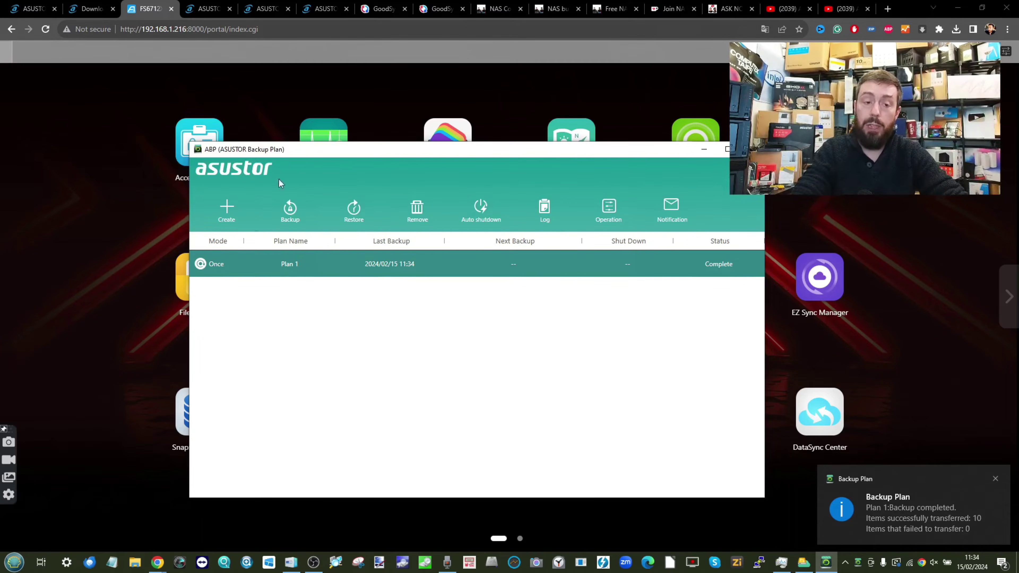
- Start a second backup plan, Plan 2, to an ASUSTOR NAS and choose the device at 192.168.1.216
click(221, 218)
click(223, 244)
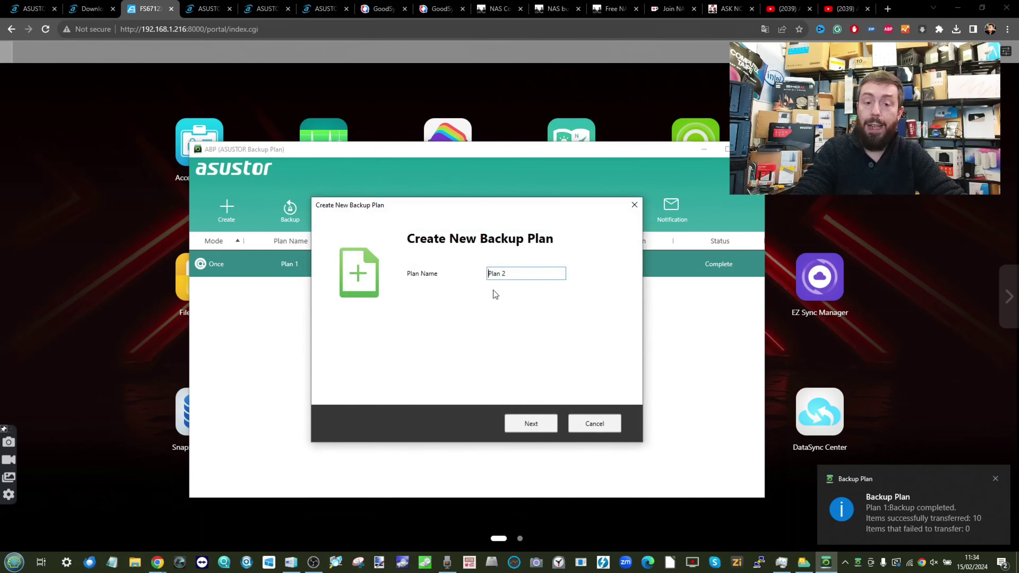
click(527, 417)
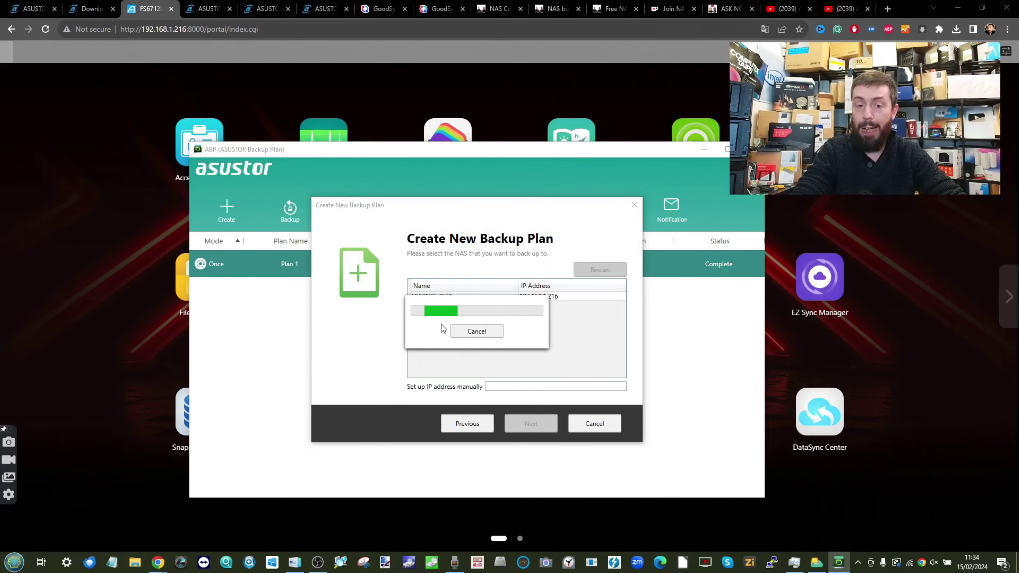
click(529, 424)
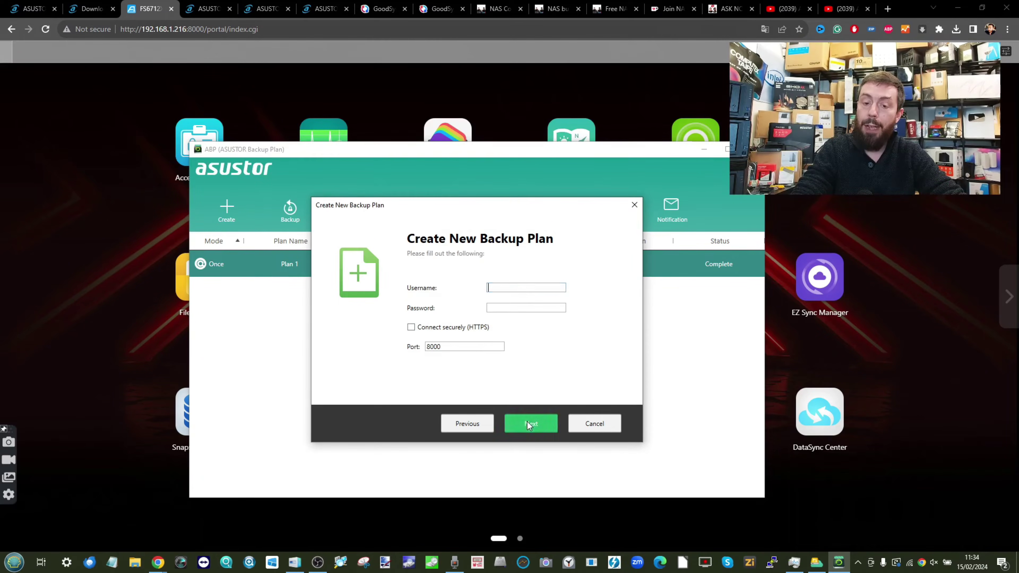
- Enter the NAS account's username and password for Plan 2, keep port 8000, and submit the credentials
text(Adm2n)
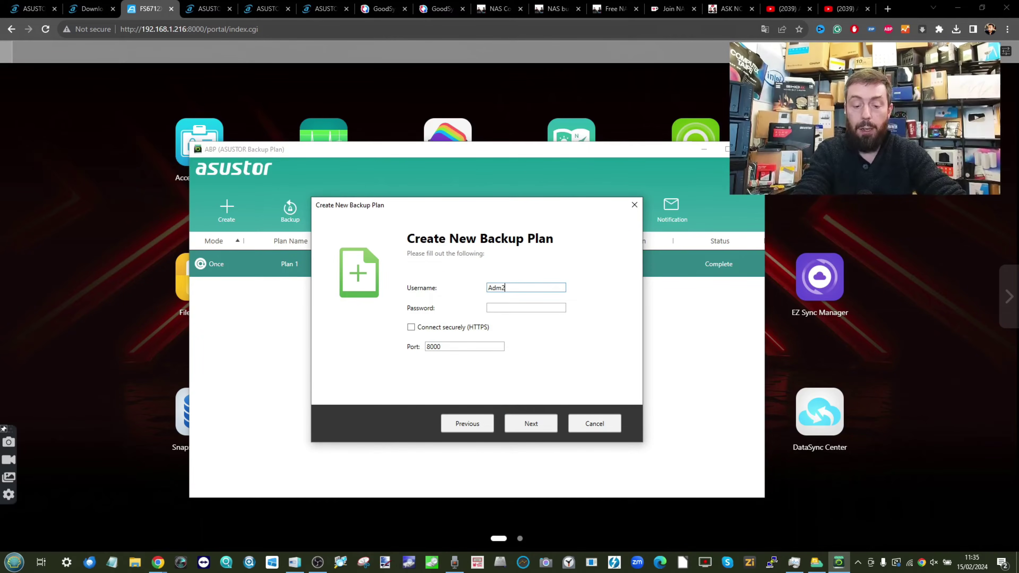
key(BackSpace)
key(Tab)
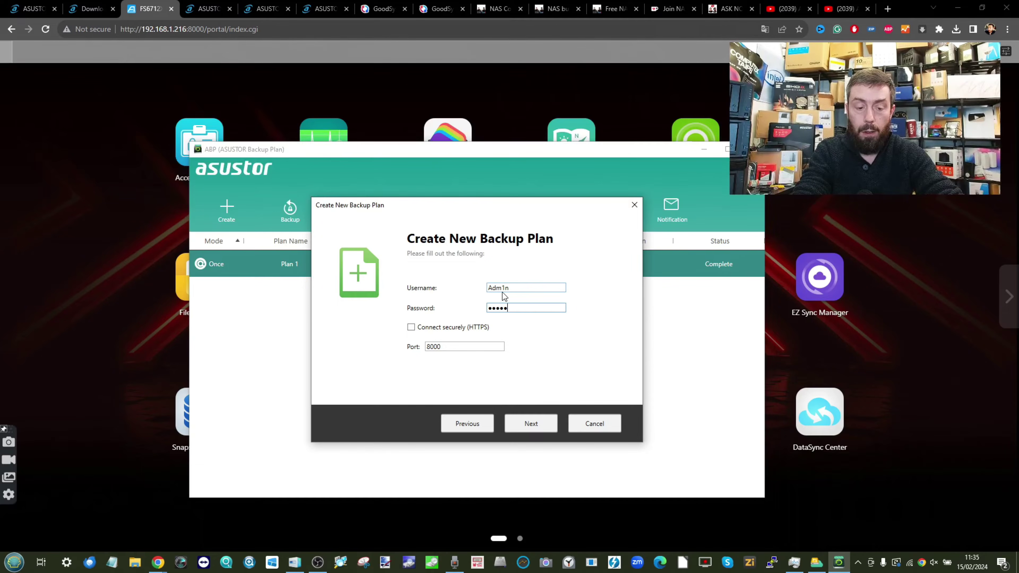
click(536, 422)
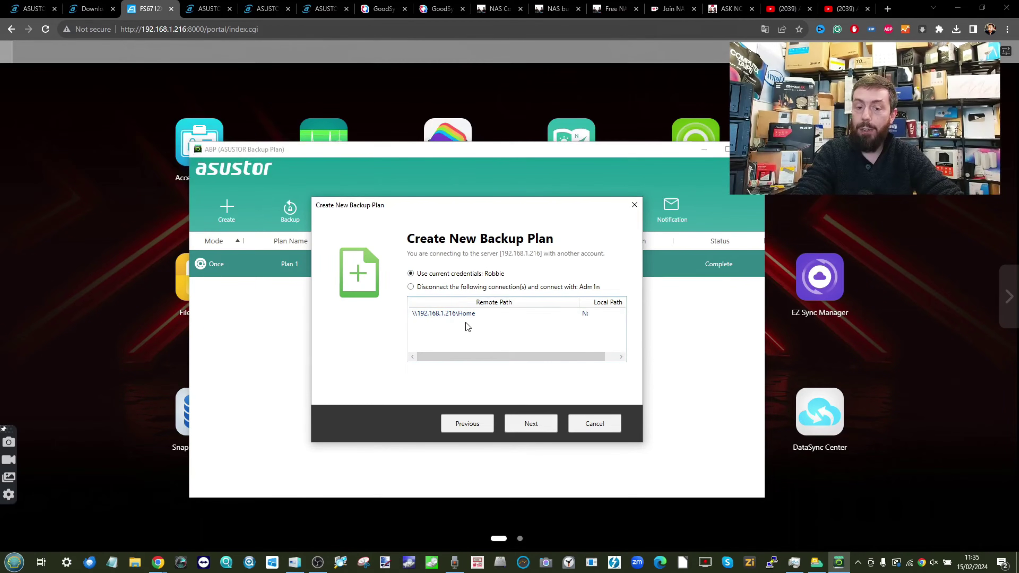
- Try to set up Plan 2 with the current credentials as a one-time backup of Pictures, viewing mission mode, and cancel the wizard
click(531, 424)
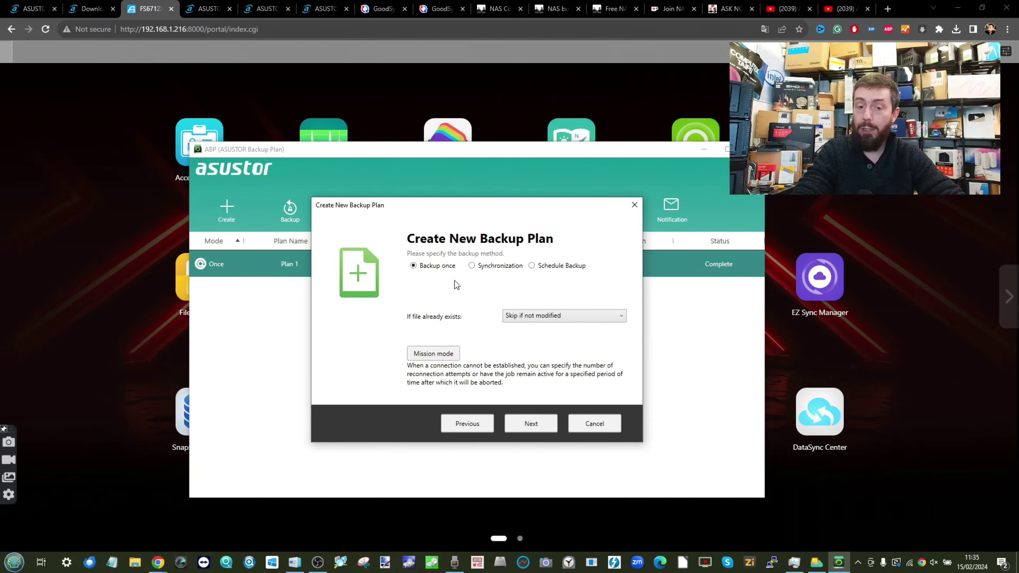
click(442, 355)
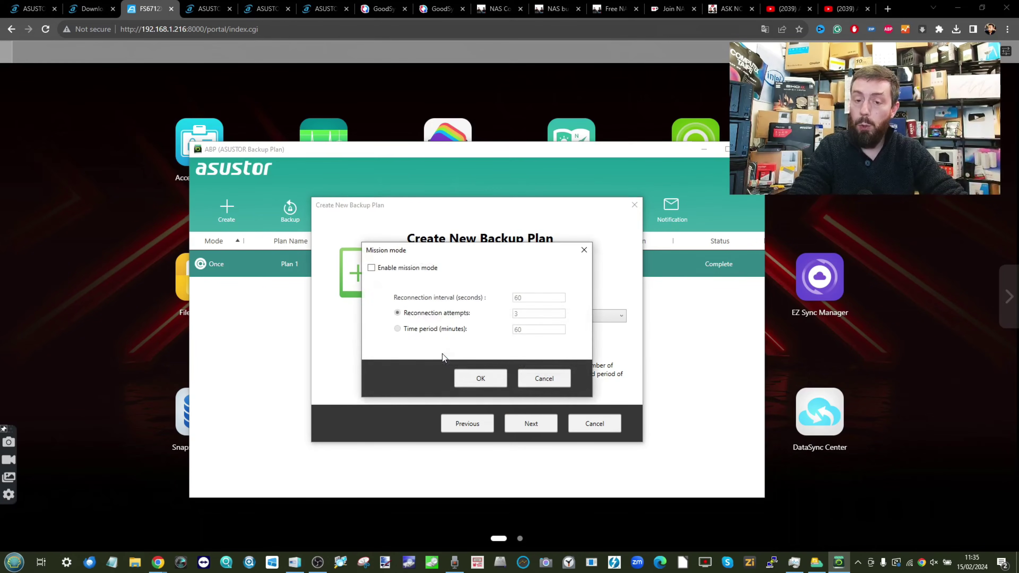
click(584, 252)
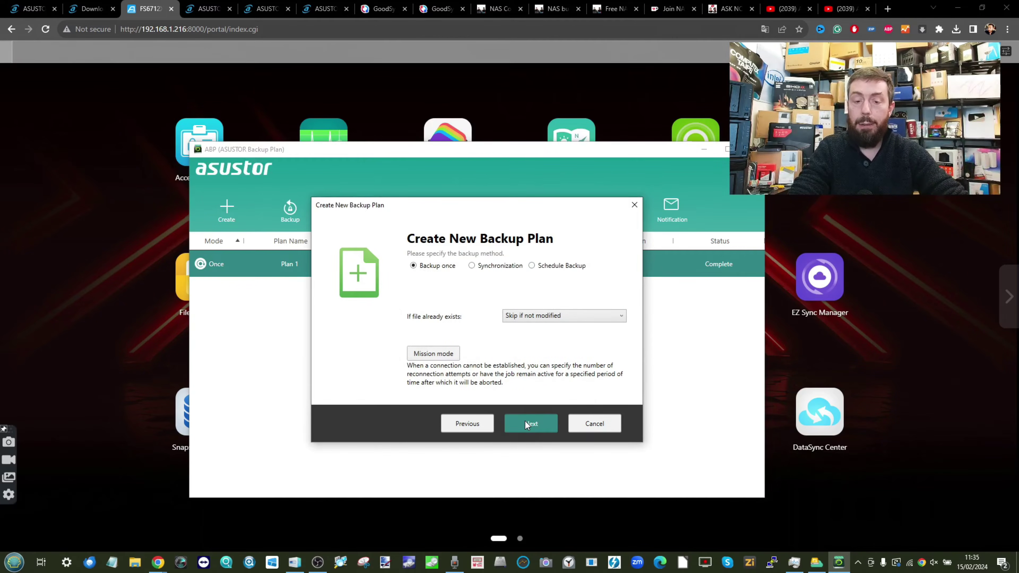
click(525, 423)
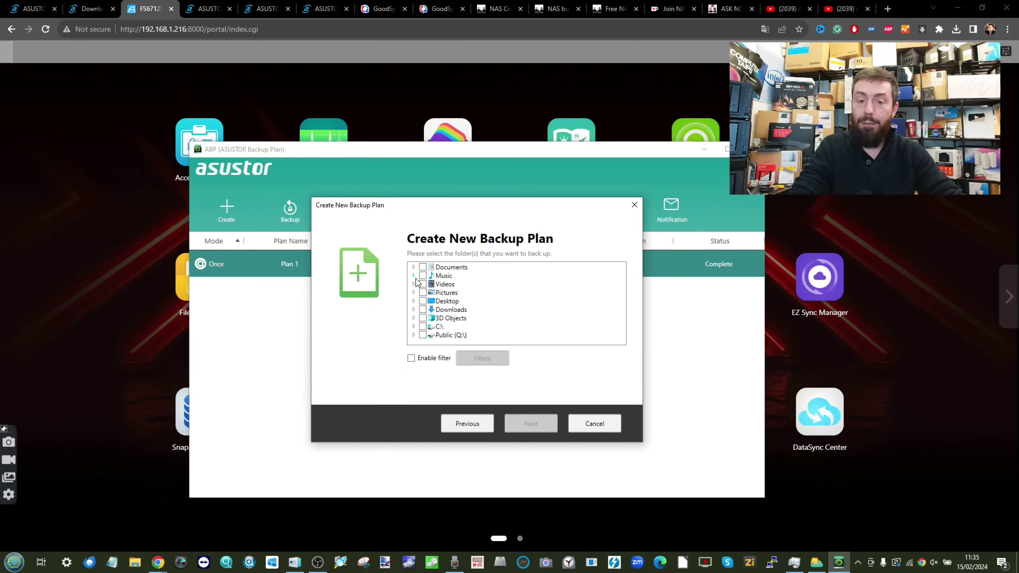
click(423, 292)
click(513, 428)
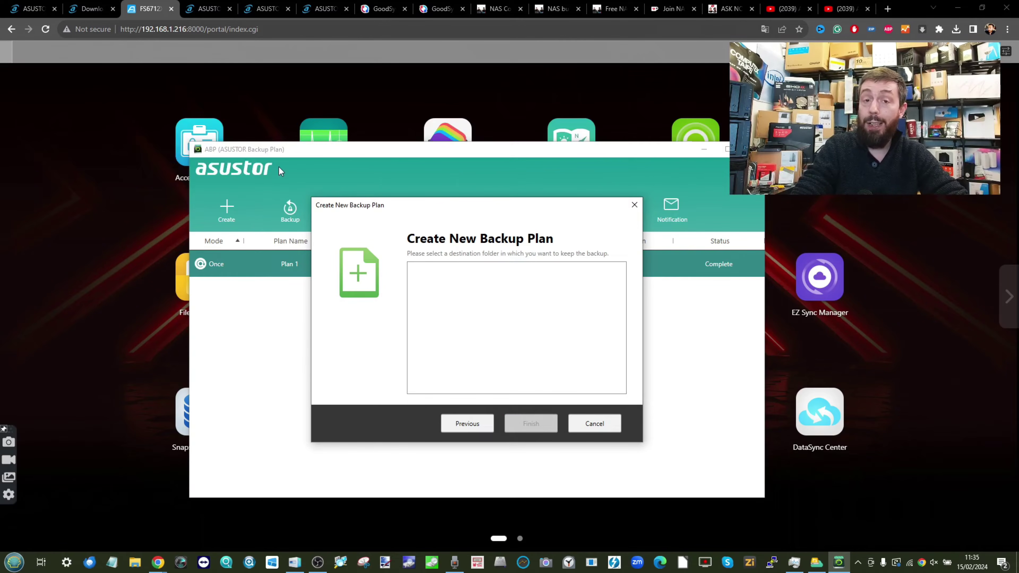
click(578, 427)
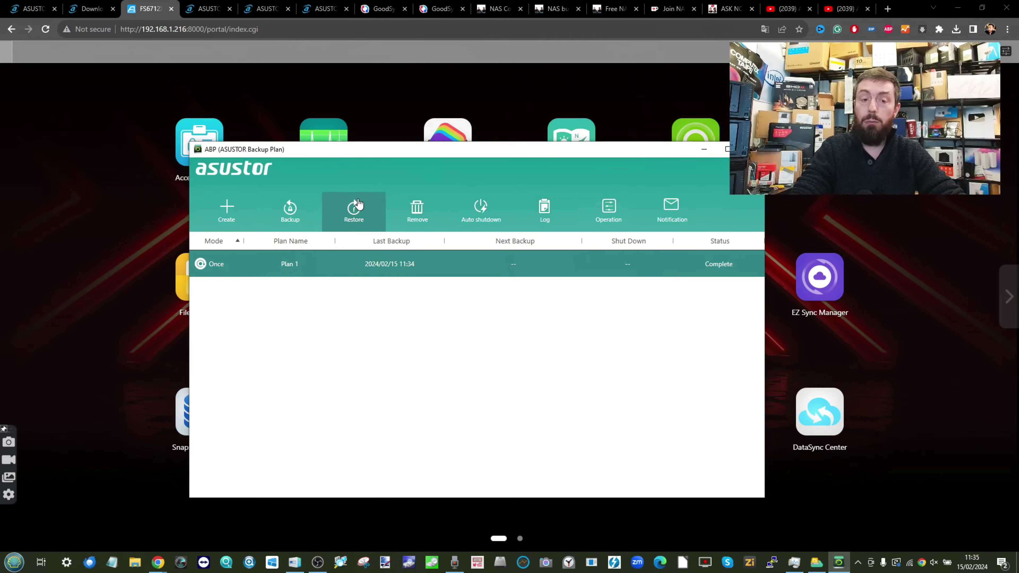
- View the path entry page of a new backup plan with the Other destination type, and close ASUSTOR Backup Plan
click(227, 208)
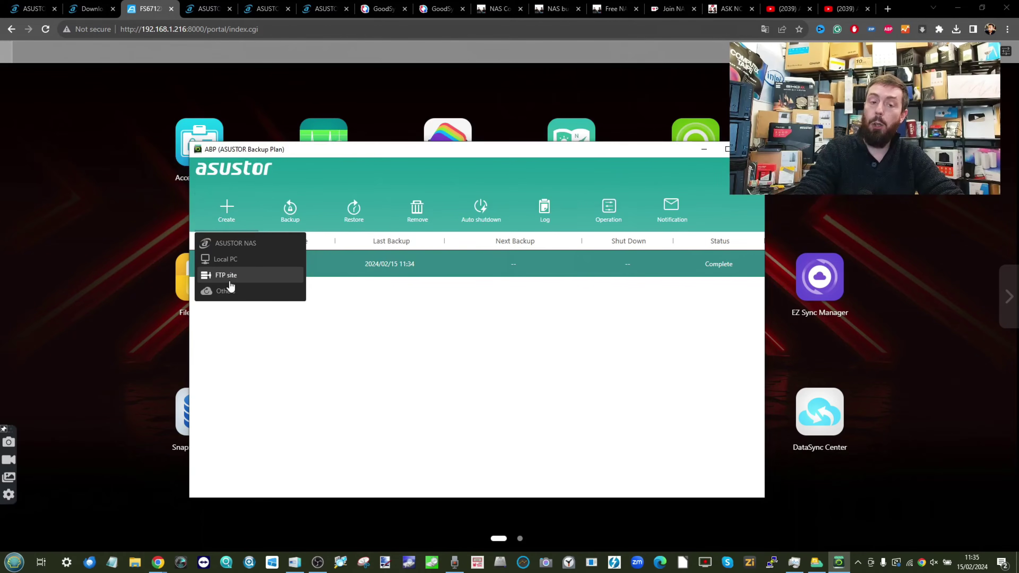
click(231, 297)
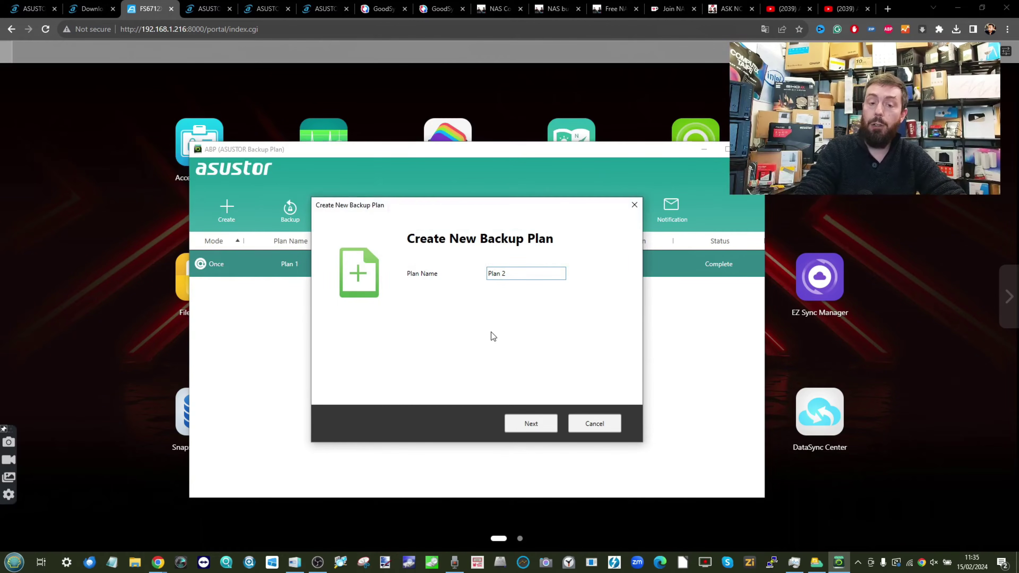
click(517, 418)
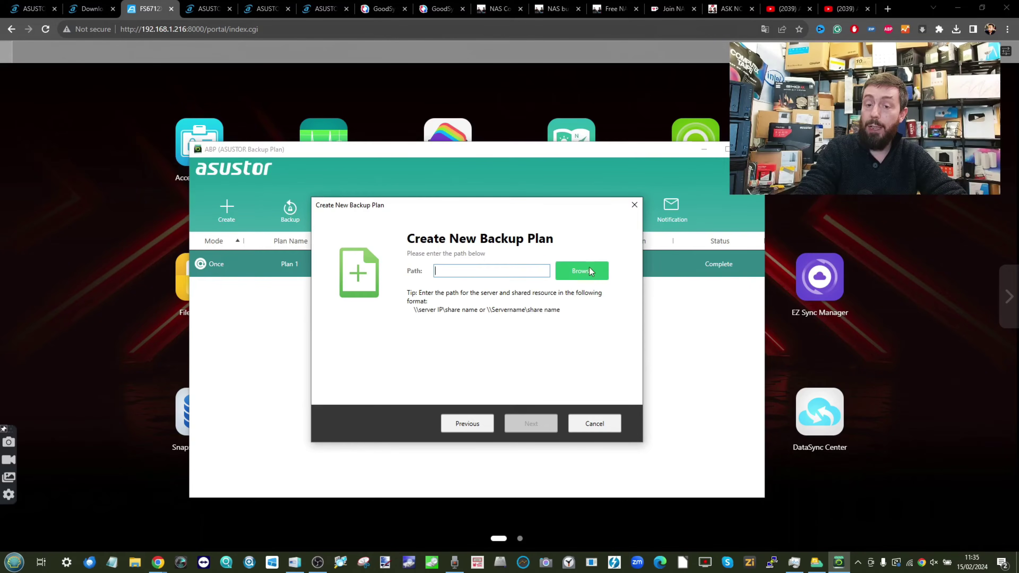
click(640, 205)
click(750, 149)
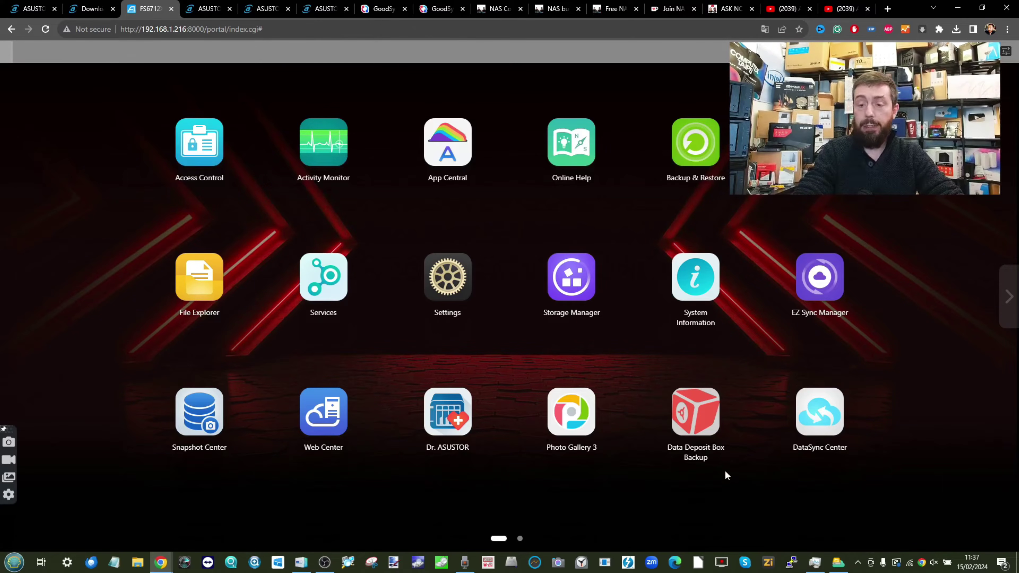
- Start a new DataSync Center task for Google Drive and authorize ASUSTOR DataSync to access the Google account
click(819, 411)
click(264, 322)
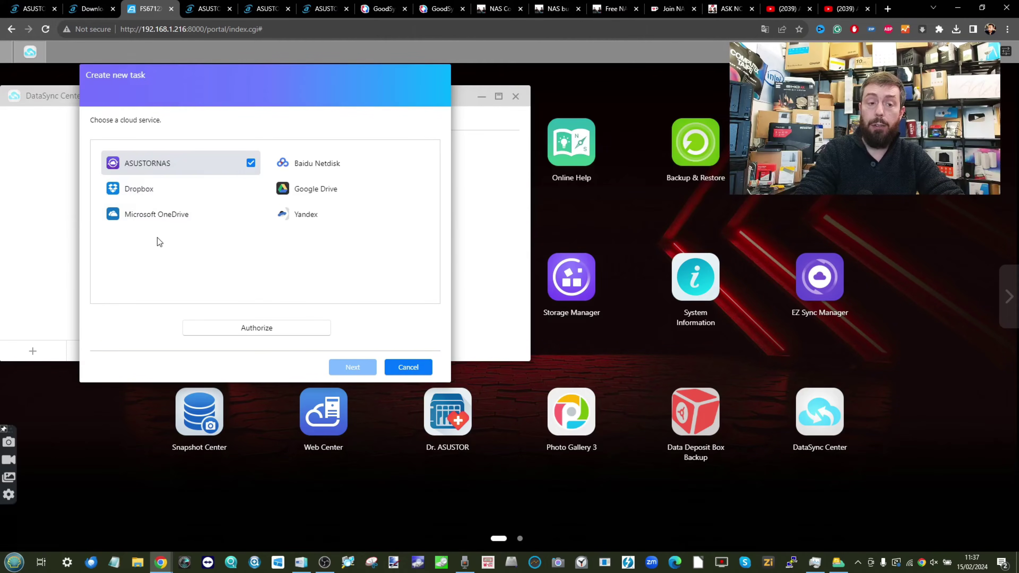
click(420, 189)
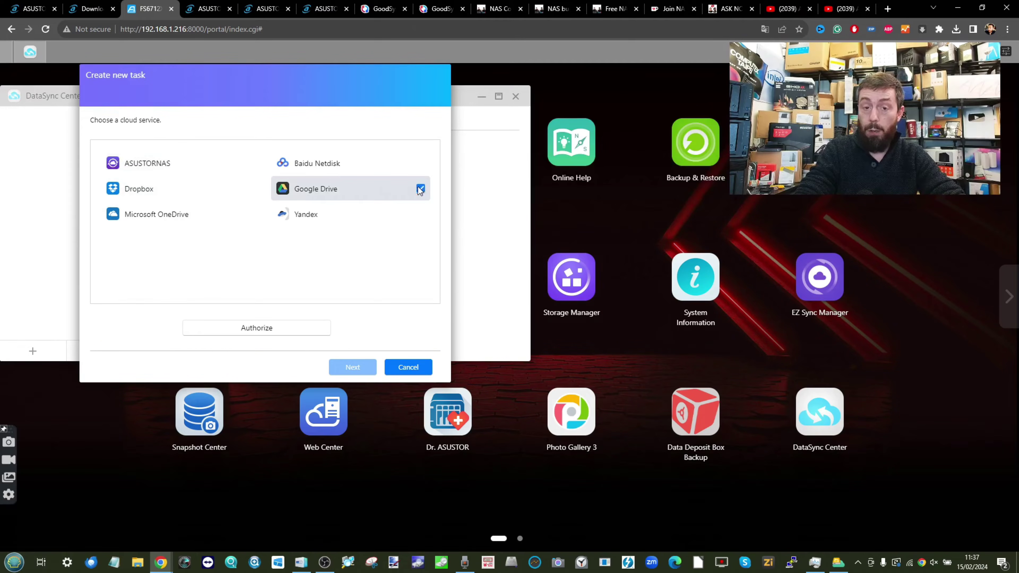
click(264, 334)
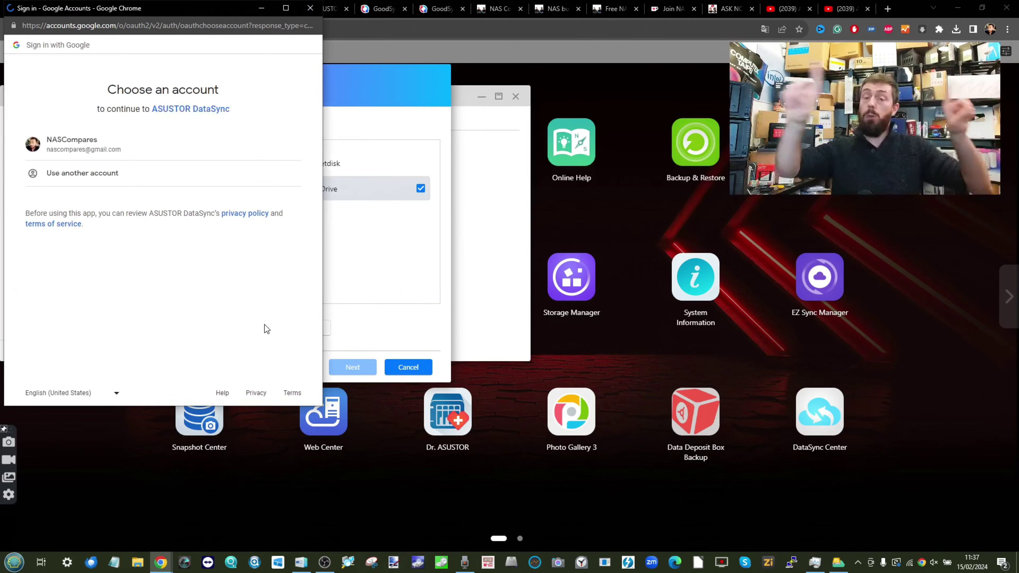
click(103, 142)
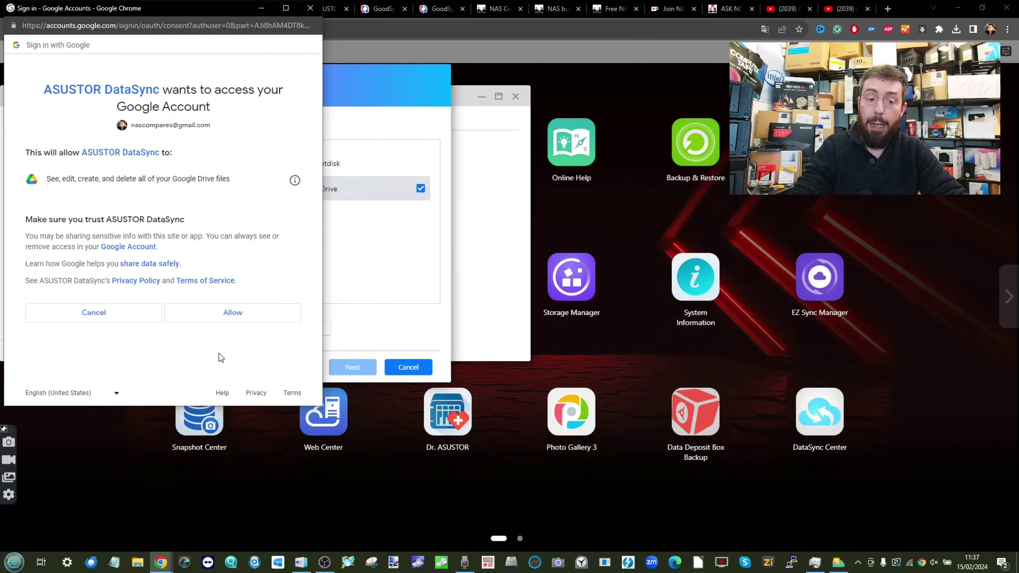
click(228, 314)
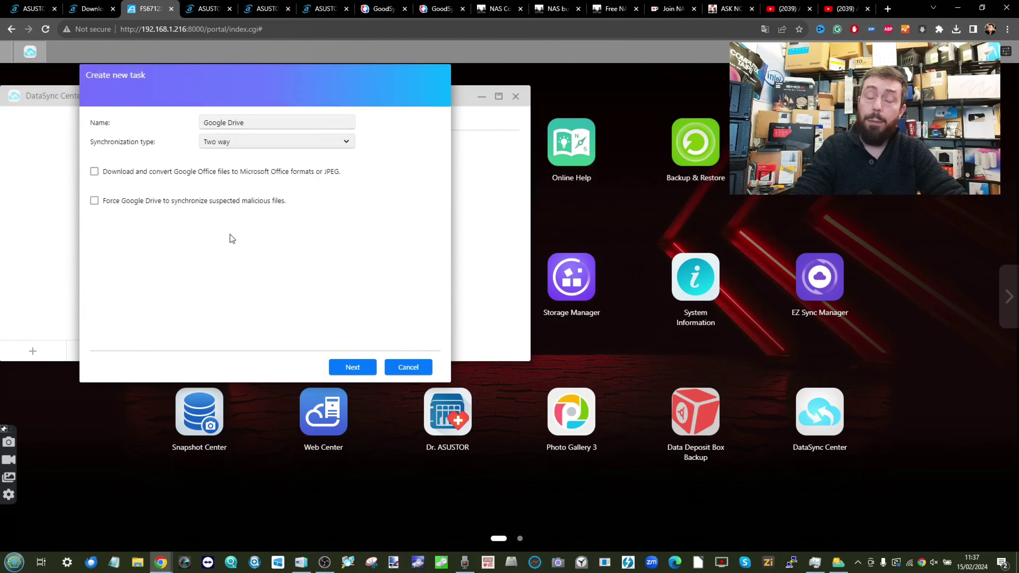
- Keep two-way synchronization for the Google Drive task and set its local path to the Public folder
click(217, 145)
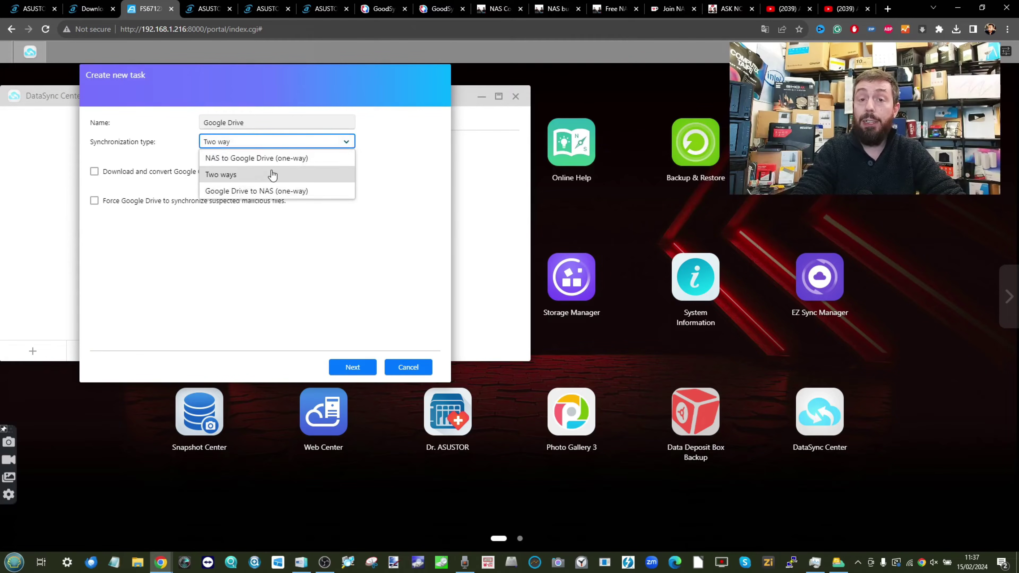
click(436, 163)
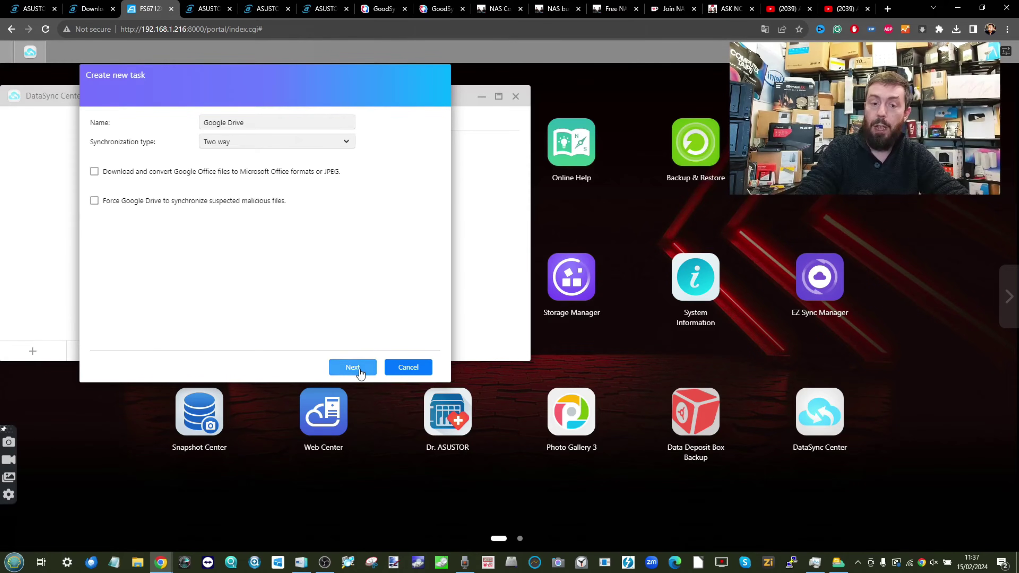
click(353, 368)
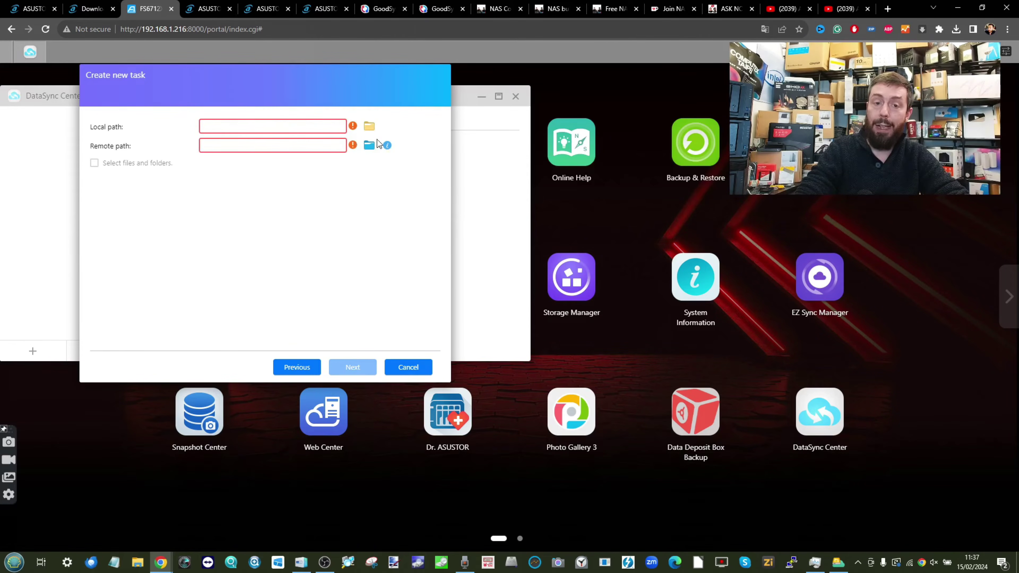
click(369, 126)
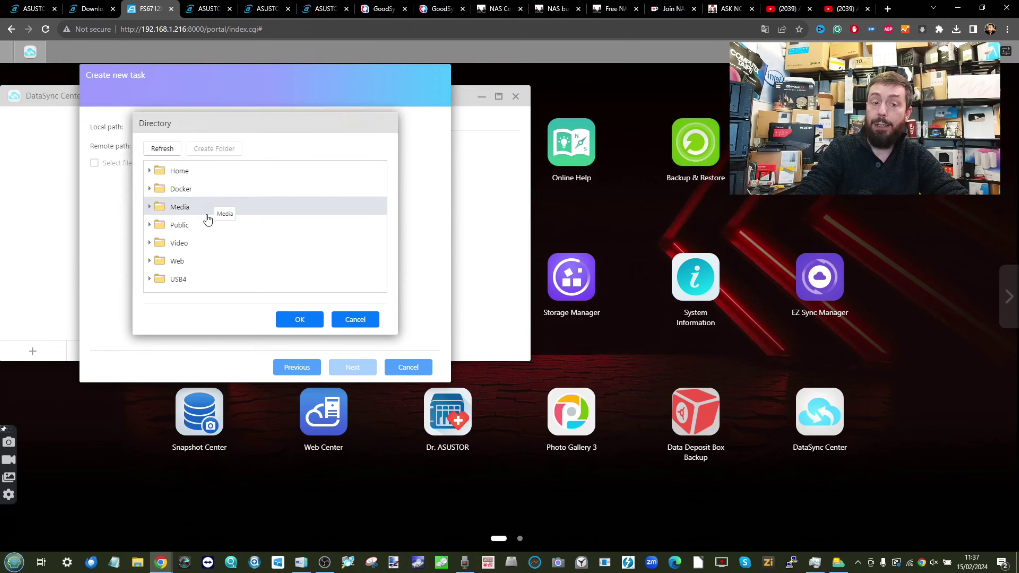
click(177, 225)
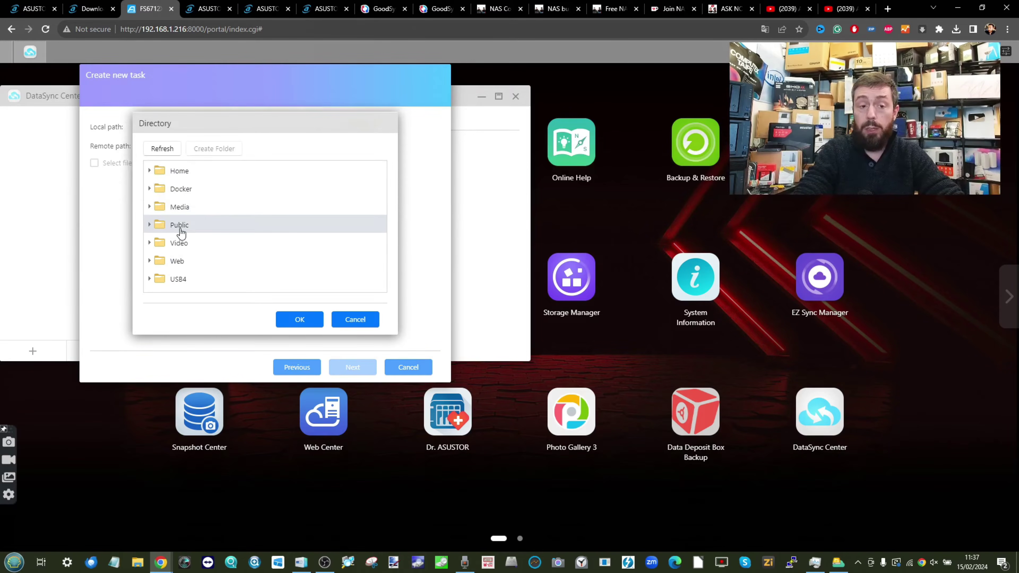
click(300, 320)
- Set the task's remote path to the Livestream Images Camera folder in My Drive
click(369, 145)
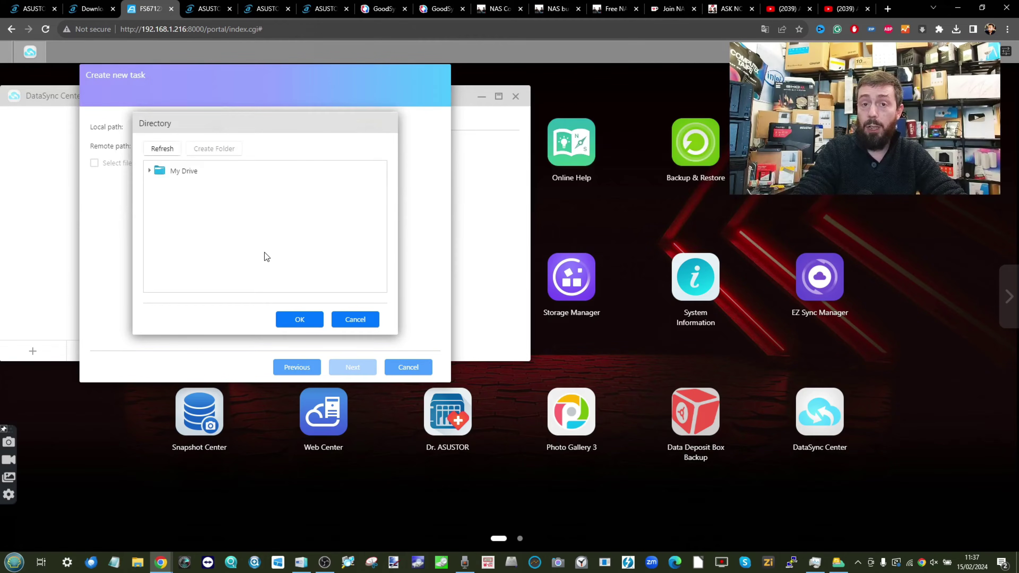
click(184, 171)
double_click(184, 171)
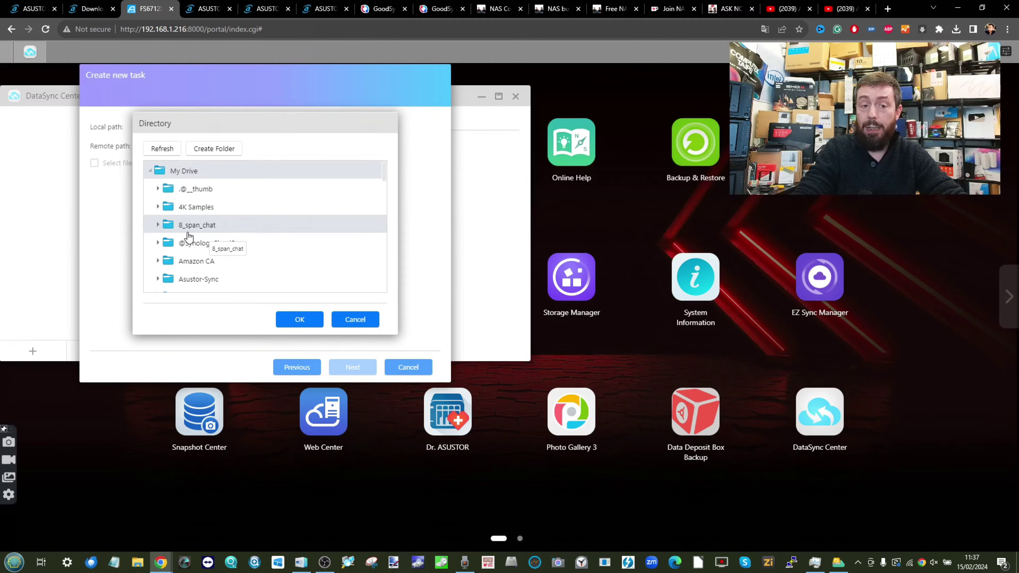
scroll(210, 241, down, 5)
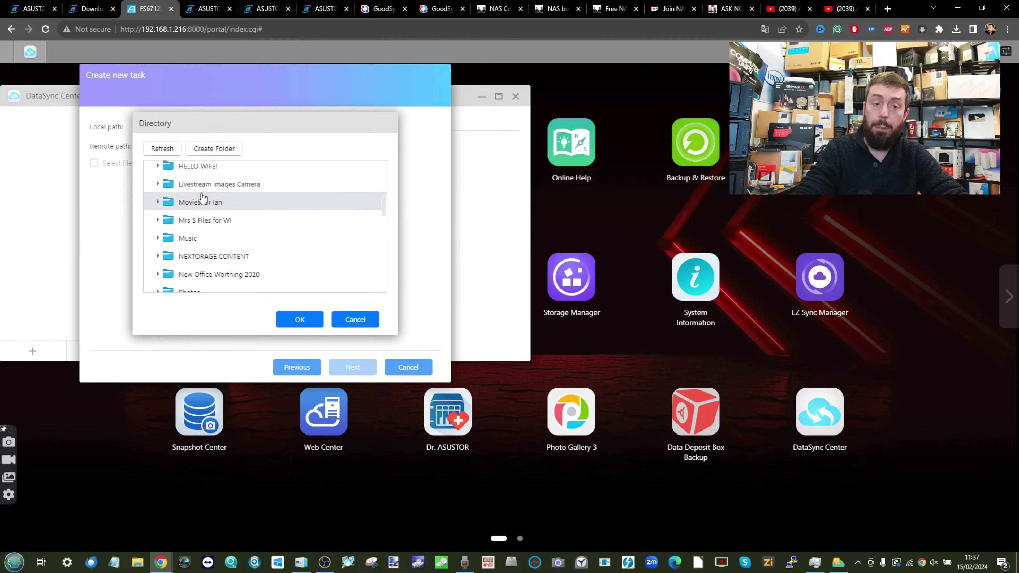
click(197, 184)
click(299, 320)
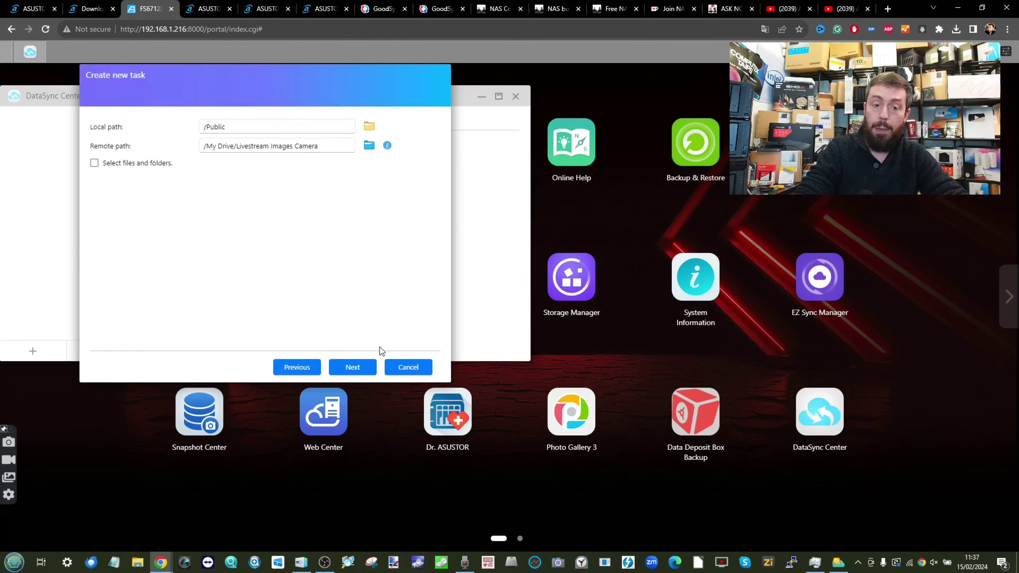
- Accept the full-week synchronization schedule and default filter rules, and finish creating the Google Drive task
click(345, 363)
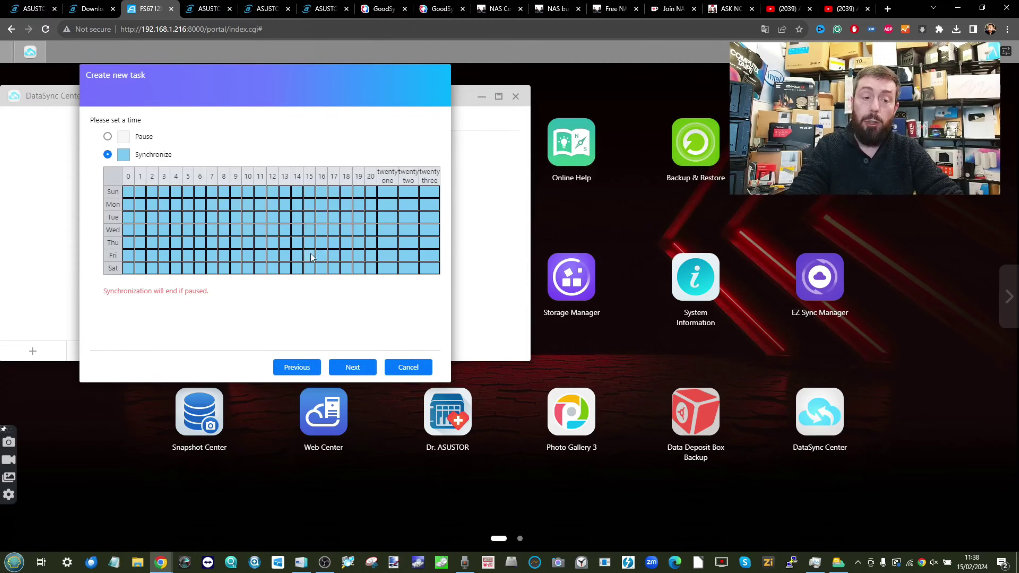
click(353, 367)
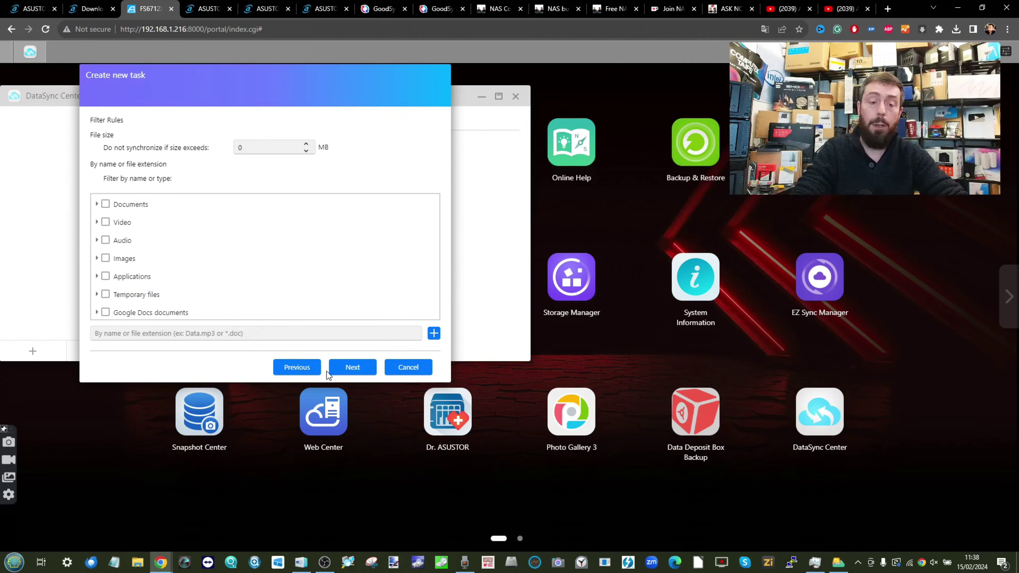
click(344, 366)
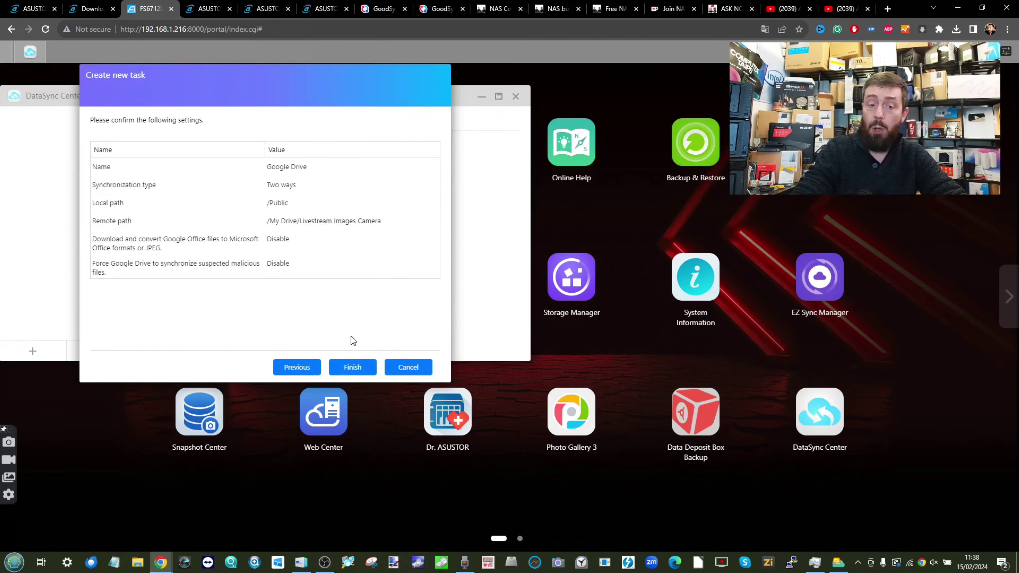
click(349, 366)
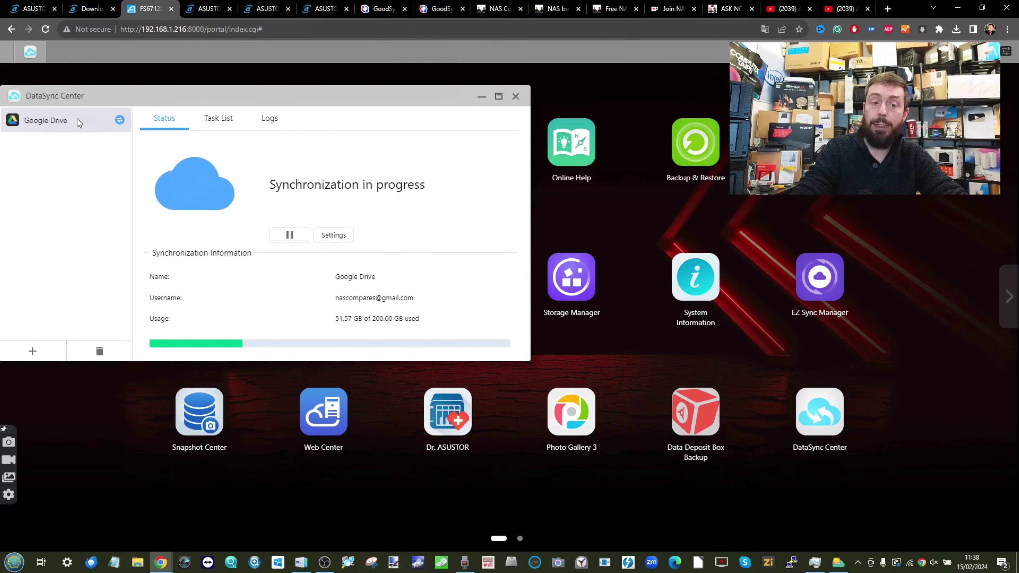
- Pause the Google Drive synchronization, check the cloud services offered for another task, and close DataSync Center
click(297, 237)
click(33, 351)
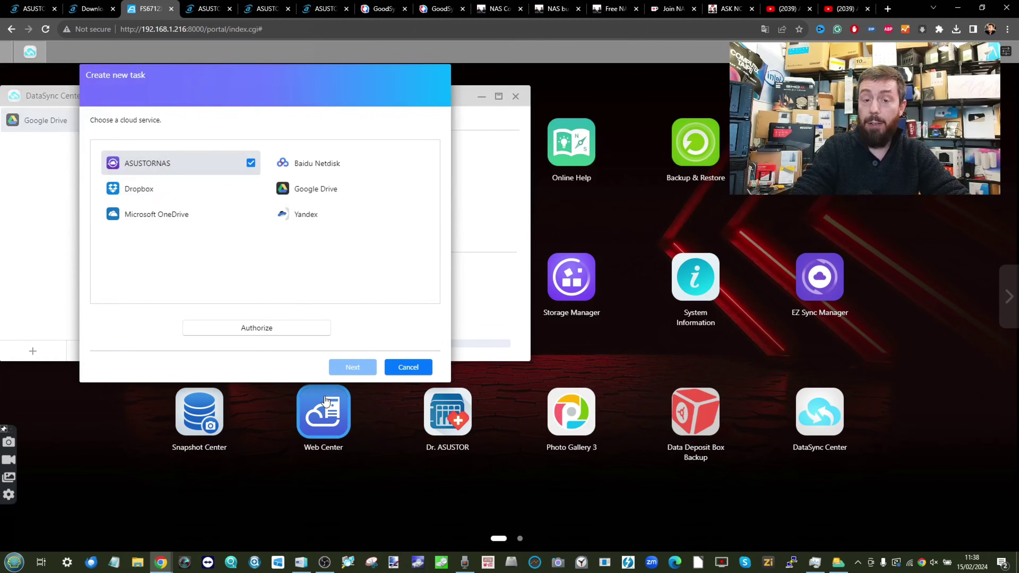
click(407, 367)
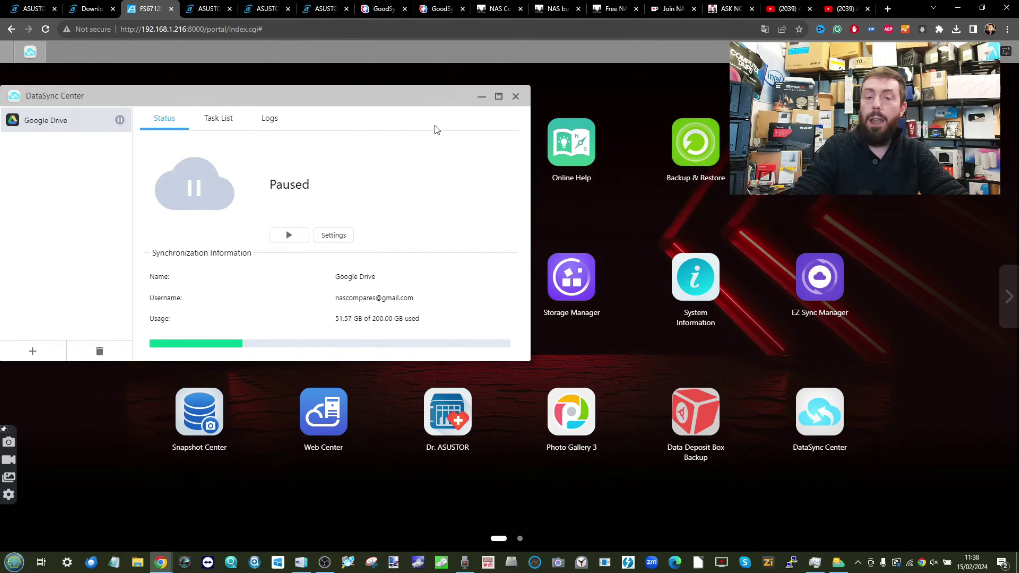
click(516, 97)
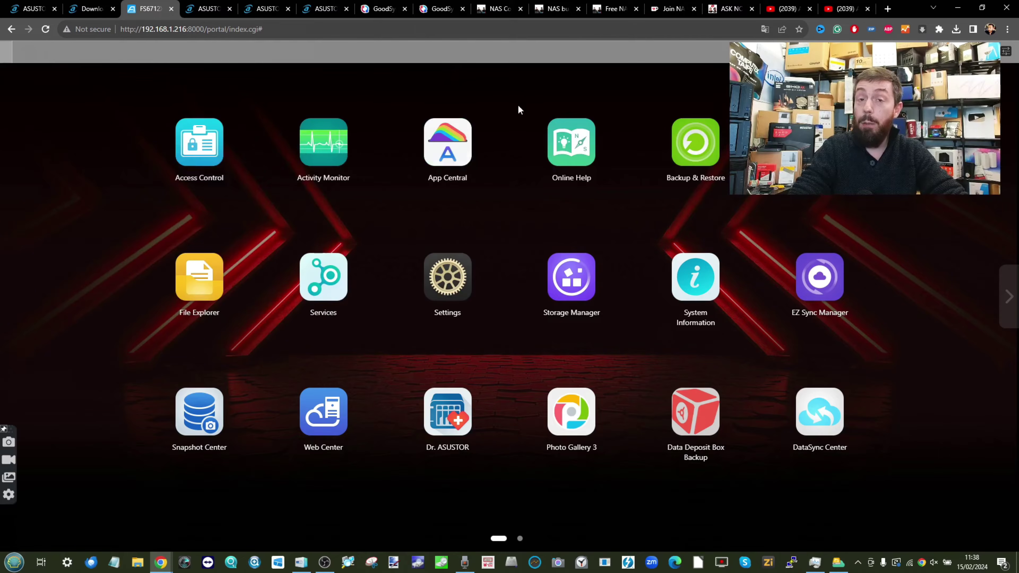
- Start a new backup job in Cloud Backup Center with Google Cloud Storage as the cloud service
click(520, 539)
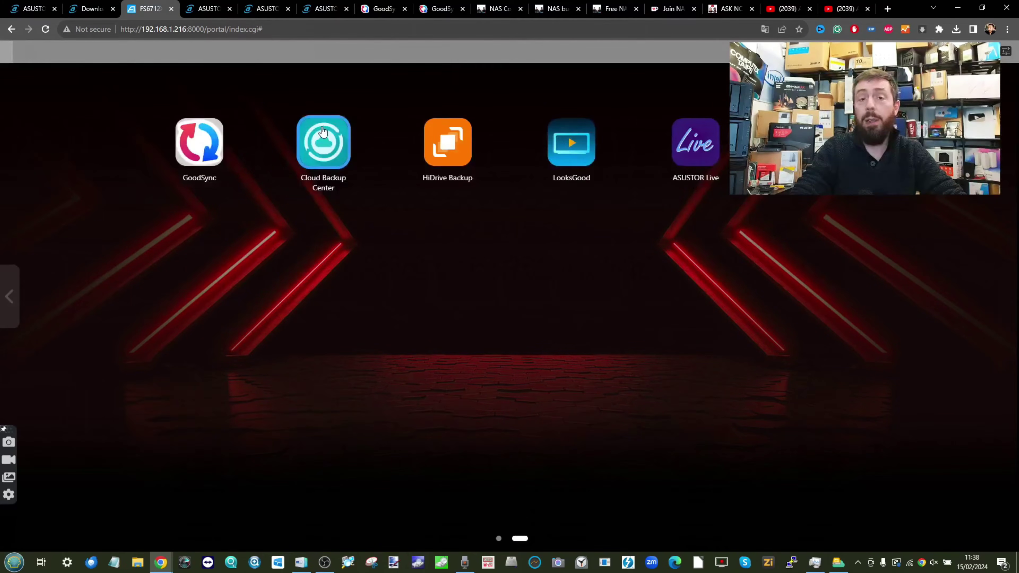
click(323, 131)
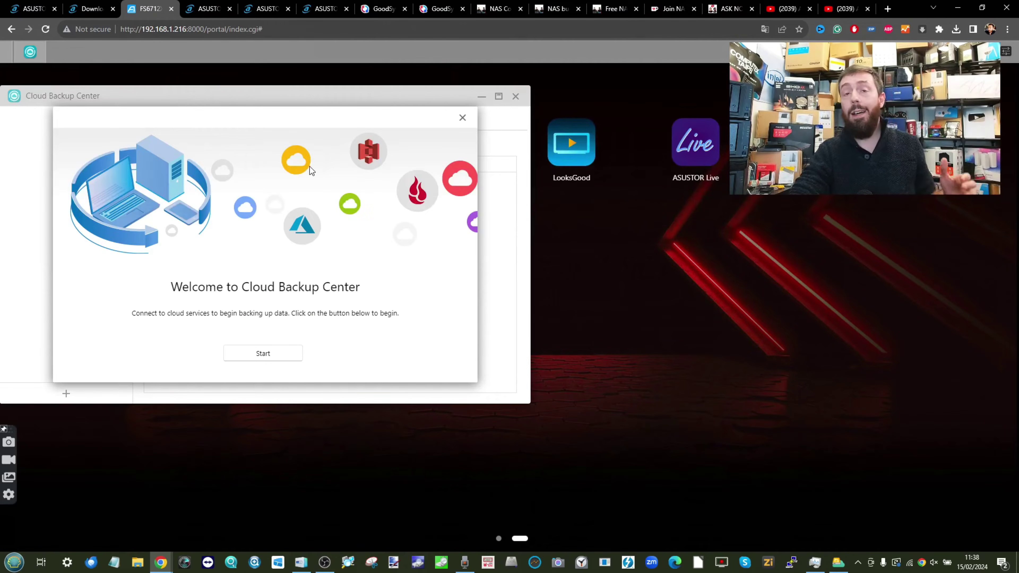
click(261, 348)
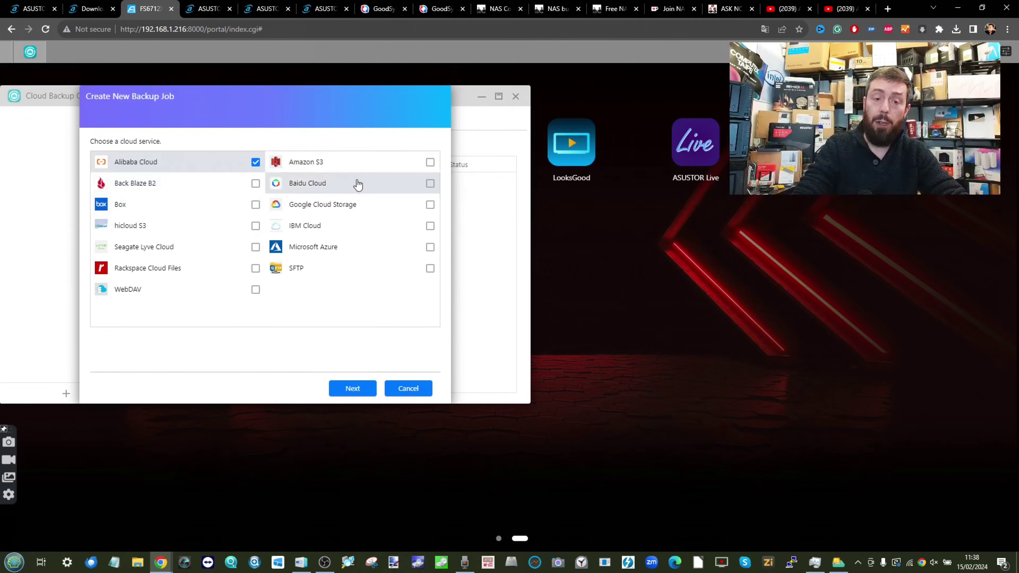
click(334, 205)
click(353, 386)
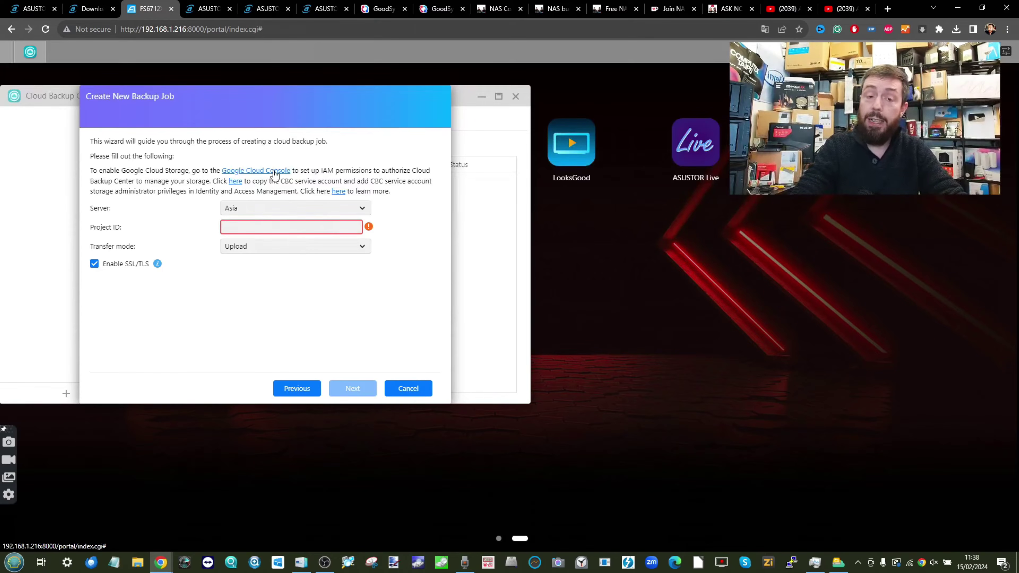
- Cancel the Google Cloud Storage backup job, and reopen Cloud Backup Center to review the cloud services it offers
click(418, 395)
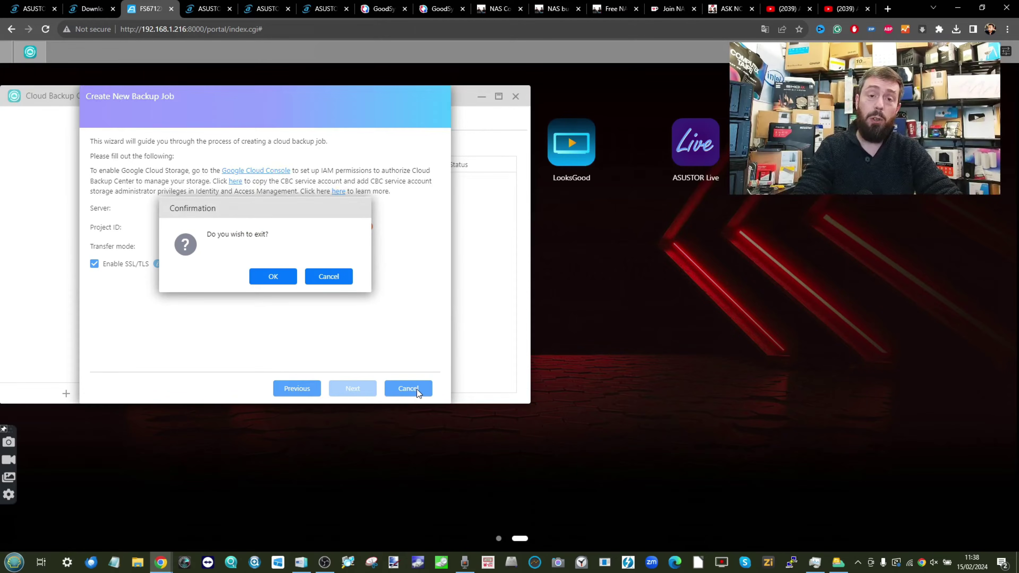
click(273, 277)
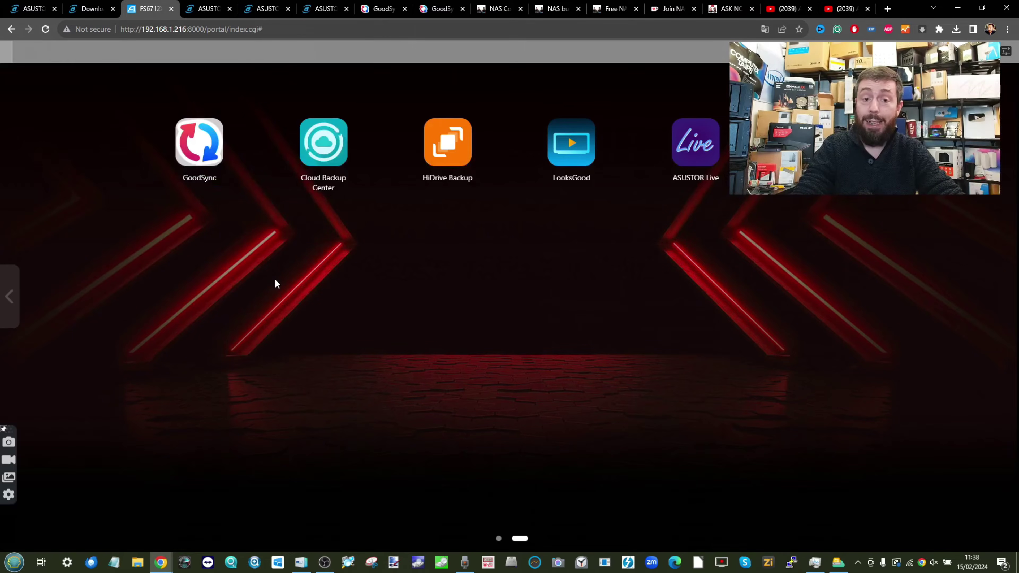
click(316, 145)
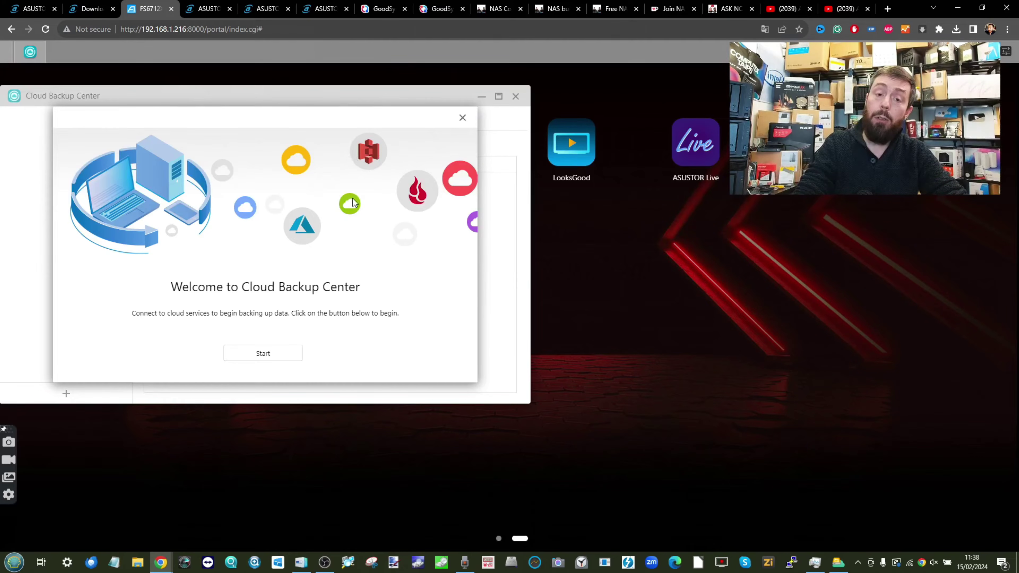
click(462, 119)
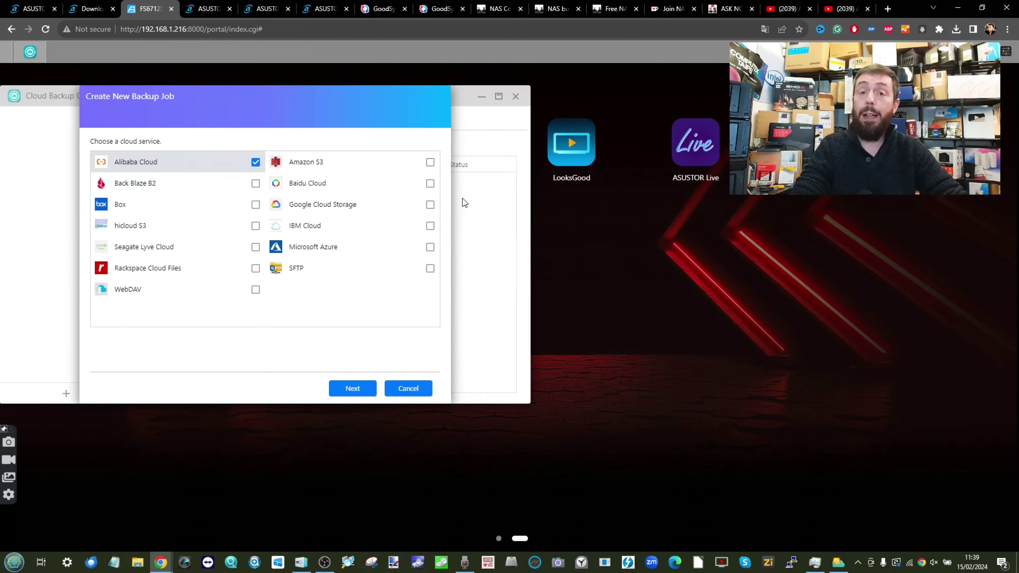
click(402, 389)
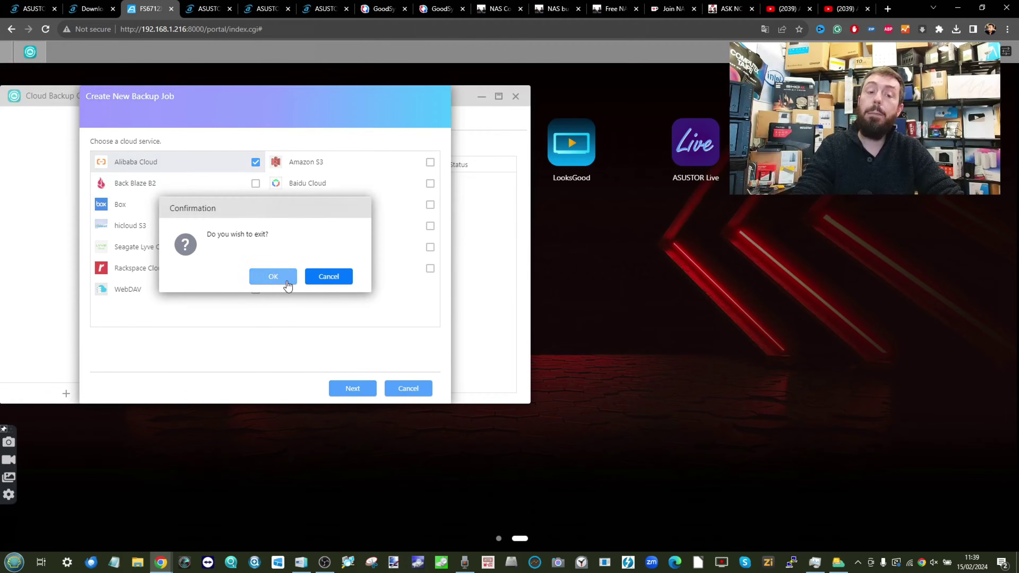
click(277, 276)
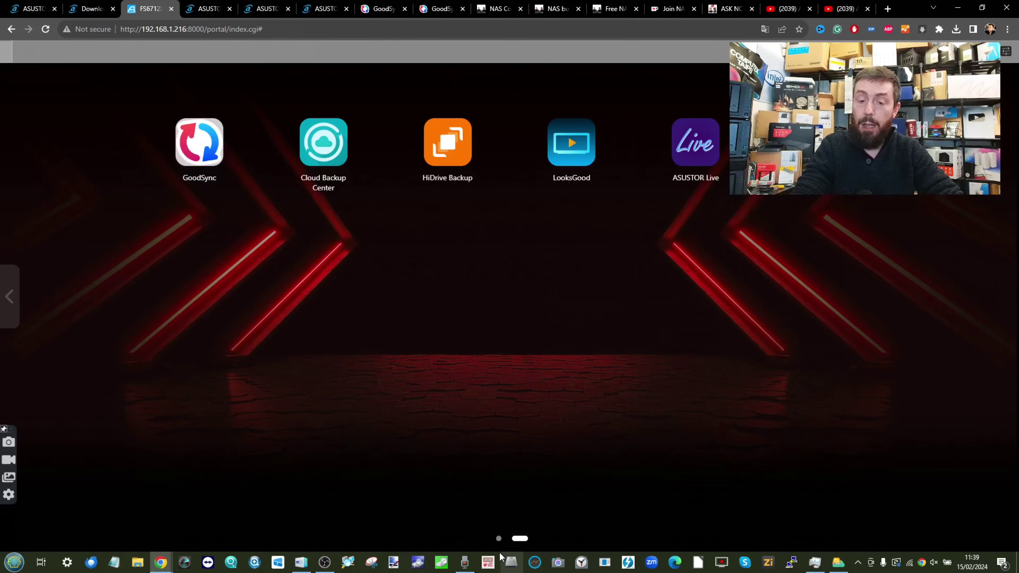
- Open Backup & Restore and look through its Remote Sync, SMB Backup and FTP Backup sections
click(499, 539)
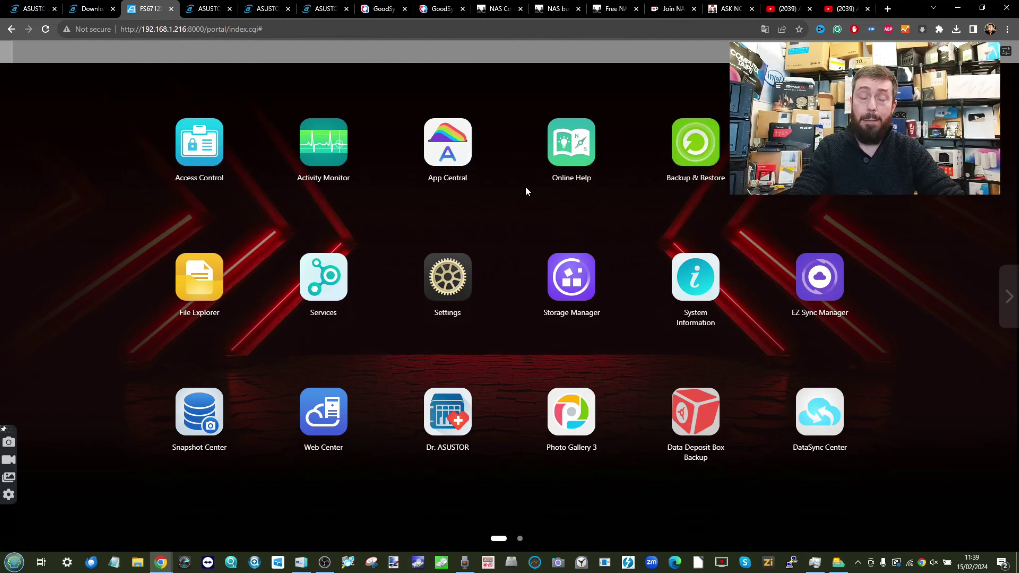
click(711, 141)
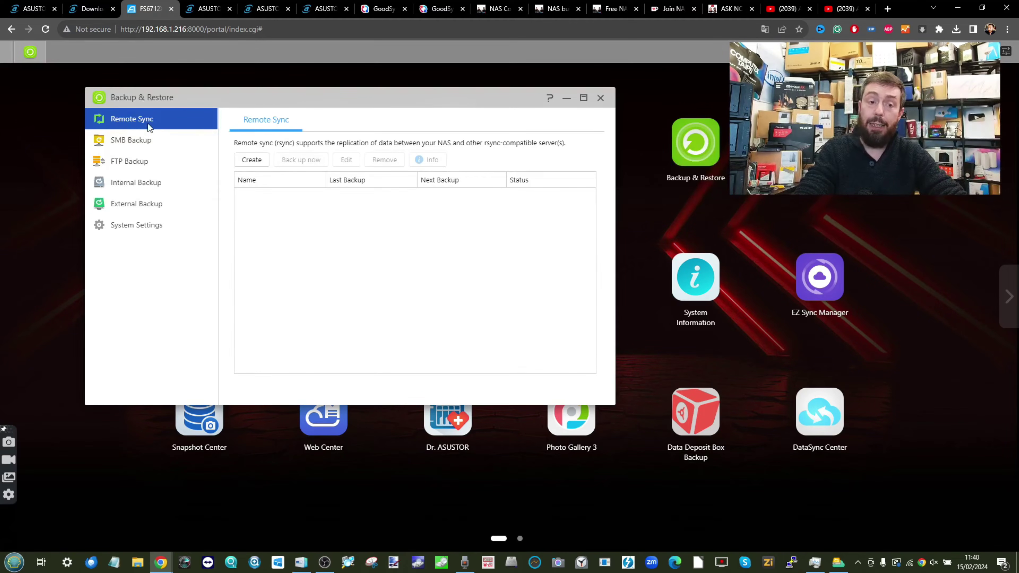
click(144, 142)
click(138, 163)
click(149, 141)
click(156, 122)
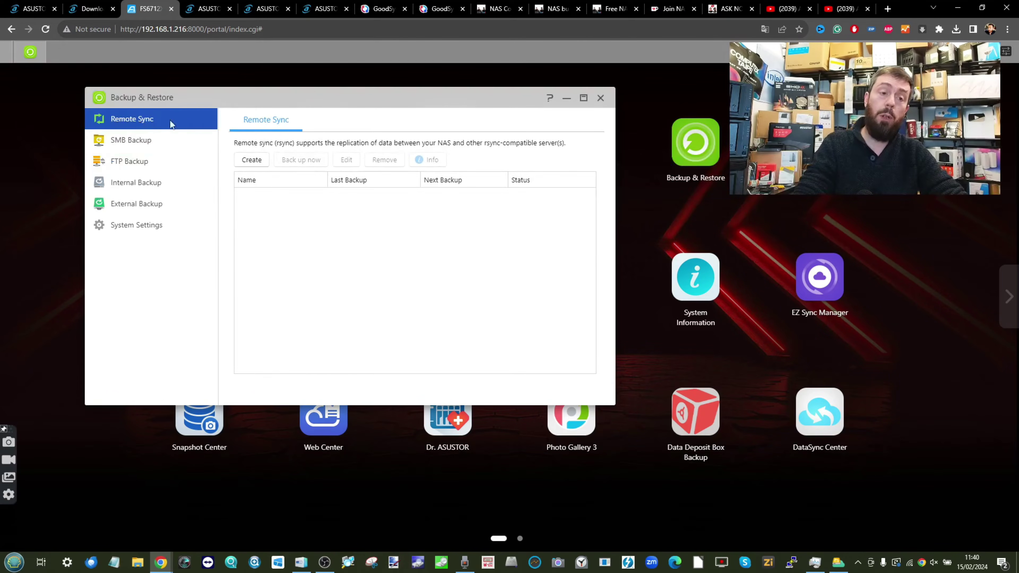
- Start a Remote Sync backup job for an Rsync-compatible server, transferring from your NAS to that server
click(253, 160)
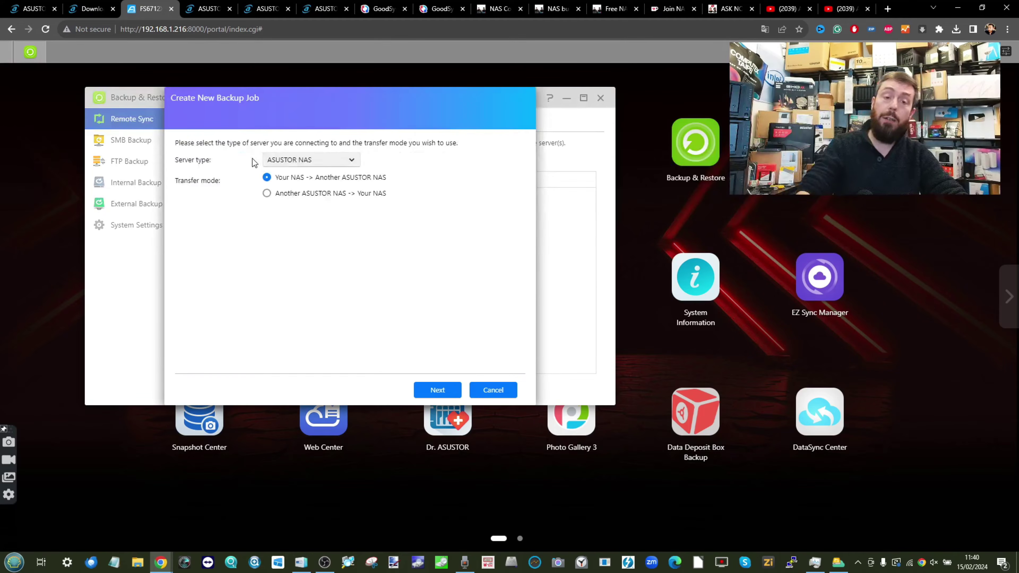
click(291, 161)
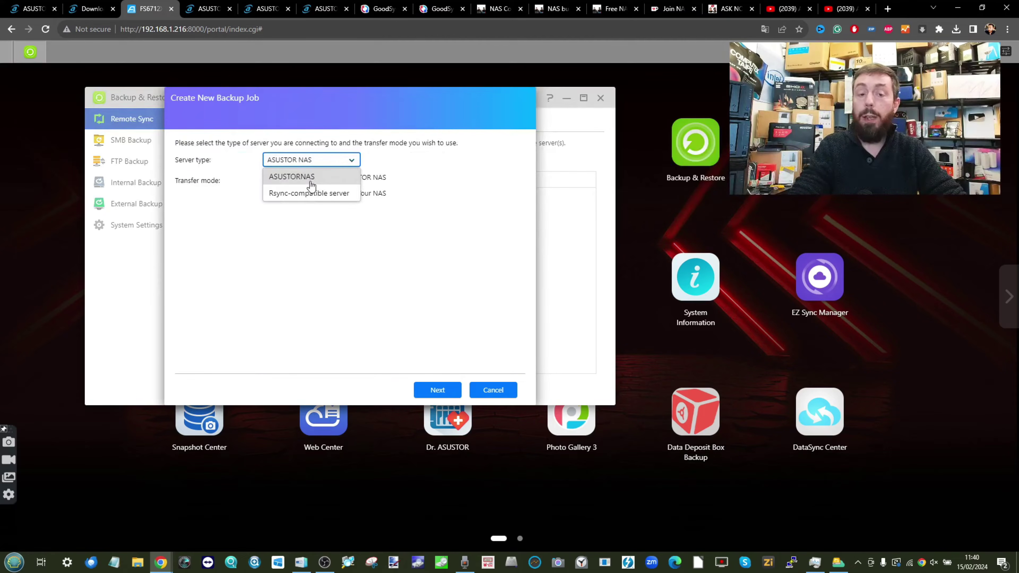
click(304, 195)
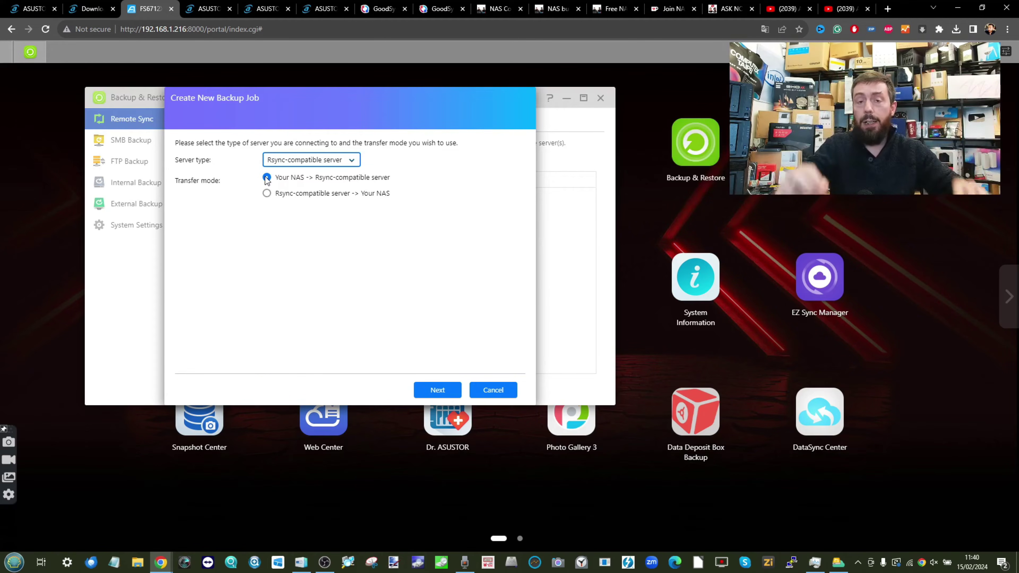
click(455, 390)
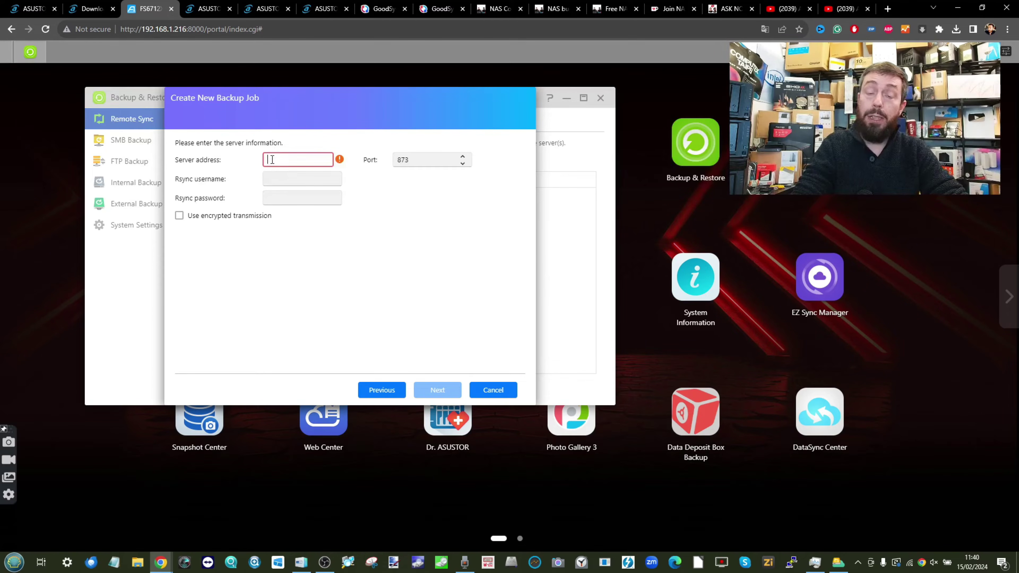
- Copy the QNAP NAS's IP address from its browser window and enter 192.168.1.212 as the backup job's server address
mouse_move(161, 563)
click(510, 506)
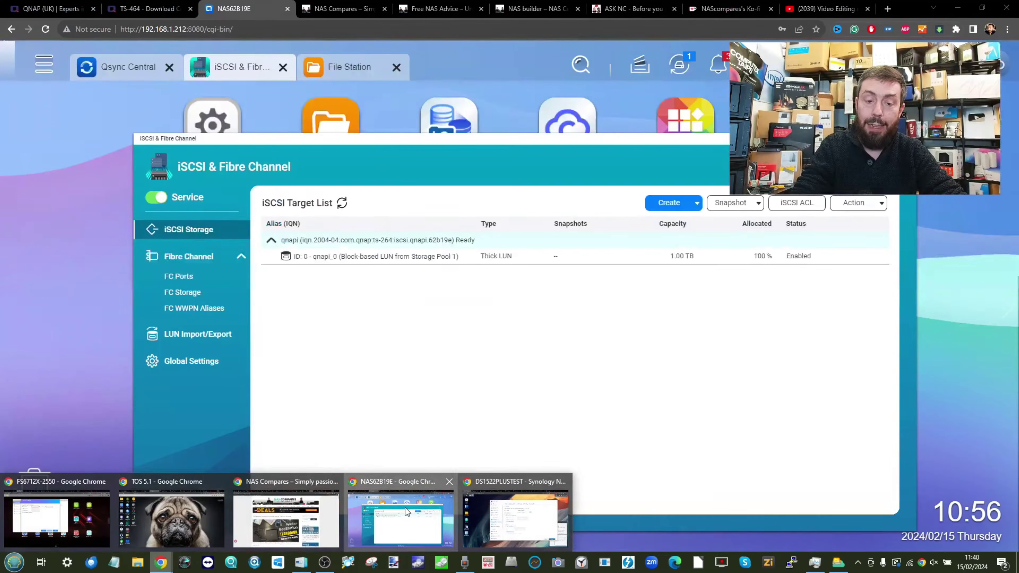
click(405, 508)
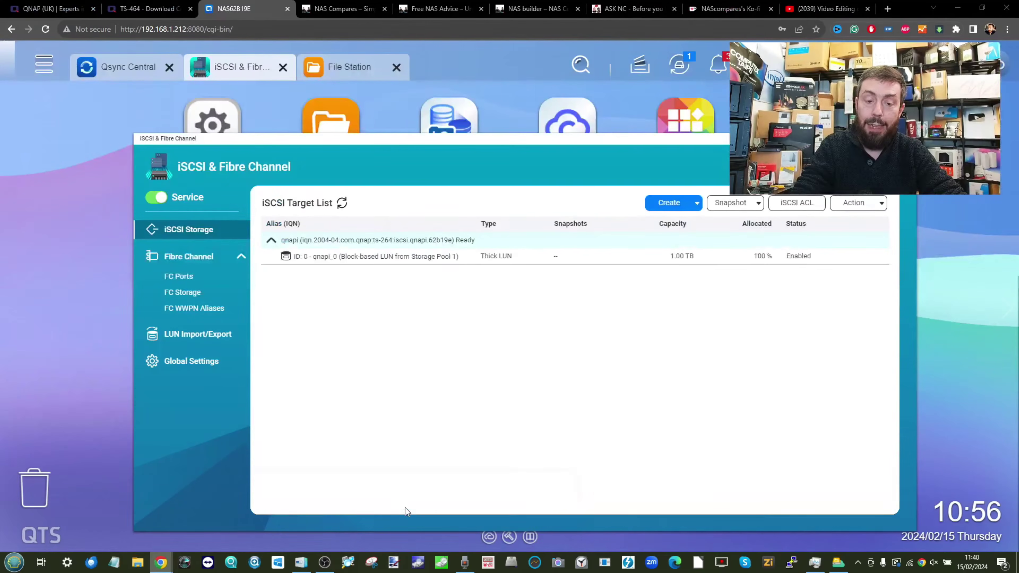
click(174, 29)
click(173, 29)
mouse_move(187, 29)
mouse_down()
mouse_move(140, 31)
mouse_move(178, 29)
mouse_up()
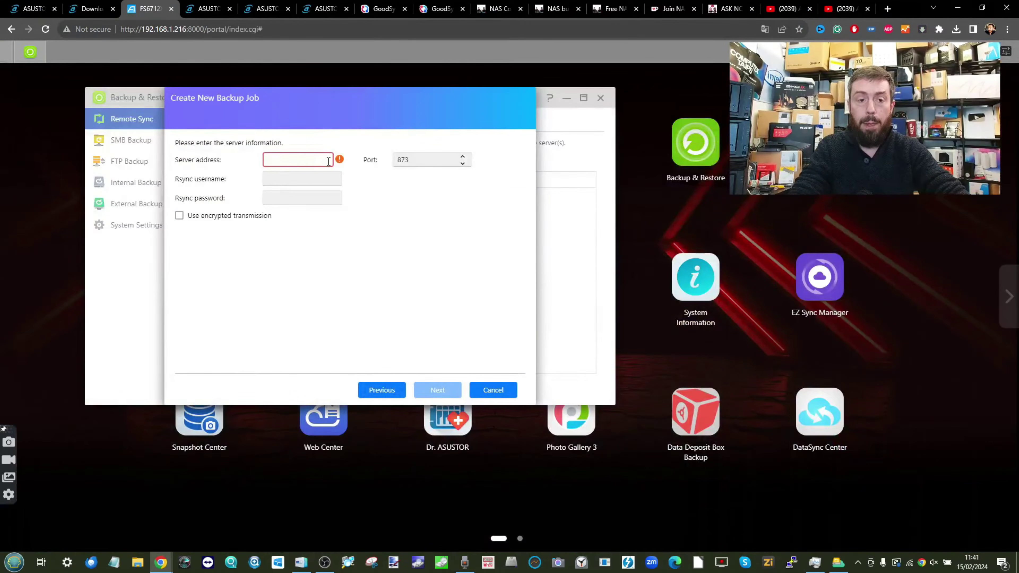
text(192.168.1.212)
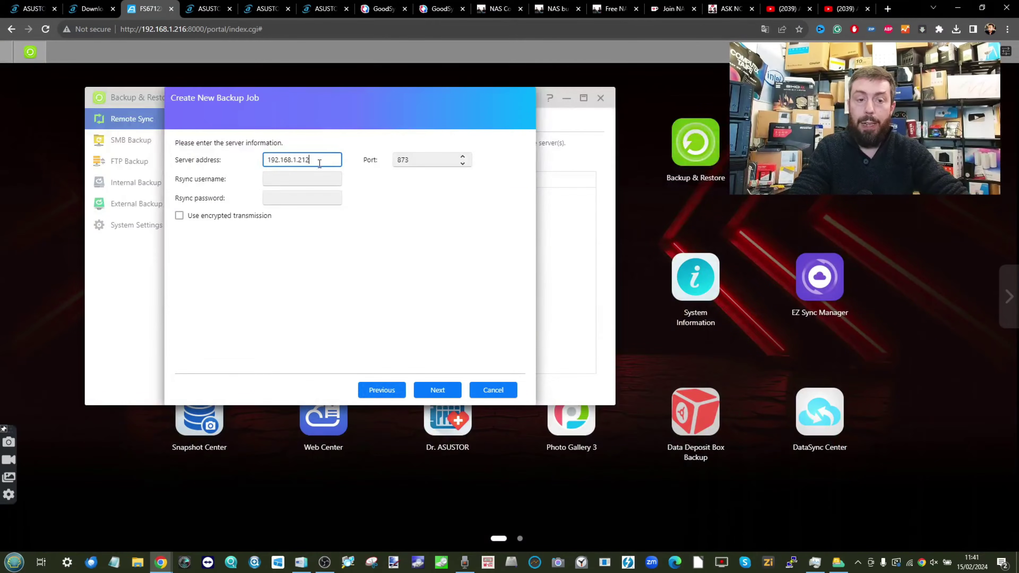
click(355, 225)
click(324, 164)
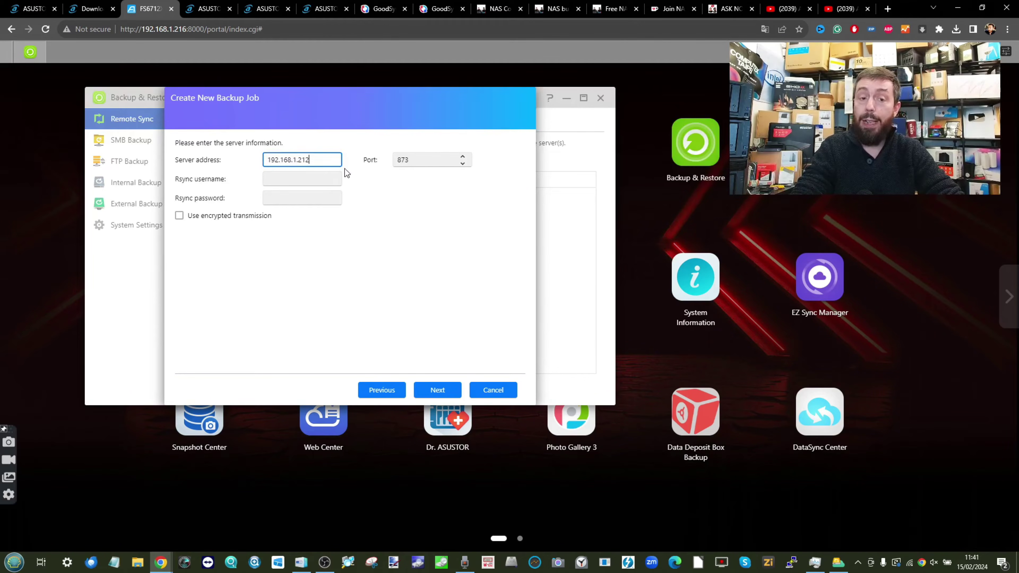
- Enter the rsync username and rsync password for the remote server
click(324, 183)
text(Adm1n)
key(Tab)
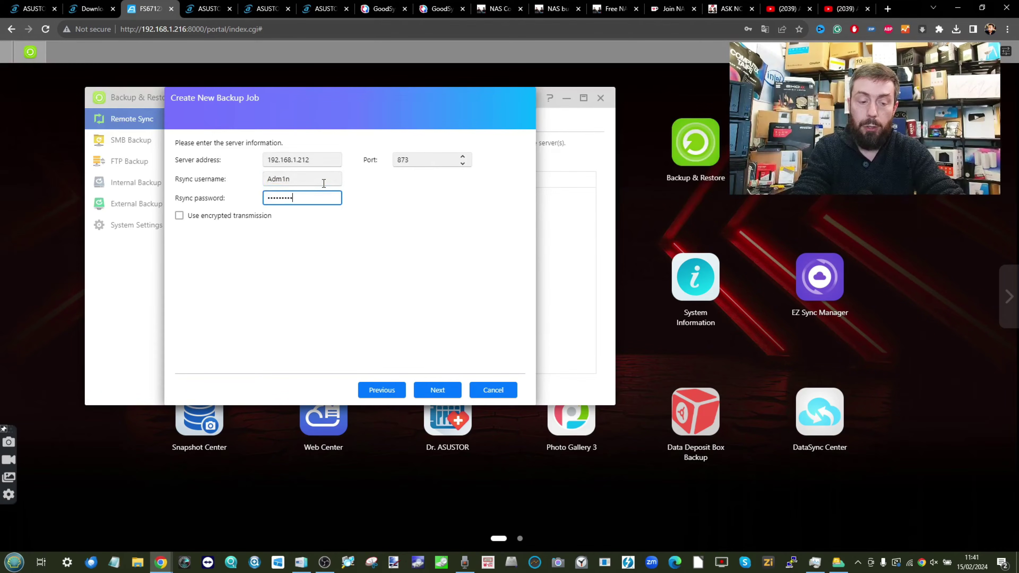
- Switch to the QNAP NAS and examine the storage spaces and services in HBS 3 Hybrid Backup Sync
mouse_move(160, 561)
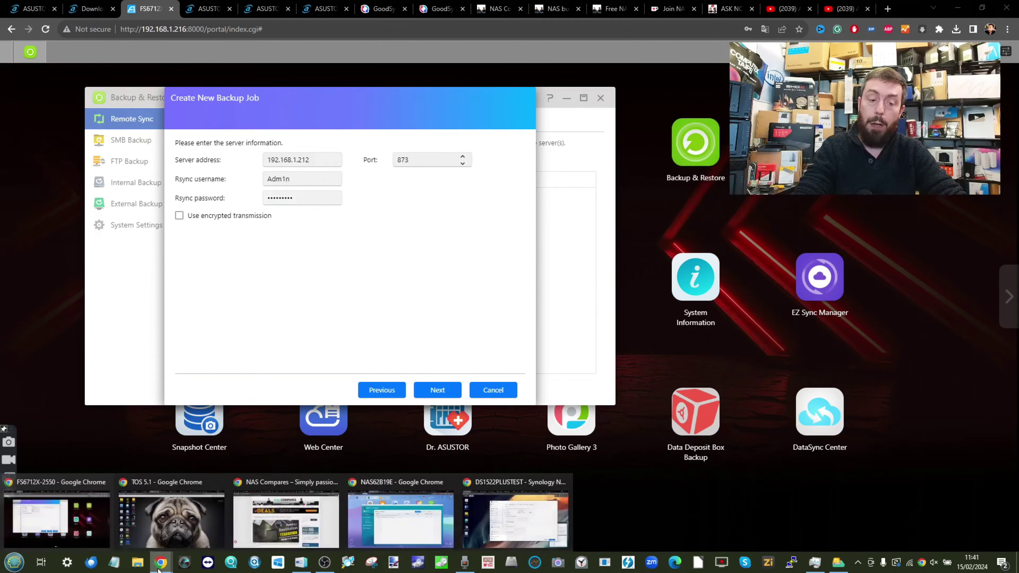
click(381, 504)
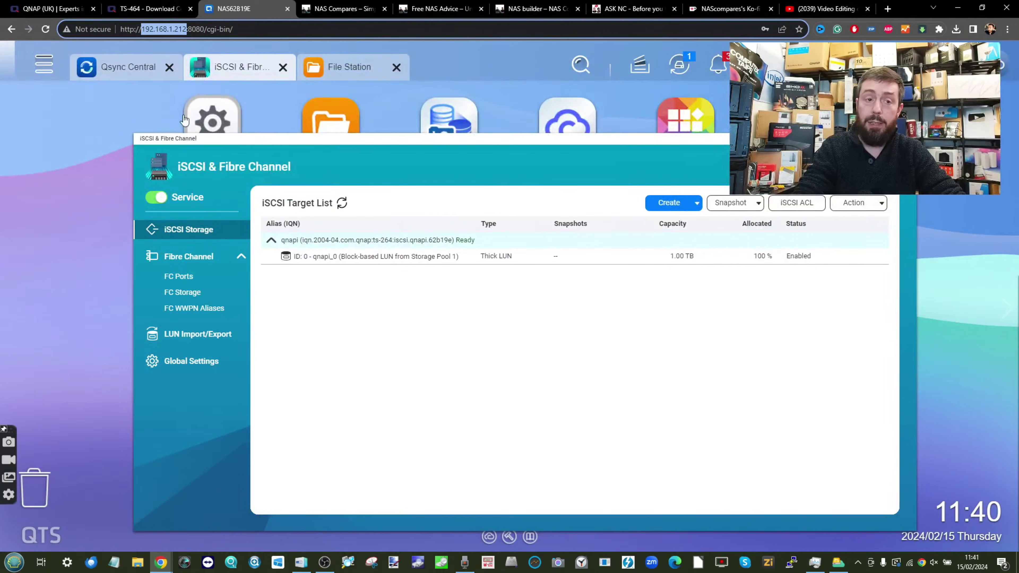
click(44, 65)
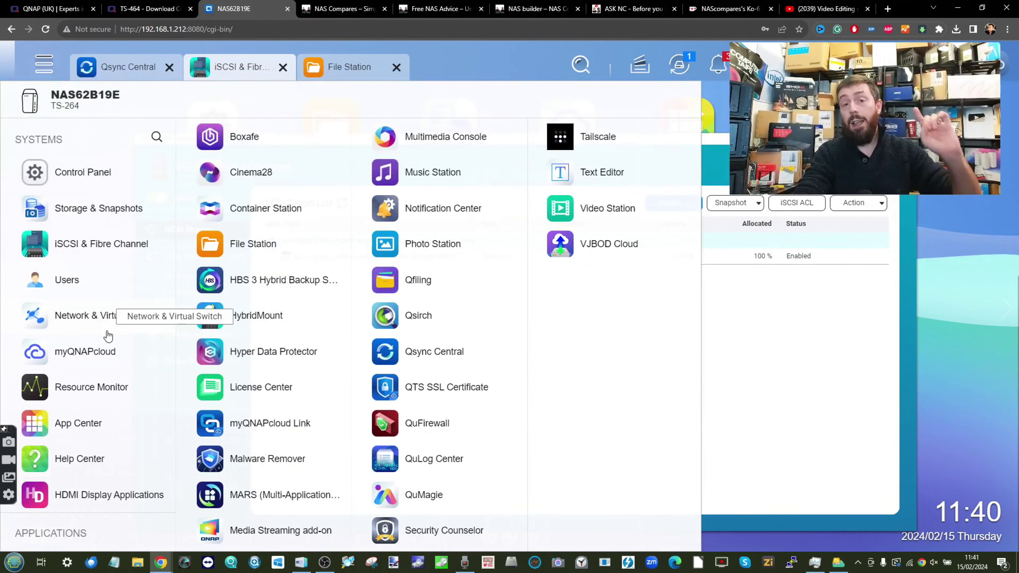
click(273, 280)
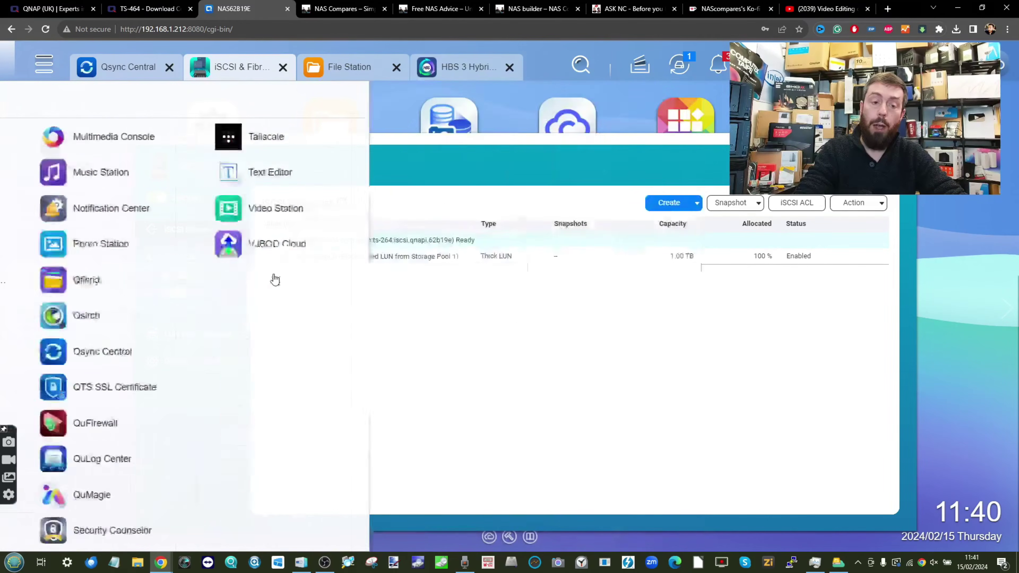
click(181, 308)
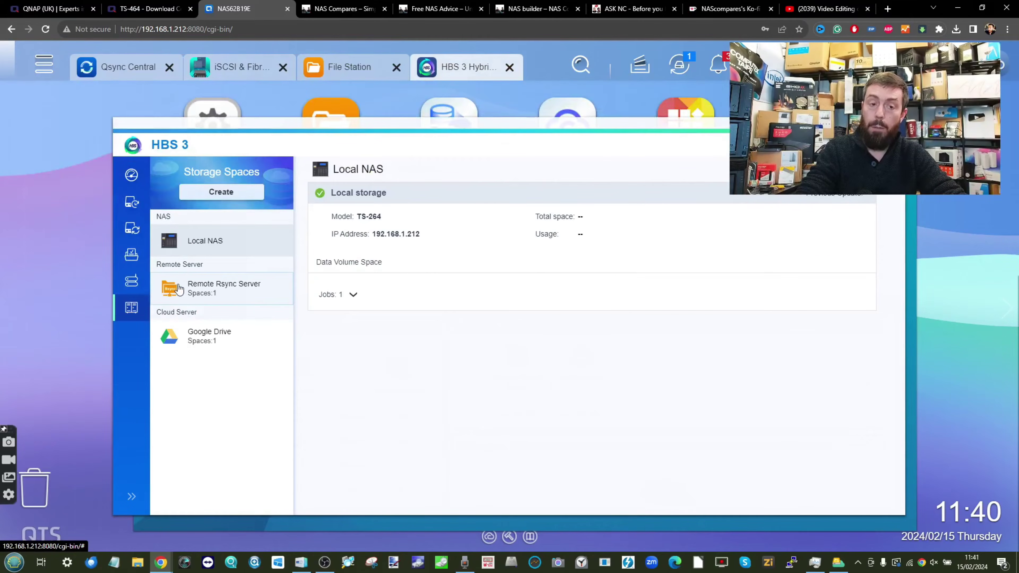
click(132, 281)
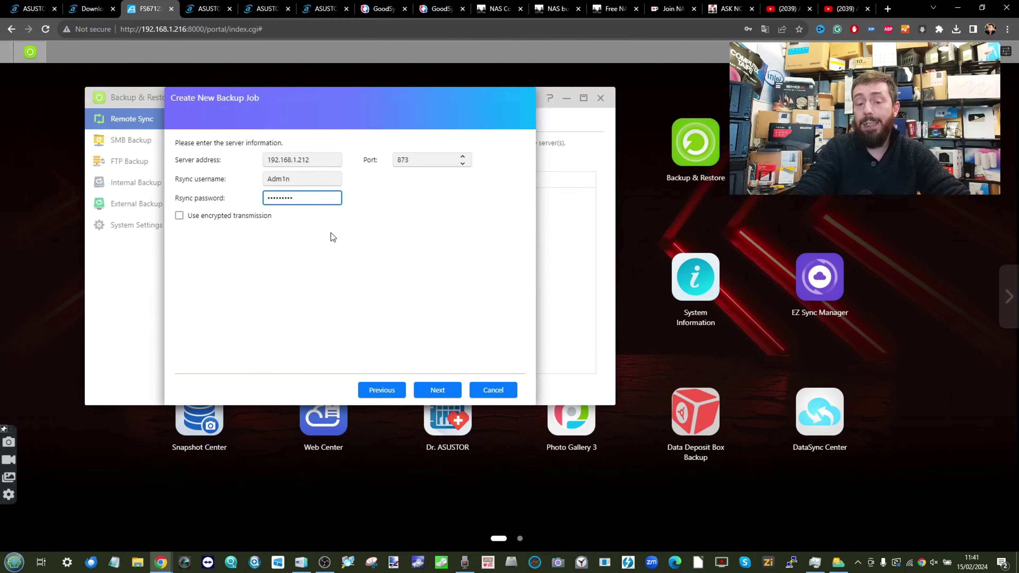
- Submit the server information, dismiss the saved-password warning, and set the backup type to One on one folder backup
click(427, 388)
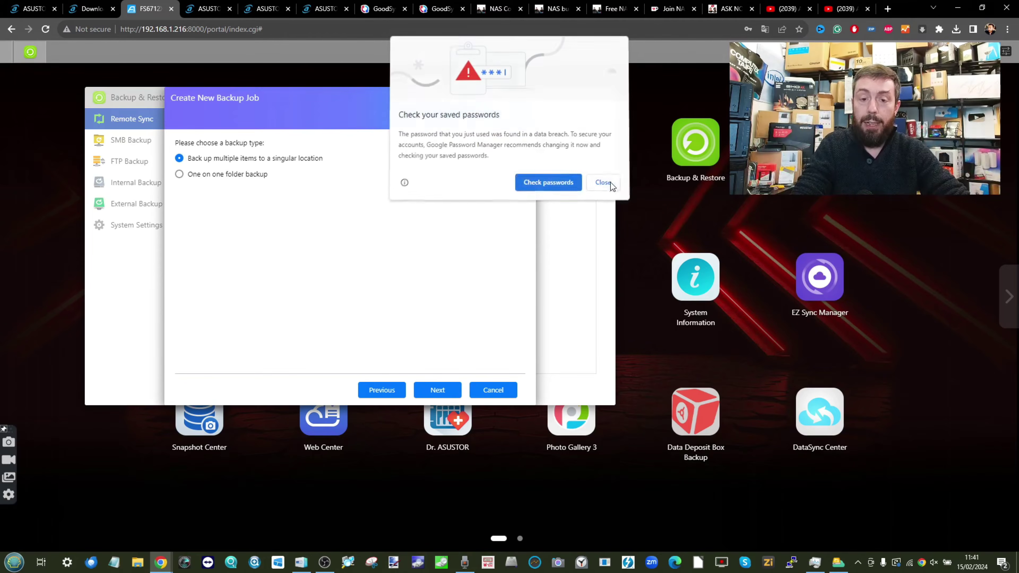
click(602, 183)
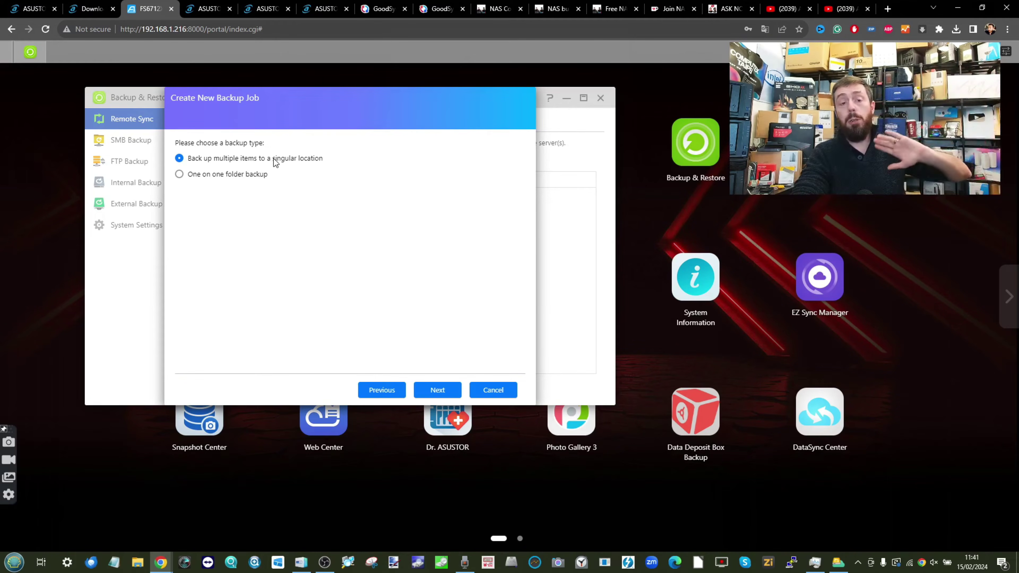
click(246, 176)
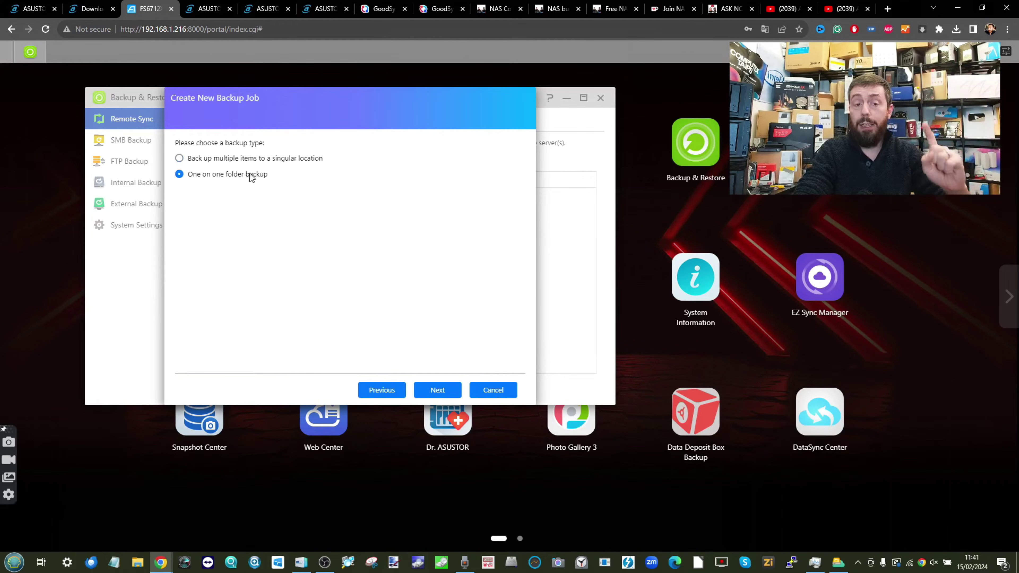
click(443, 385)
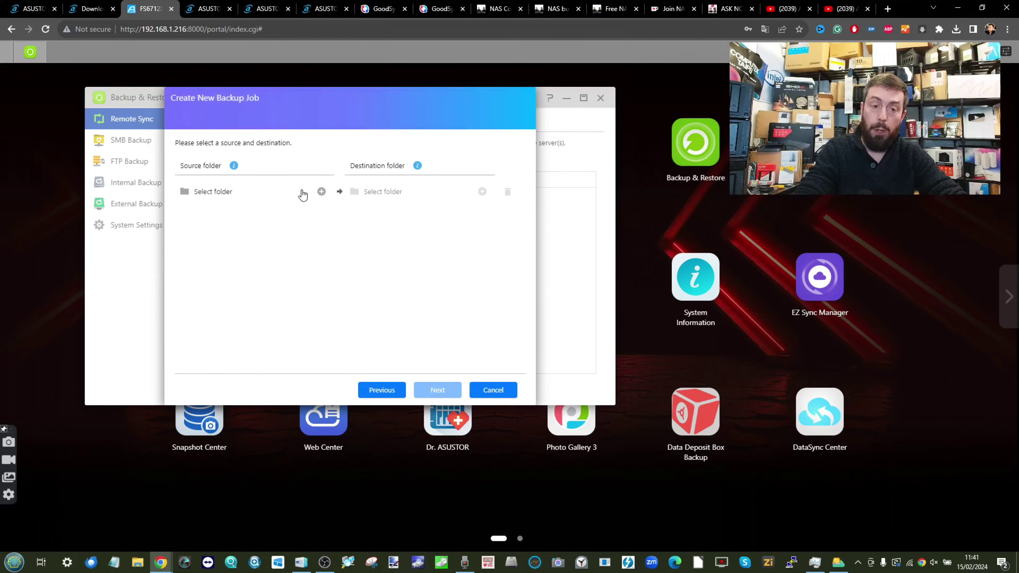
- Set the remote sync job's source folder to Public on this NAS and its destination to Public on the remote server
click(322, 192)
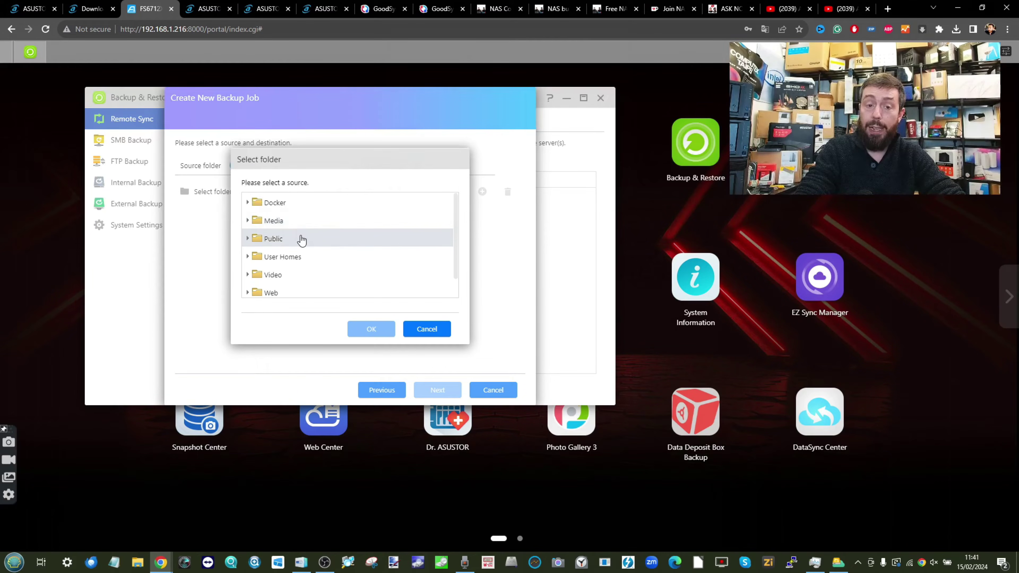
scroll(301, 239, down, 1)
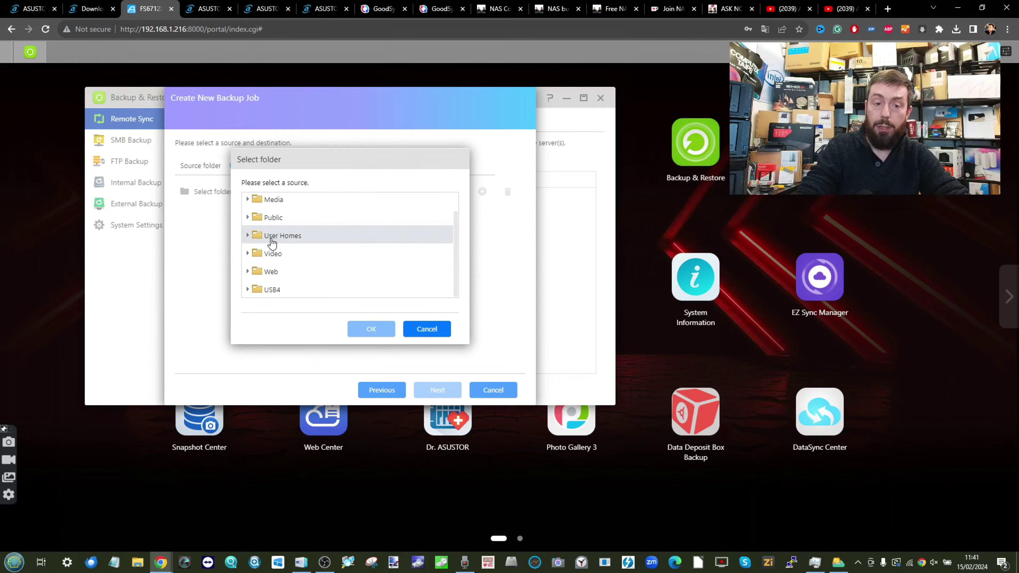
scroll(281, 233, up, 1)
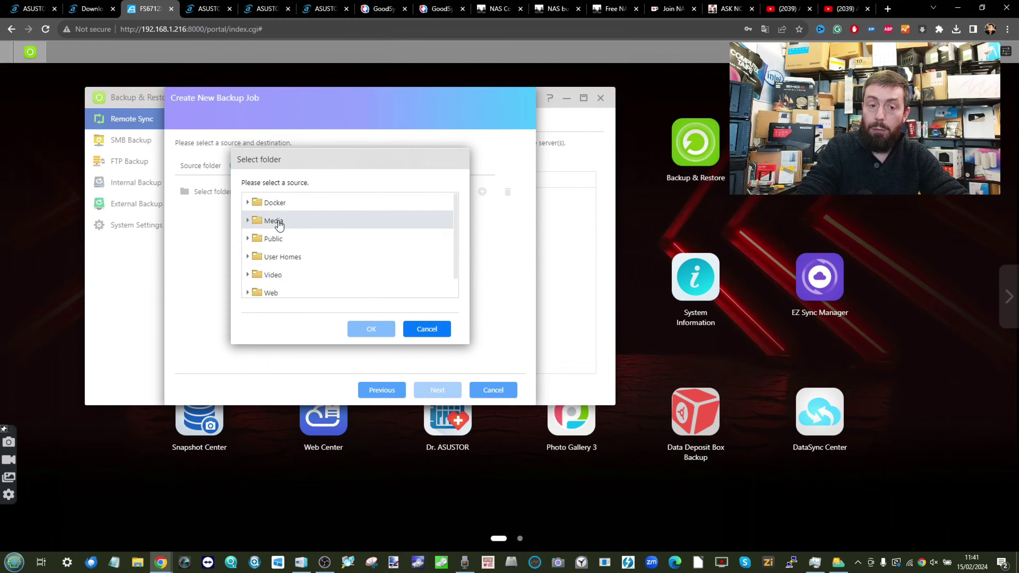
click(271, 239)
click(378, 331)
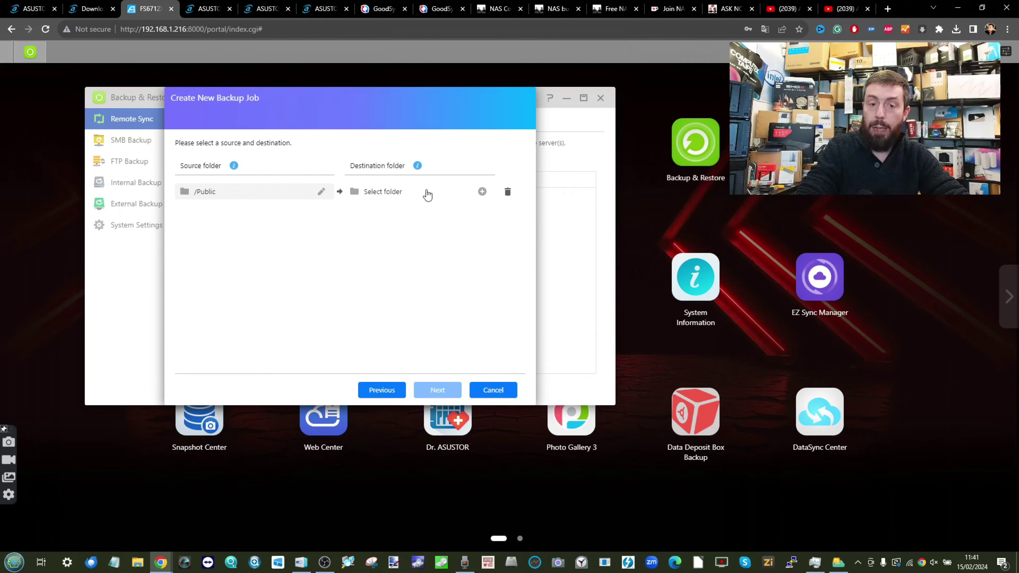
click(482, 192)
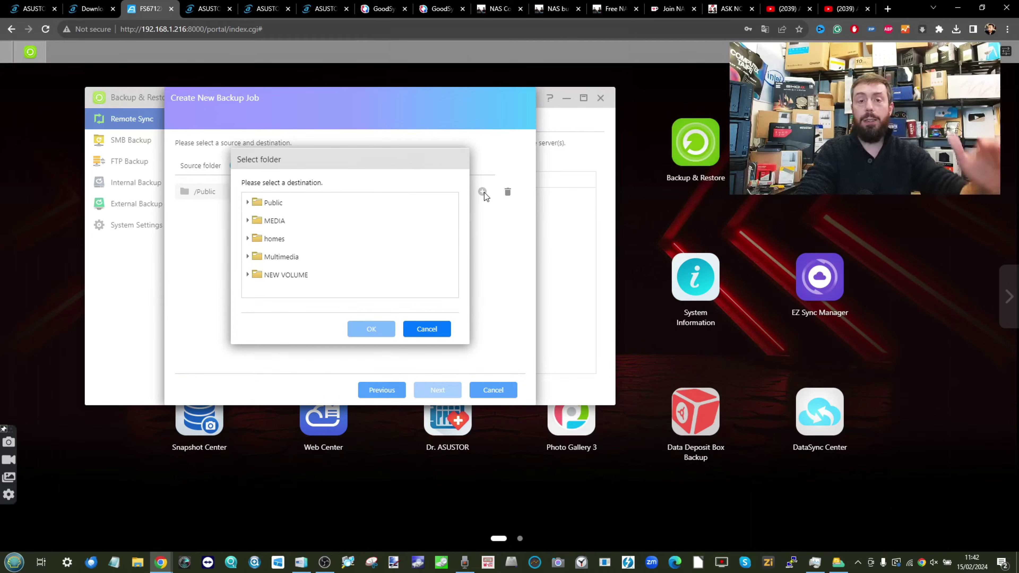
click(273, 202)
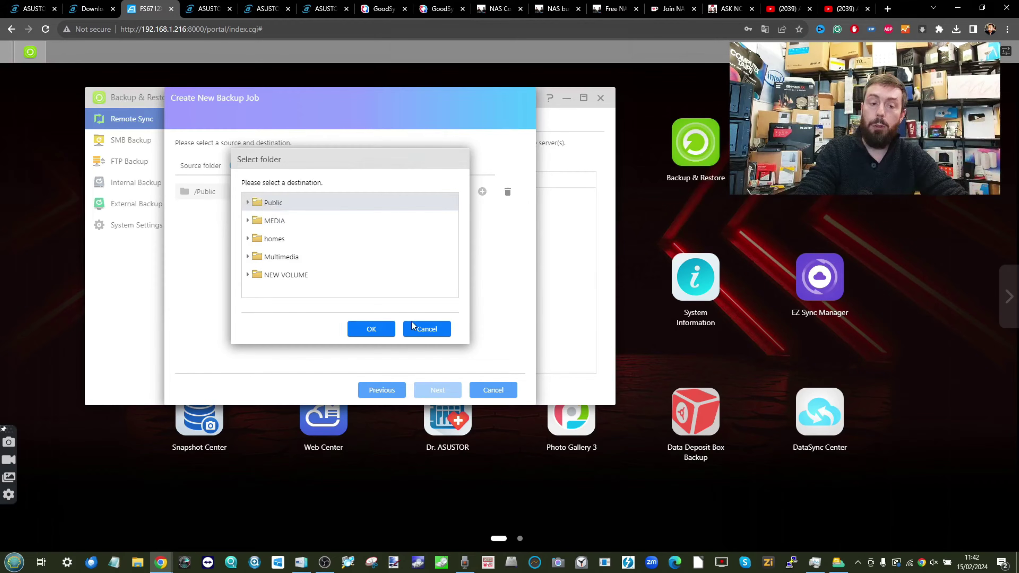
click(378, 329)
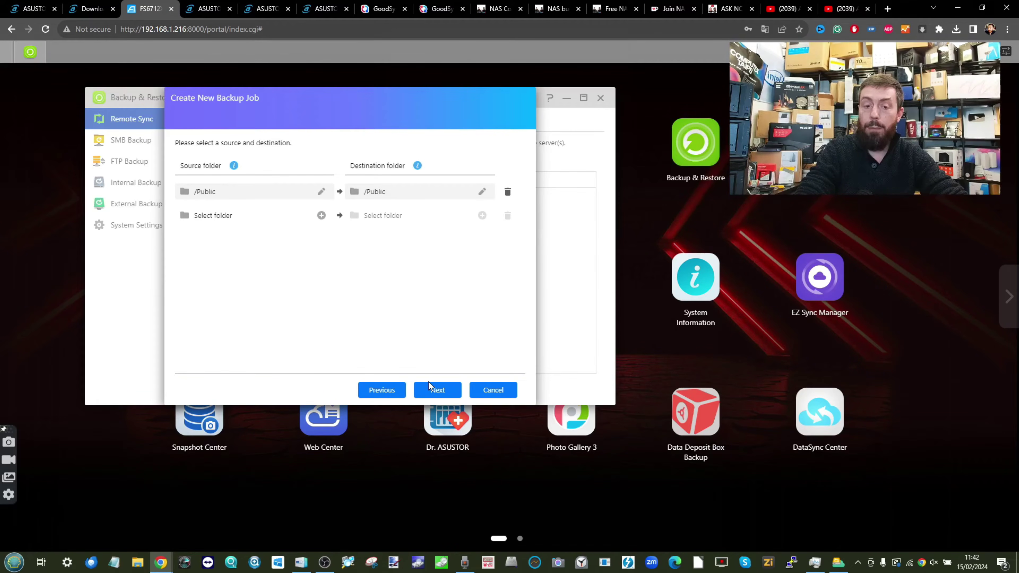
click(431, 388)
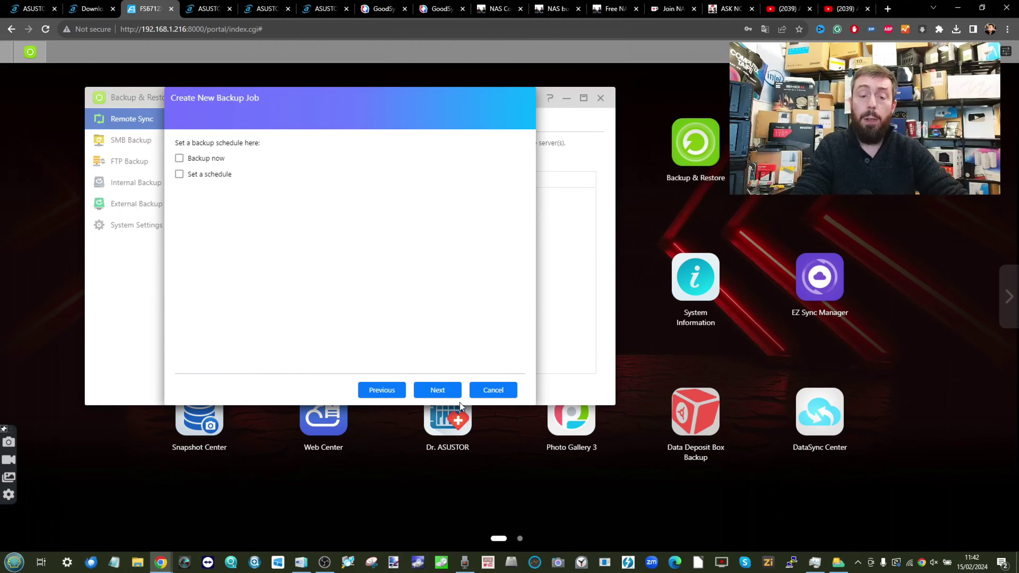
- Leave the rsync job unscheduled, inspect the Mission mode options without applying them, and finish creating the job with the default settings
click(424, 391)
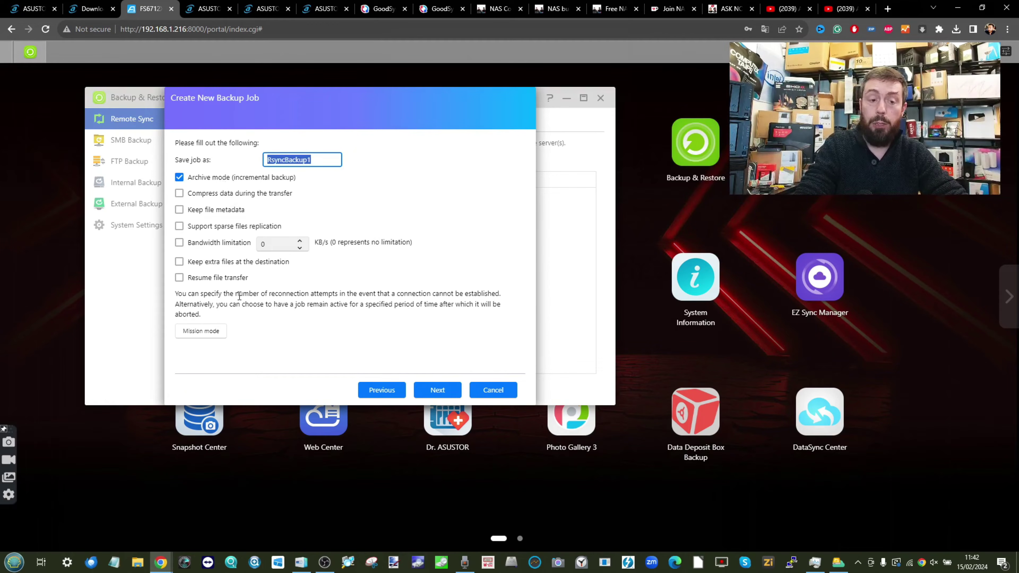
click(201, 331)
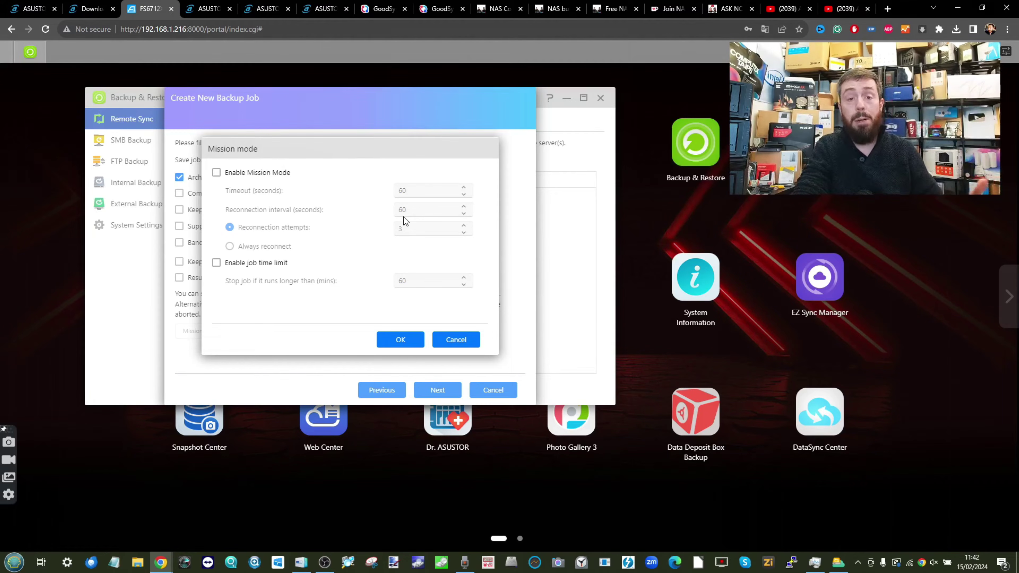
click(456, 340)
click(456, 392)
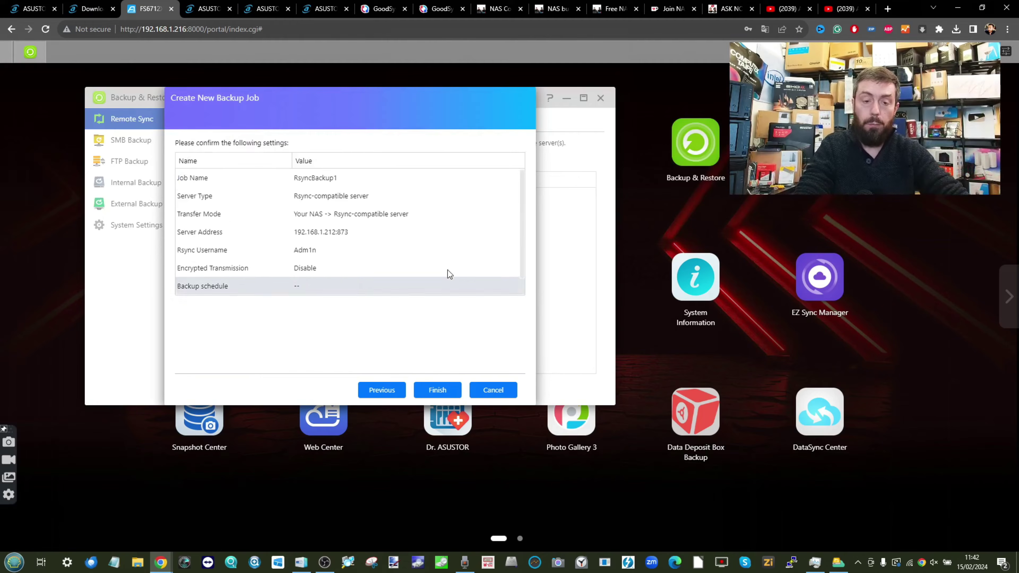
click(428, 391)
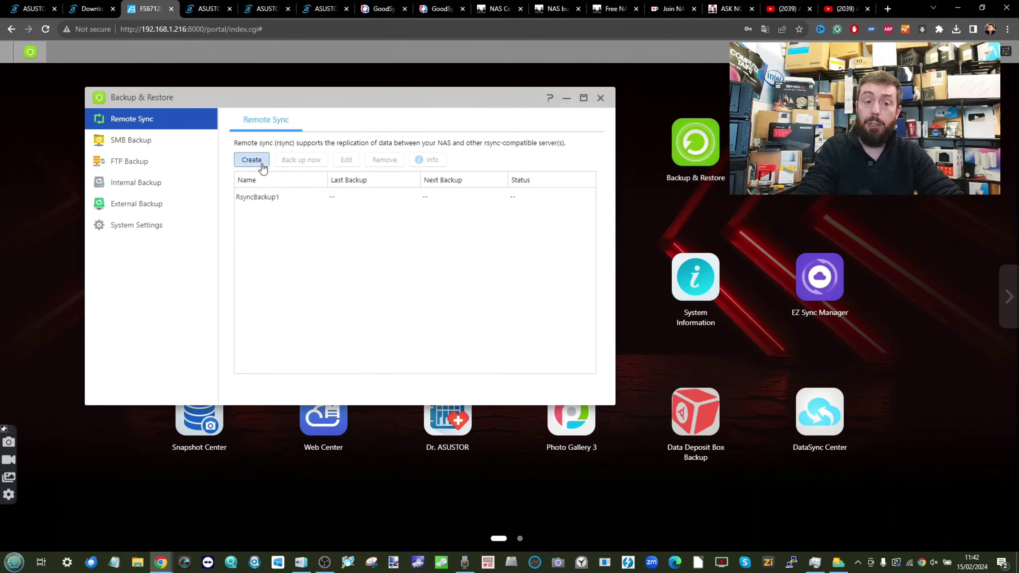
- Preview the Another ASUSTOR NAS -> Your NAS transfer mode in a new job, cancel it, and remove the RsyncBackup1 job
click(253, 160)
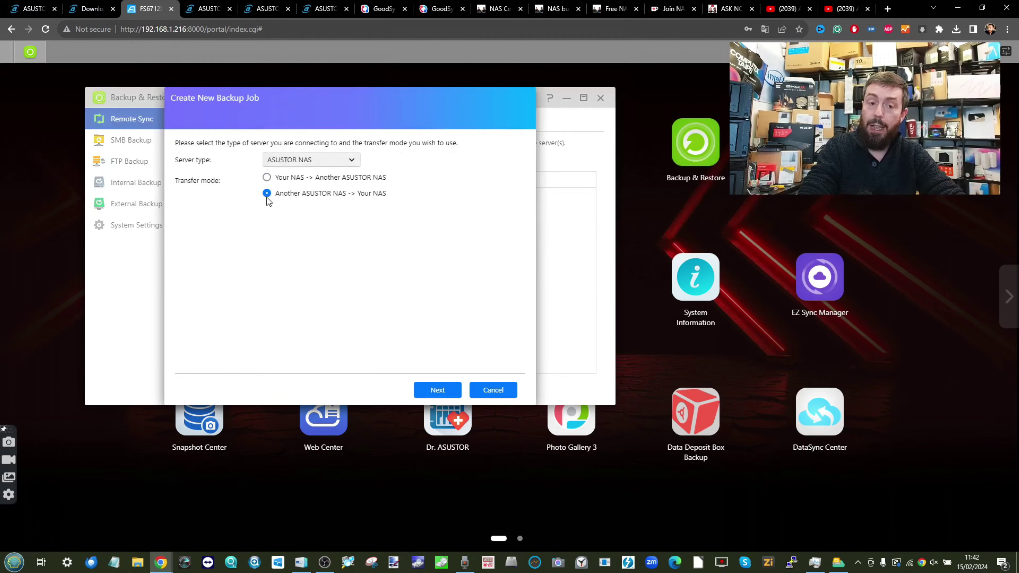
click(495, 385)
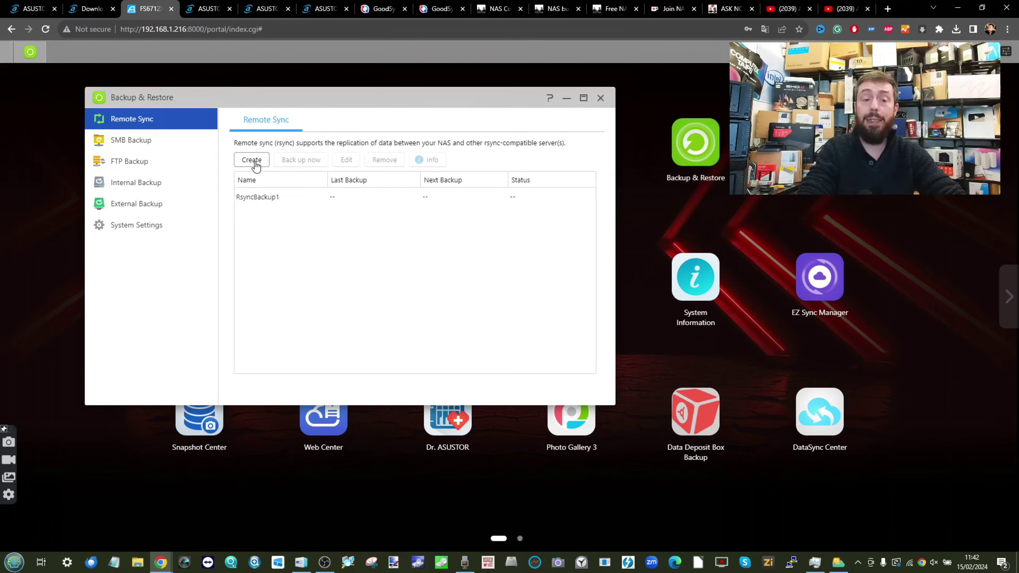
right_click(257, 196)
click(384, 162)
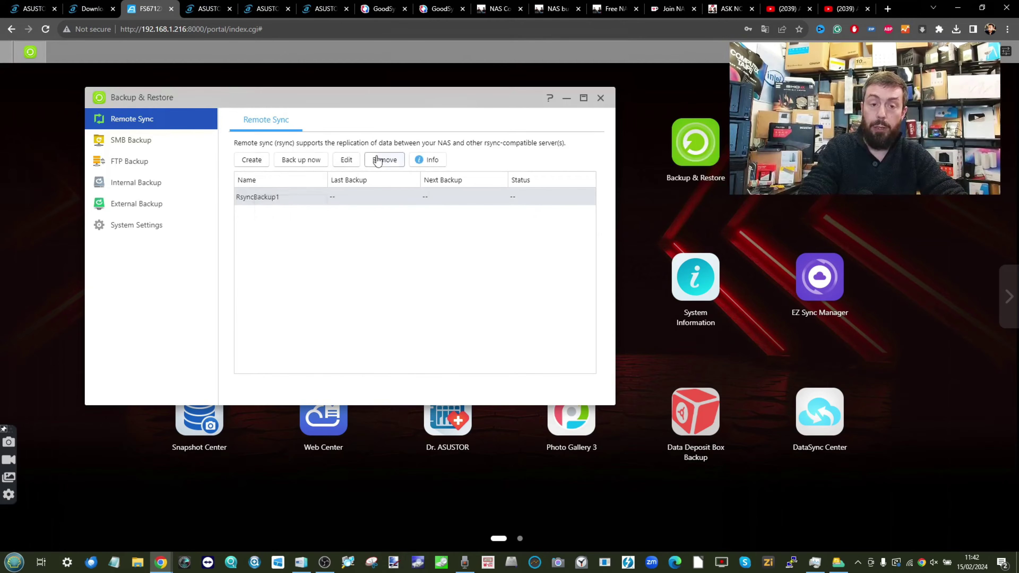
click(375, 287)
- Look at the SMB Backup section and start an internal backup job of type One on one folder backup
click(145, 140)
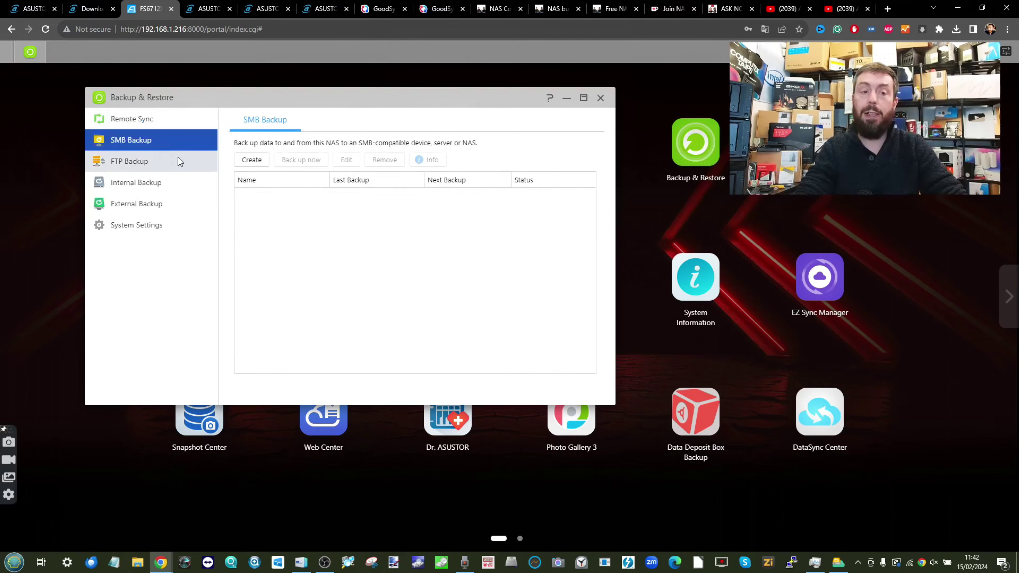
click(159, 185)
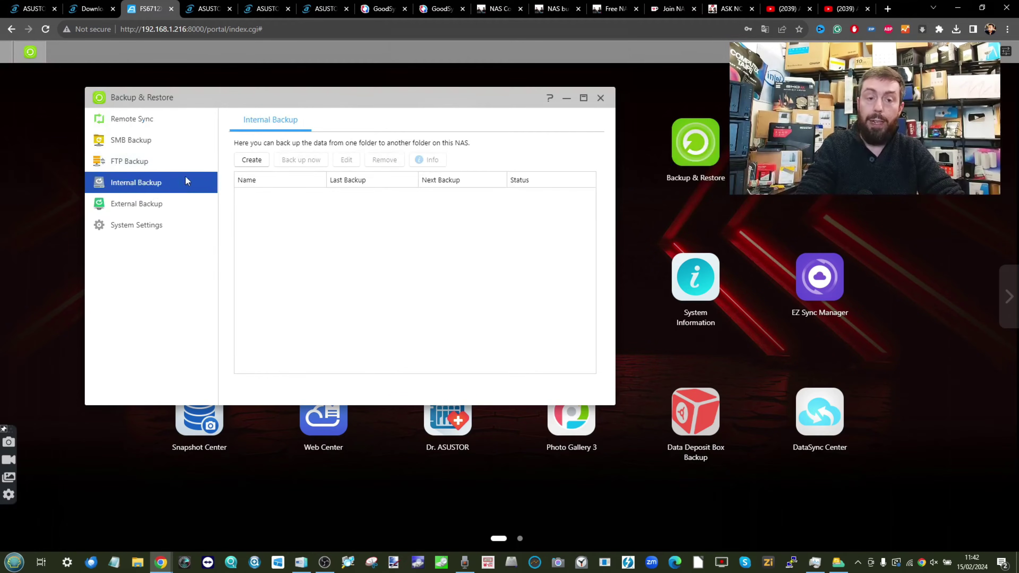
click(256, 162)
click(276, 172)
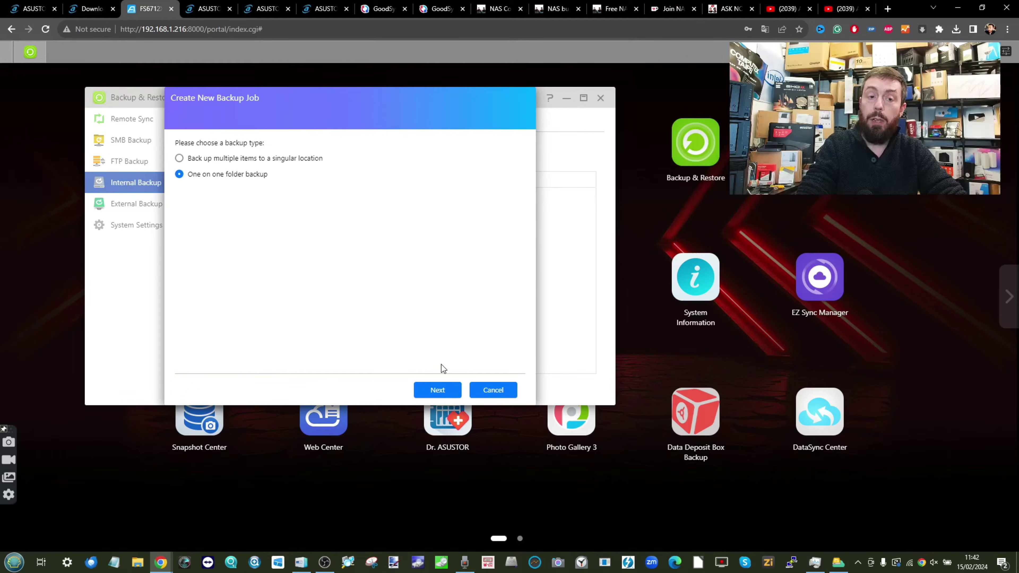
click(437, 389)
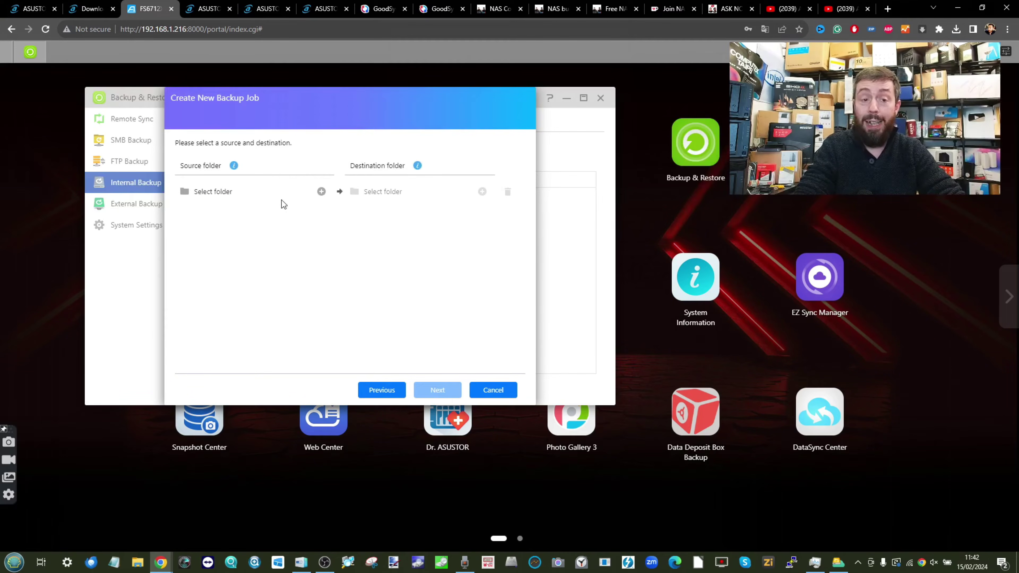
- Pair the Web source folder with the Docker destination folder in the internal backup job, and cancel the job
click(321, 192)
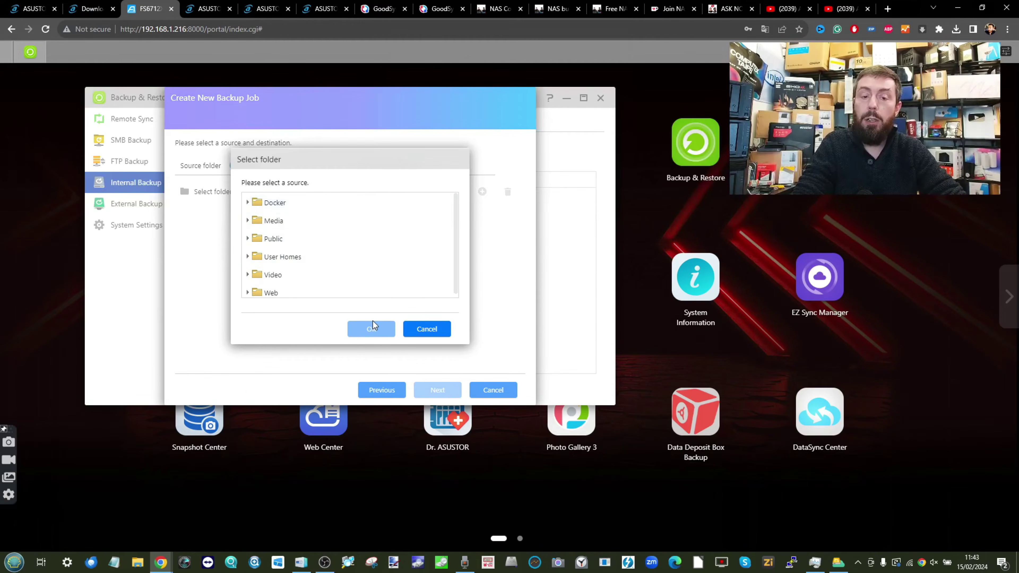
click(265, 292)
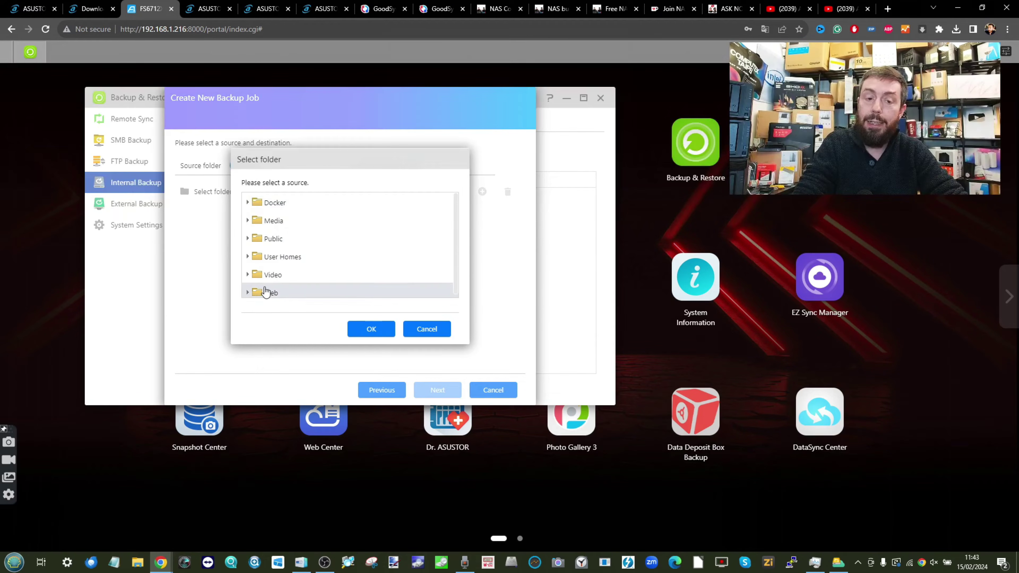
click(371, 329)
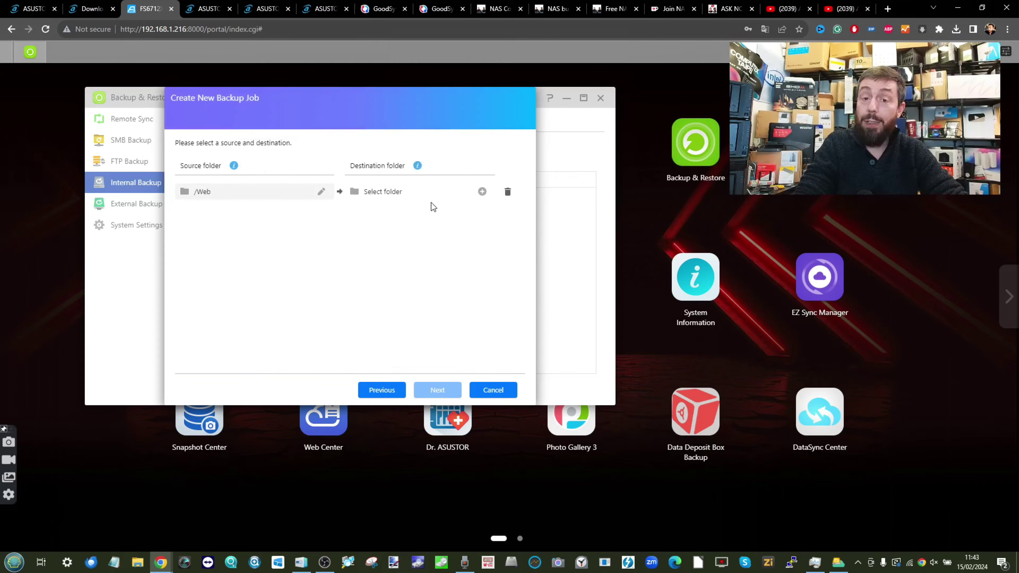
click(482, 192)
click(315, 212)
click(373, 341)
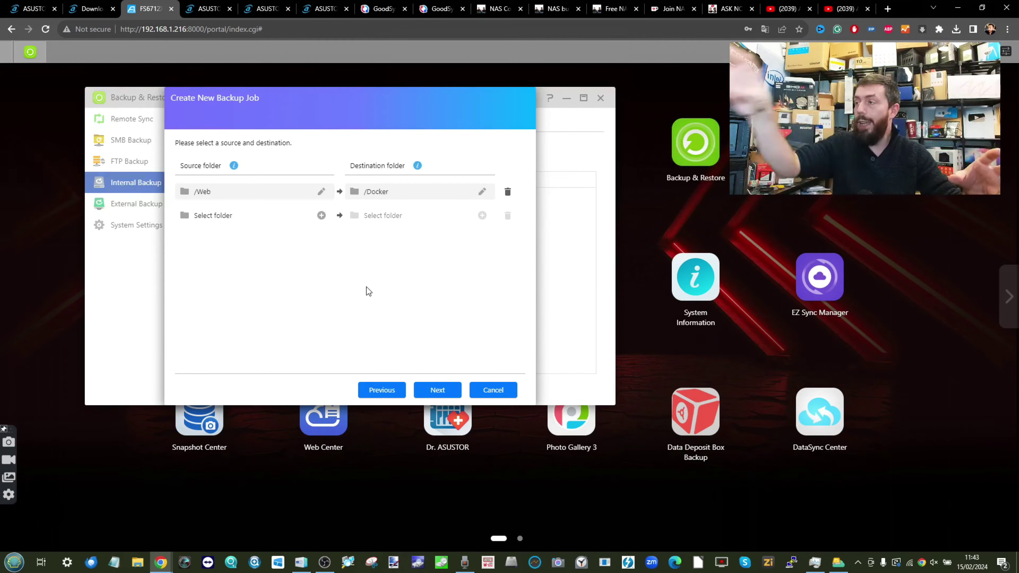
click(493, 390)
- Start an external backup job with the transfer mode Your NAS -> External device, using the USB4 device
click(193, 202)
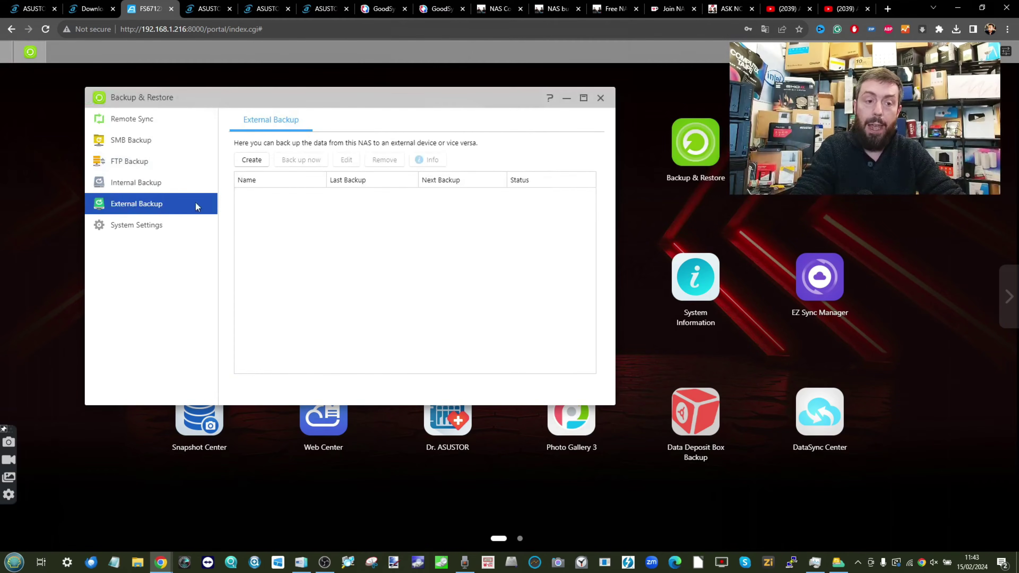
click(246, 160)
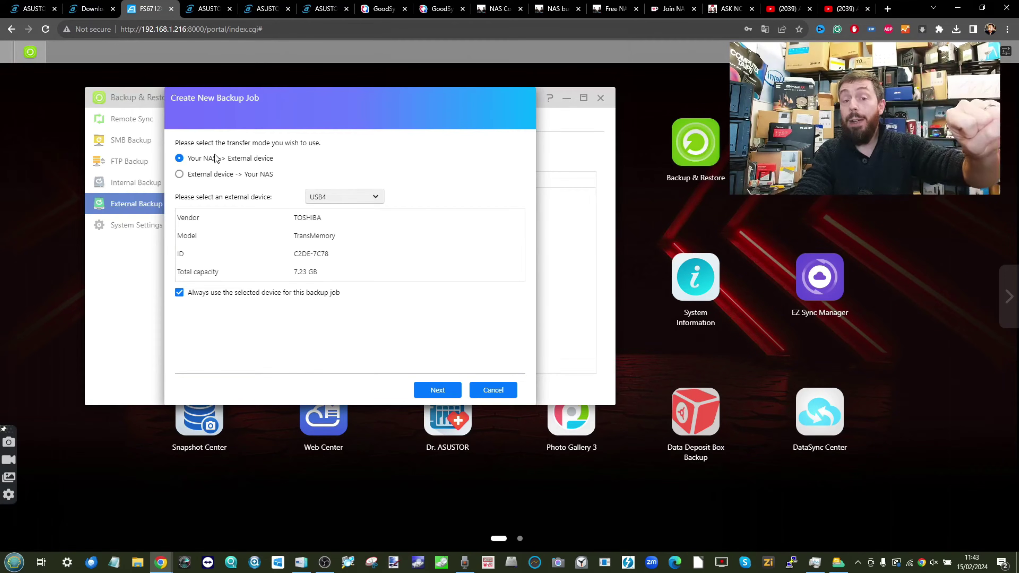
click(341, 197)
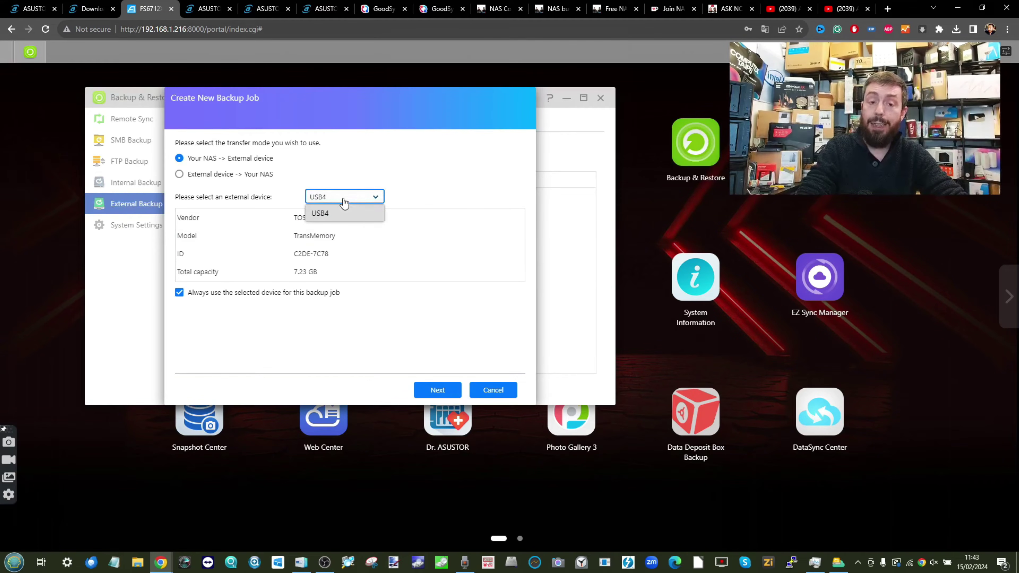
click(361, 333)
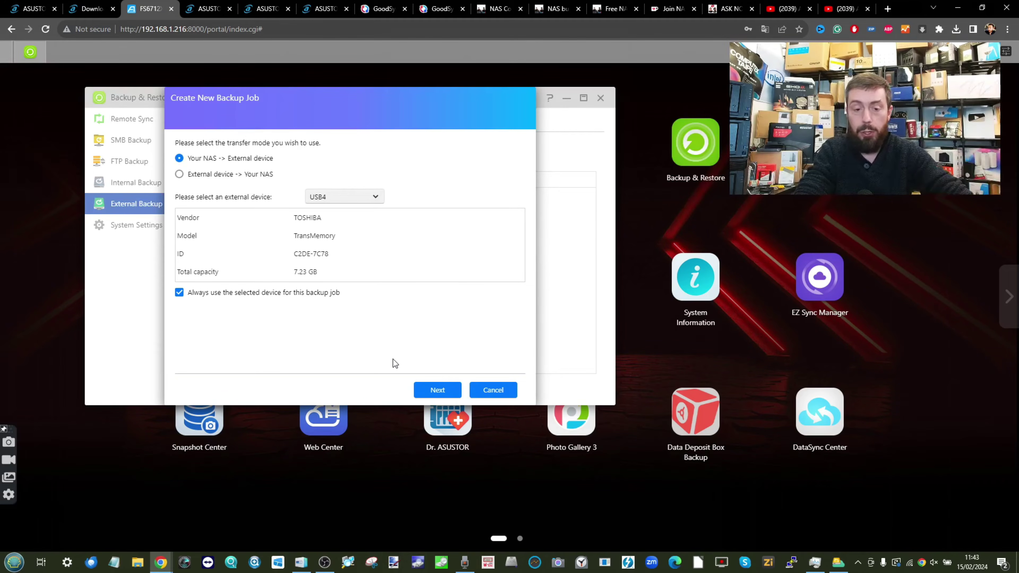
click(437, 390)
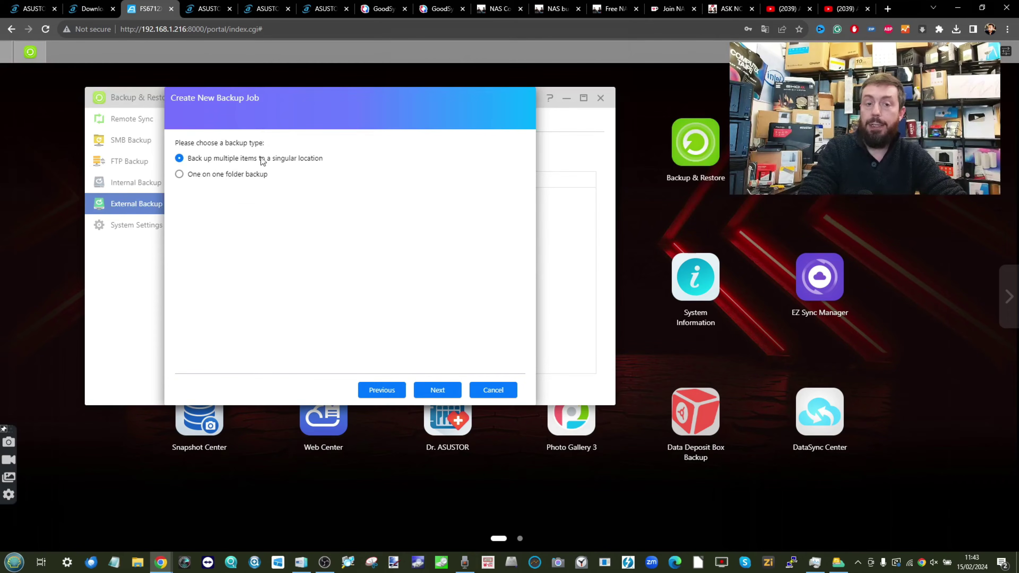
- Set the external backup job's backup type to One on one folder backup
click(442, 389)
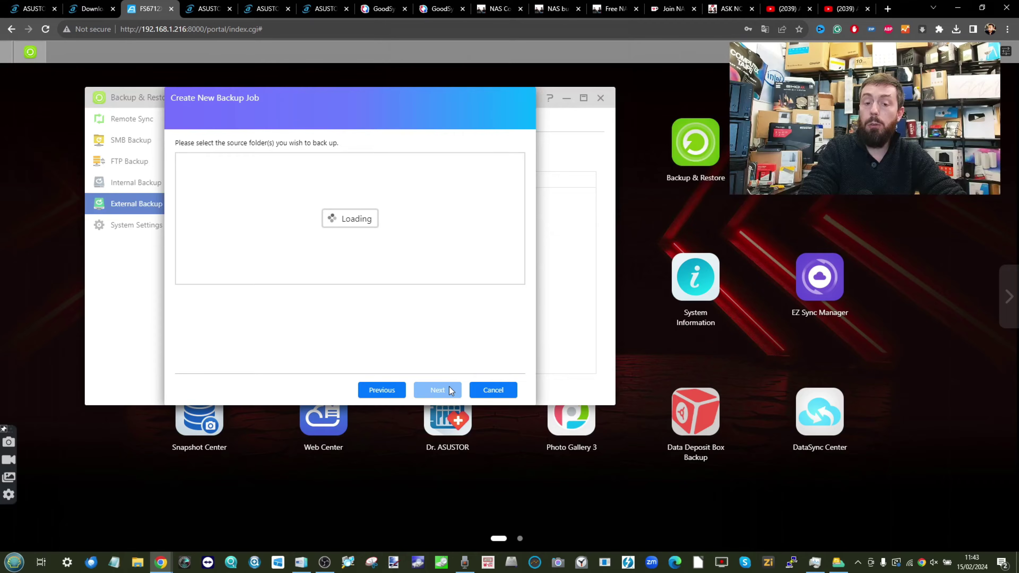
click(371, 390)
click(231, 174)
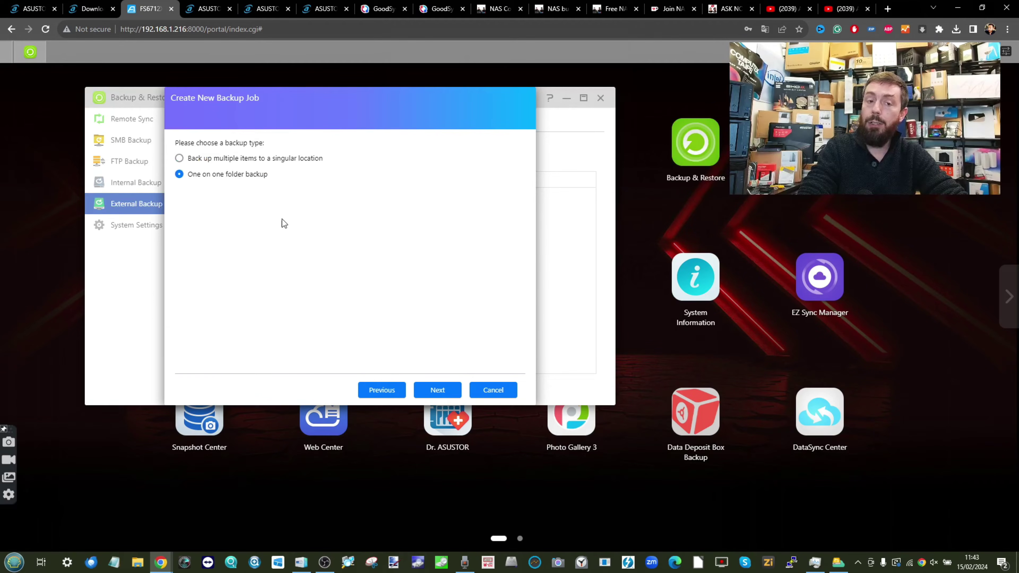
click(437, 390)
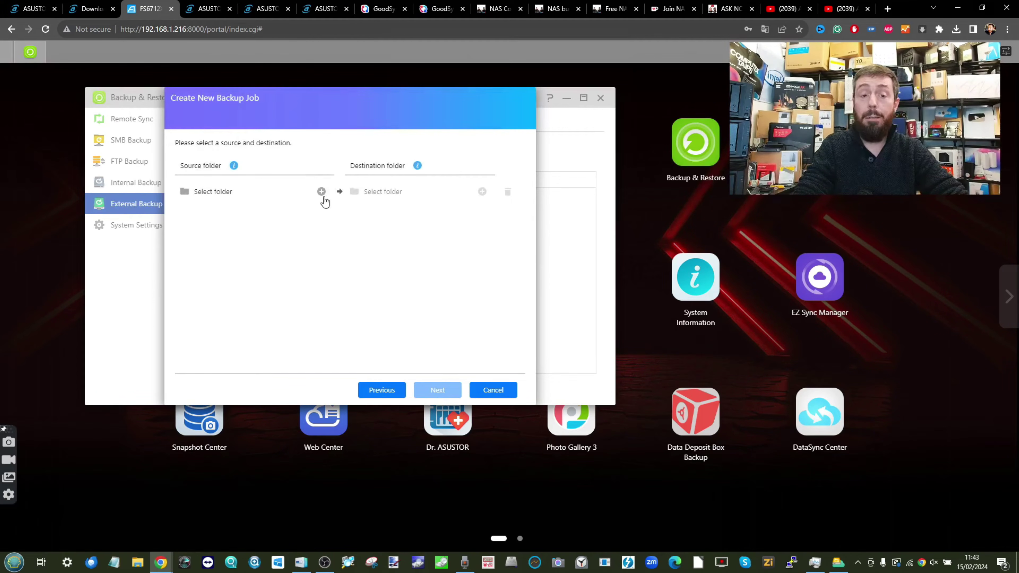
- Set the external backup job's source folder to Public and its destination to USB4, and continue to the schedule options
click(321, 191)
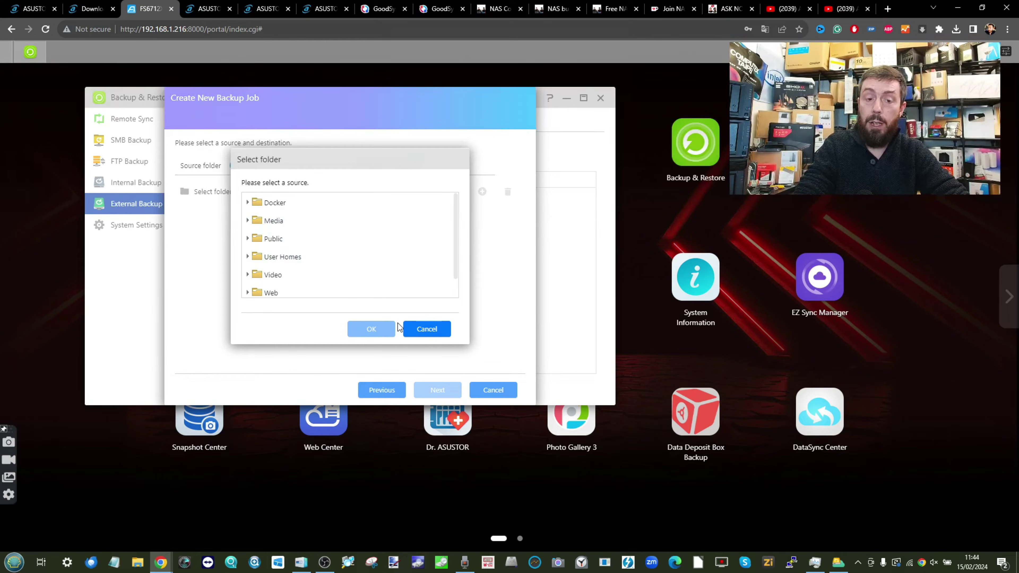
click(277, 243)
click(371, 329)
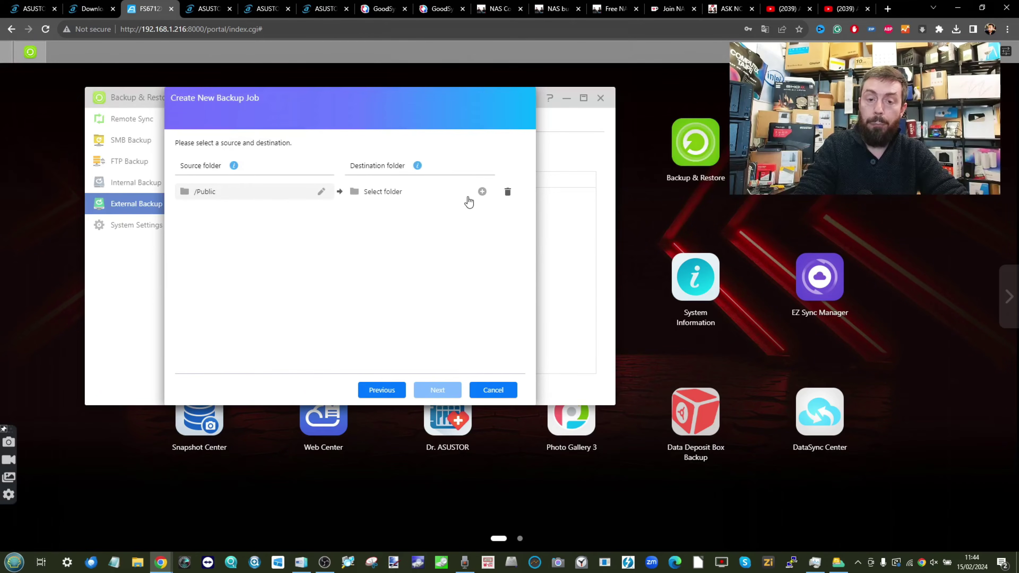
click(483, 191)
click(286, 211)
double_click(305, 209)
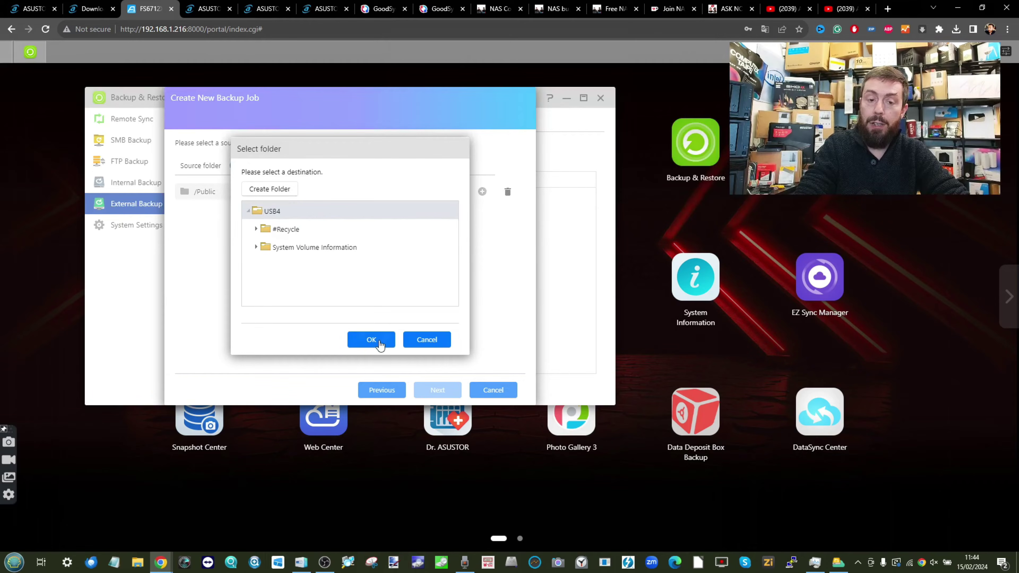
click(381, 342)
click(447, 395)
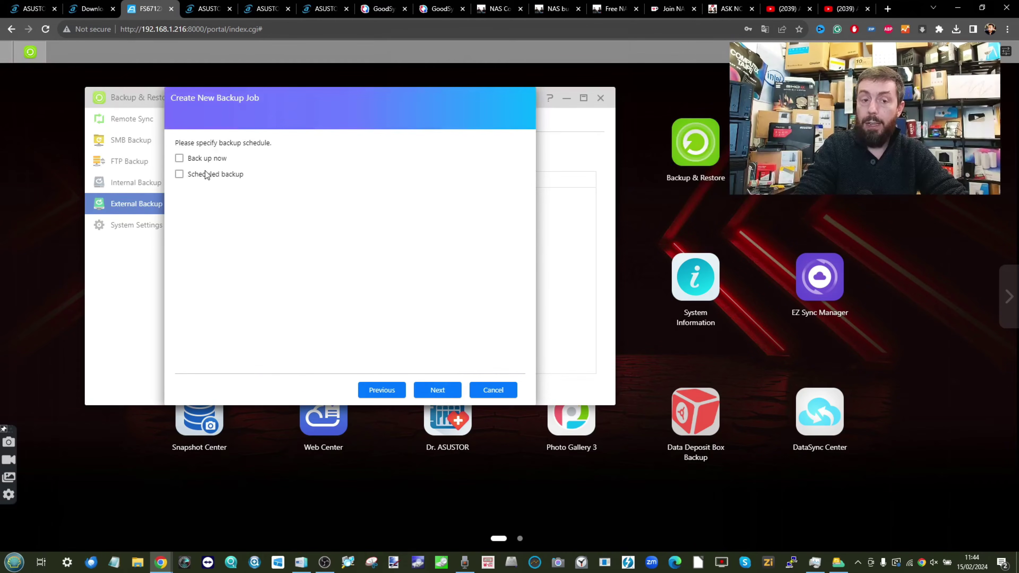
- Finish the external backup job without a schedule, with Archive mode (incremental backup) enabled, and open the backup System Settings
click(437, 392)
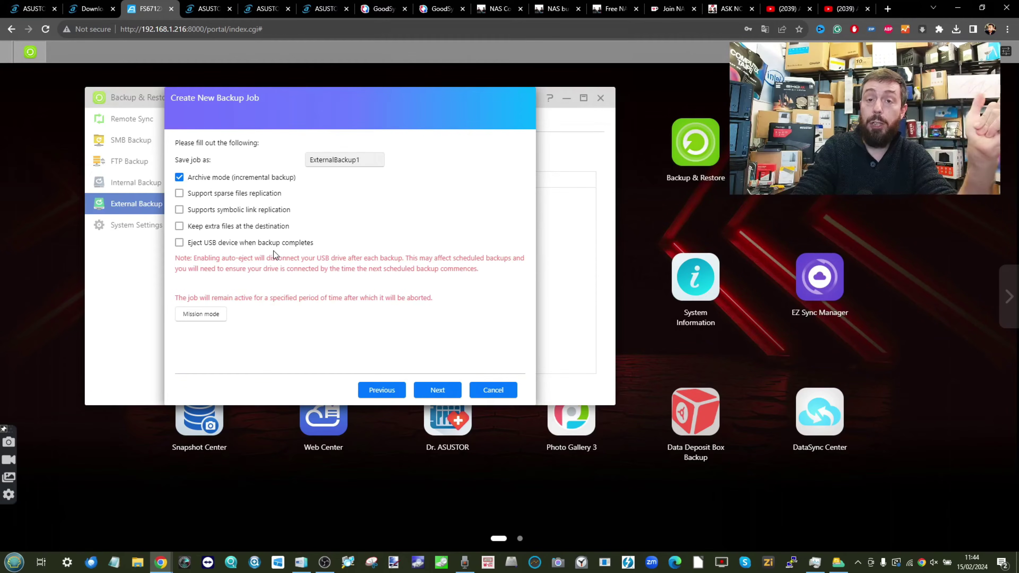
click(438, 390)
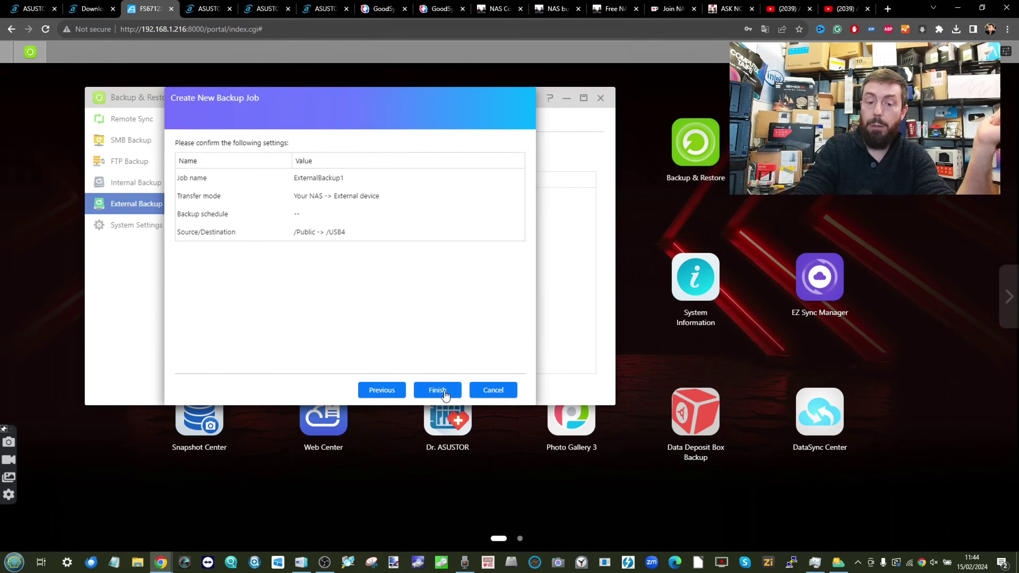
click(437, 390)
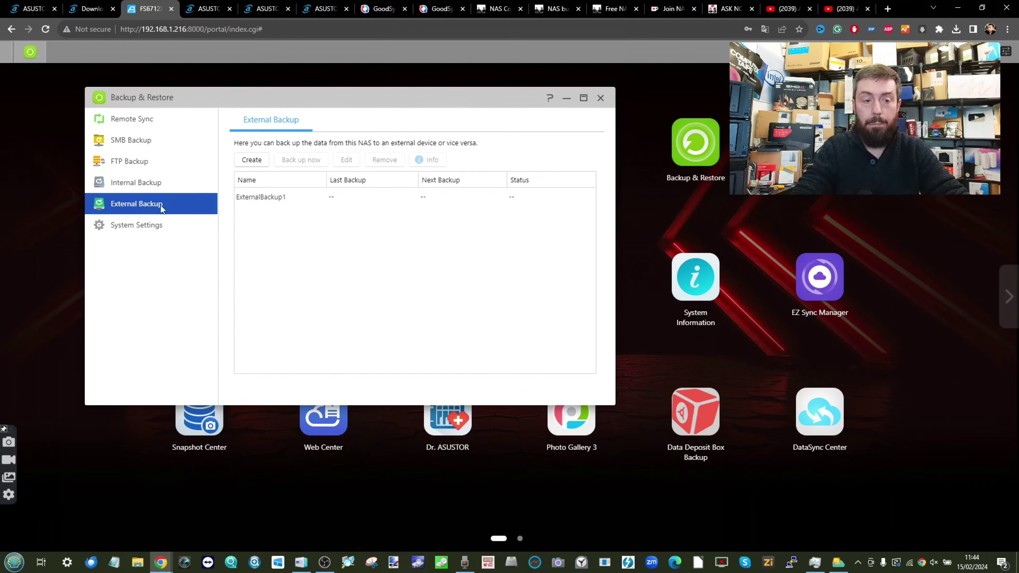
click(136, 224)
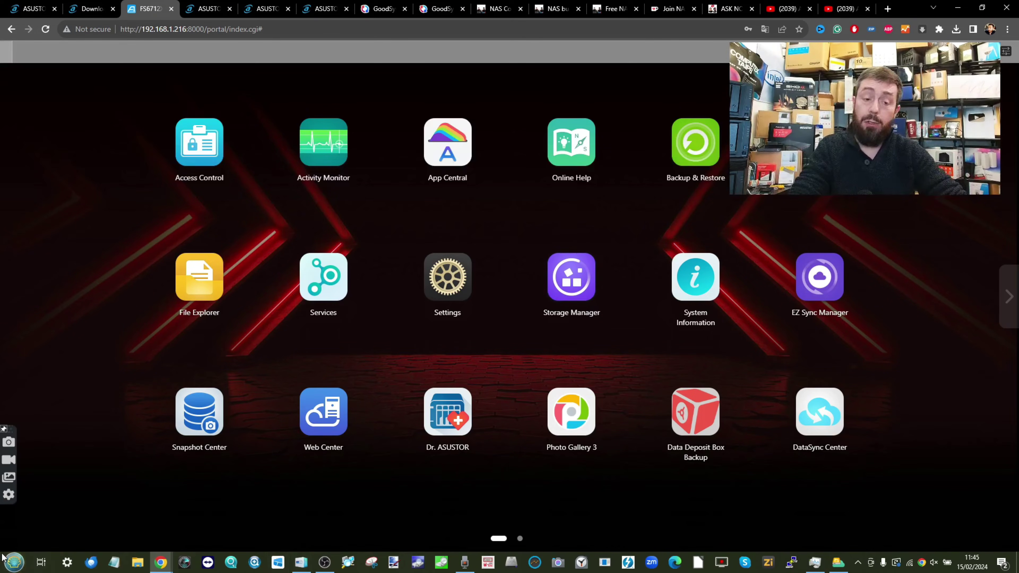
- Switch to Windows File Explorer and examine the local disk and mapped network locations under This PC
key(super+e)
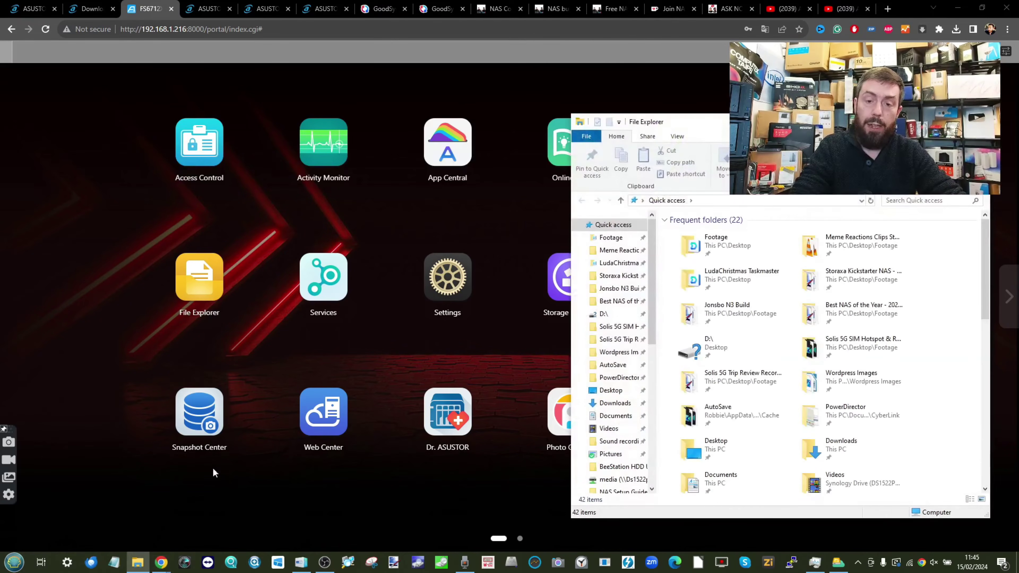
scroll(618, 381, down, 10)
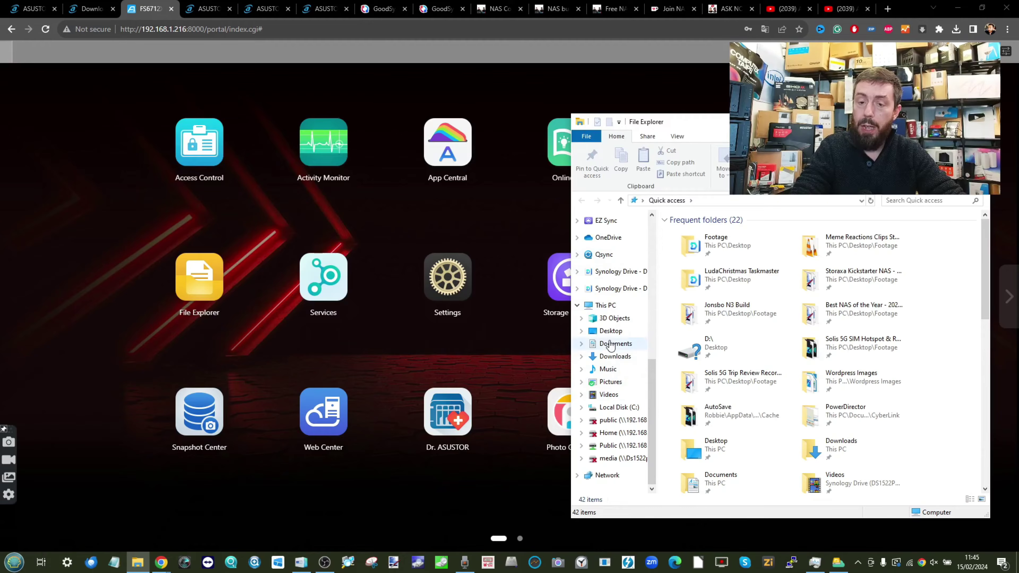
click(606, 306)
drag(718, 125, 248, 127)
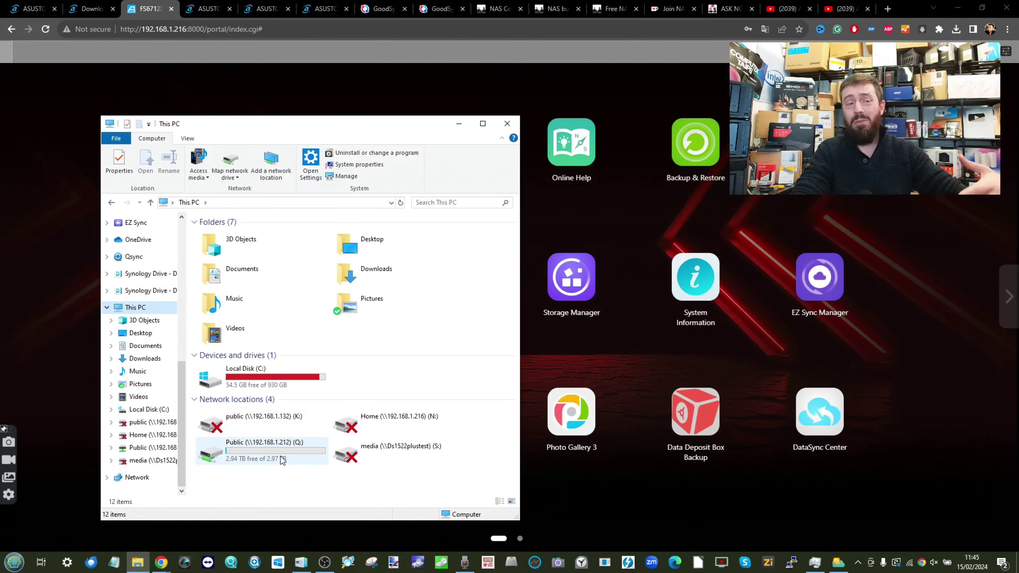
mouse_move(282, 459)
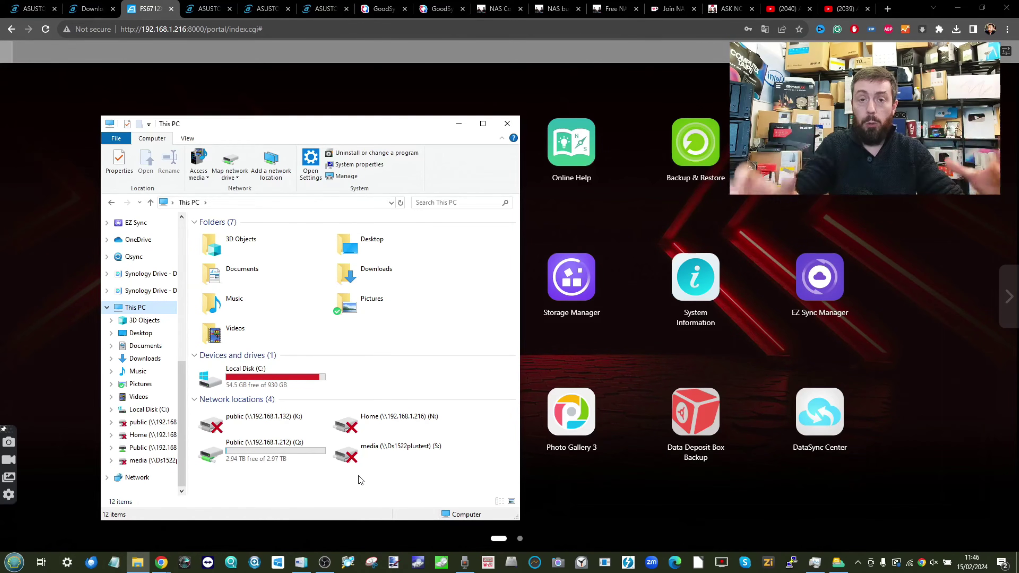
click(276, 379)
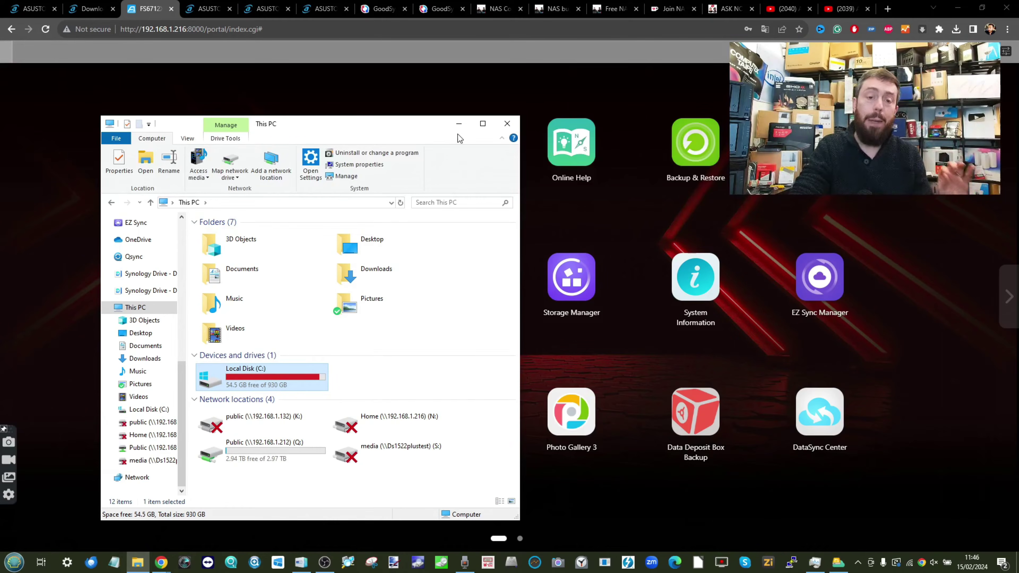
click(460, 123)
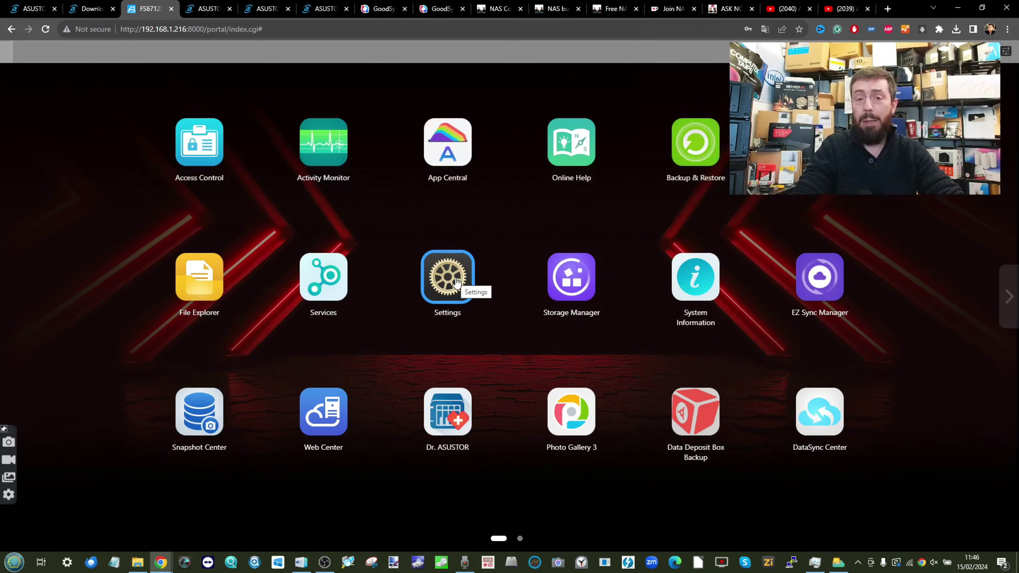
- Start a new iSCSI device in Storage Manager as an iSCSI target with one LUN
click(571, 279)
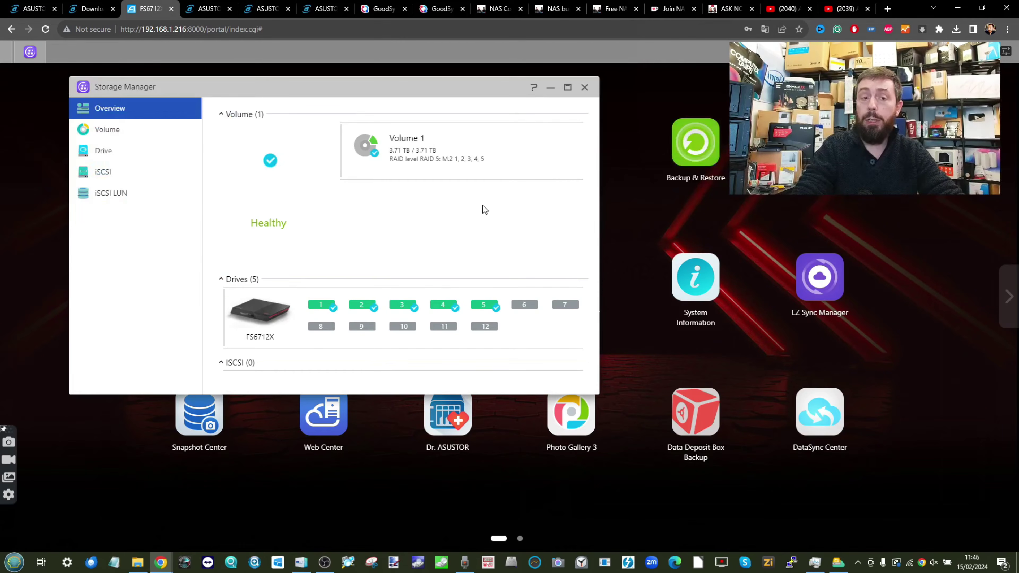
click(98, 172)
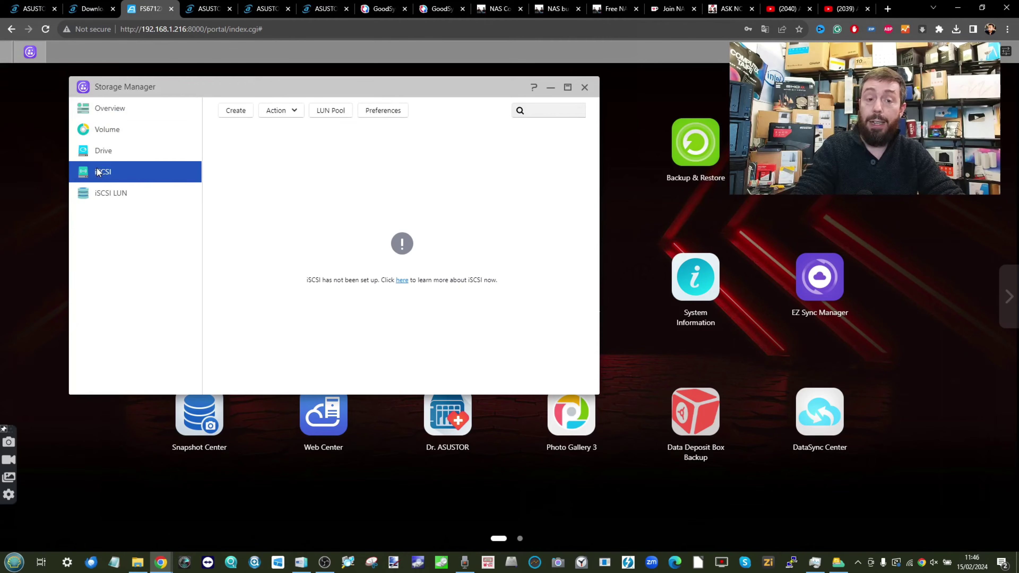
click(241, 112)
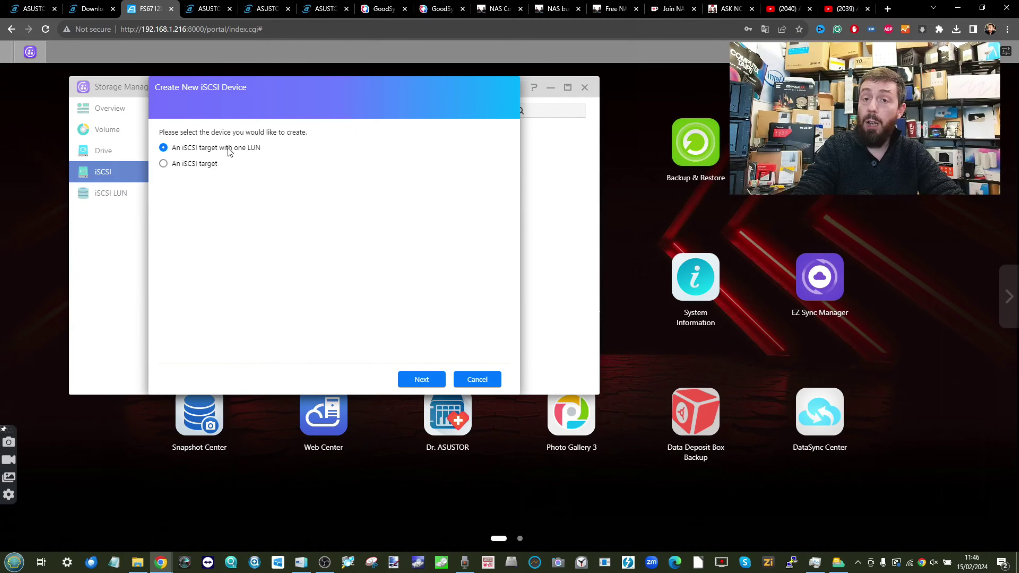
click(421, 380)
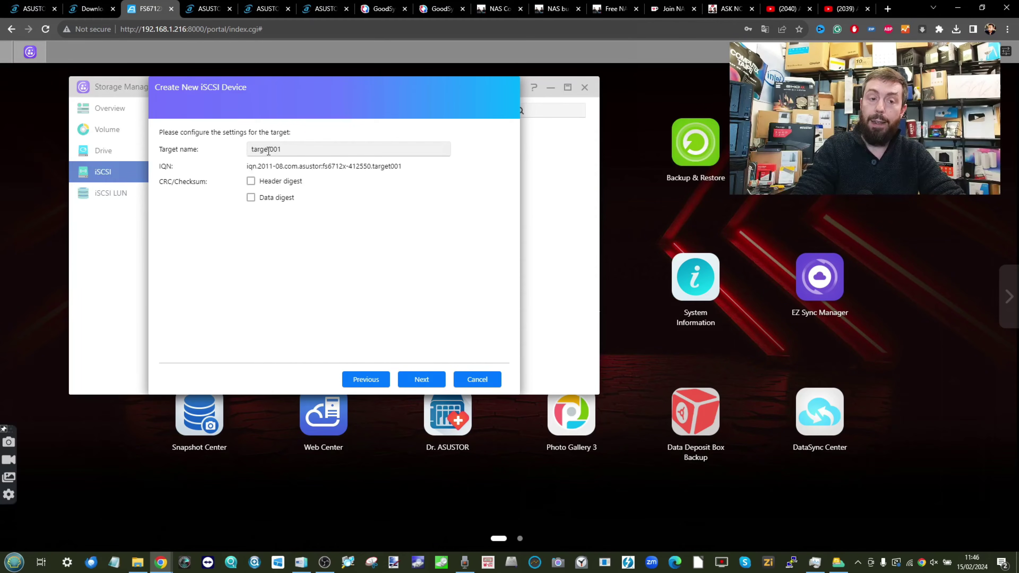
- Name the iSCSI target target001asus and continue with no CHAP authentication required
click(288, 149)
text(asus)
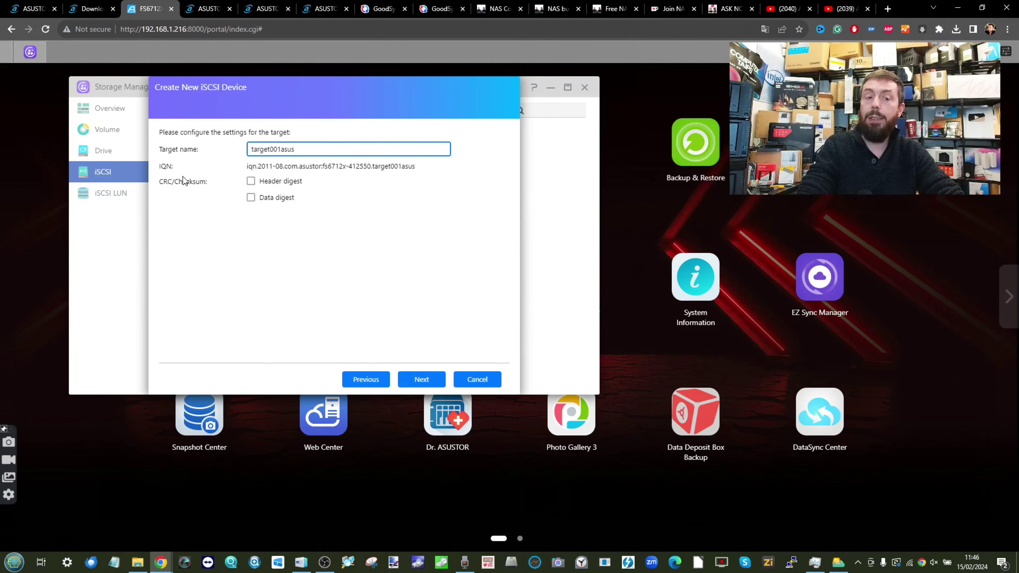
click(424, 383)
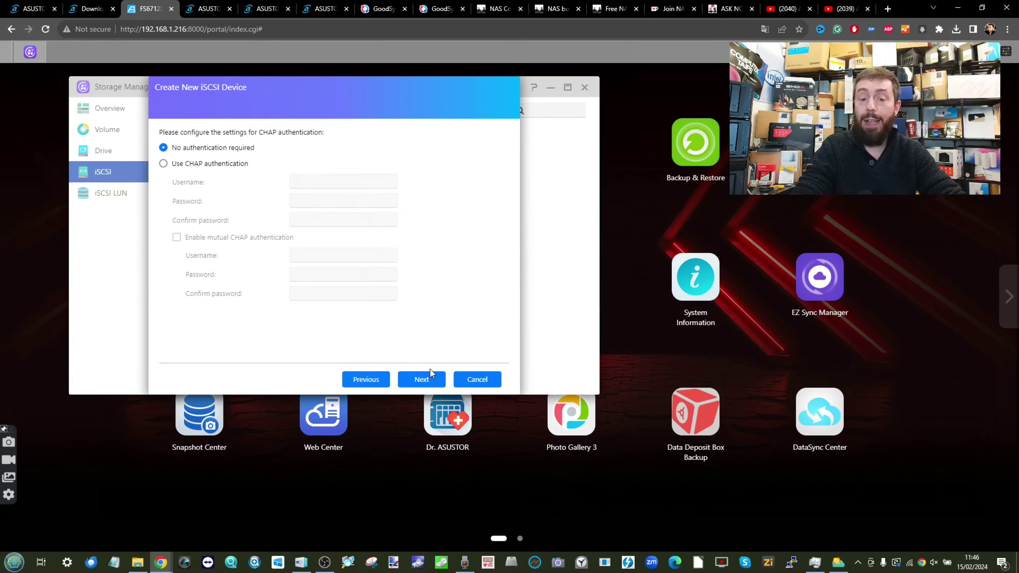
click(428, 378)
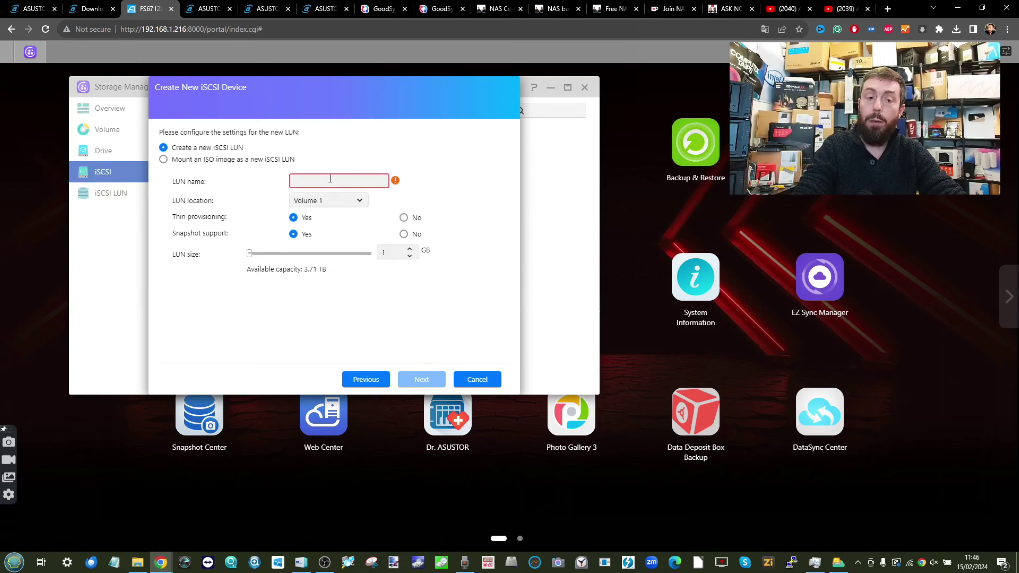
- Create the new LUN asuslun on Volume 1 with a size of 100 GB and finish the iSCSI device
click(338, 175)
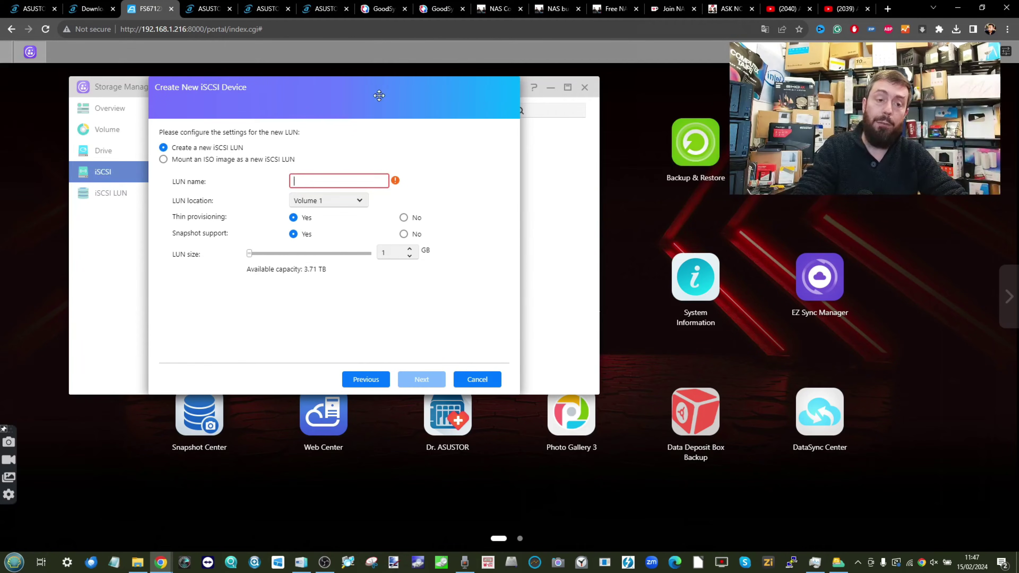
text(asuslun)
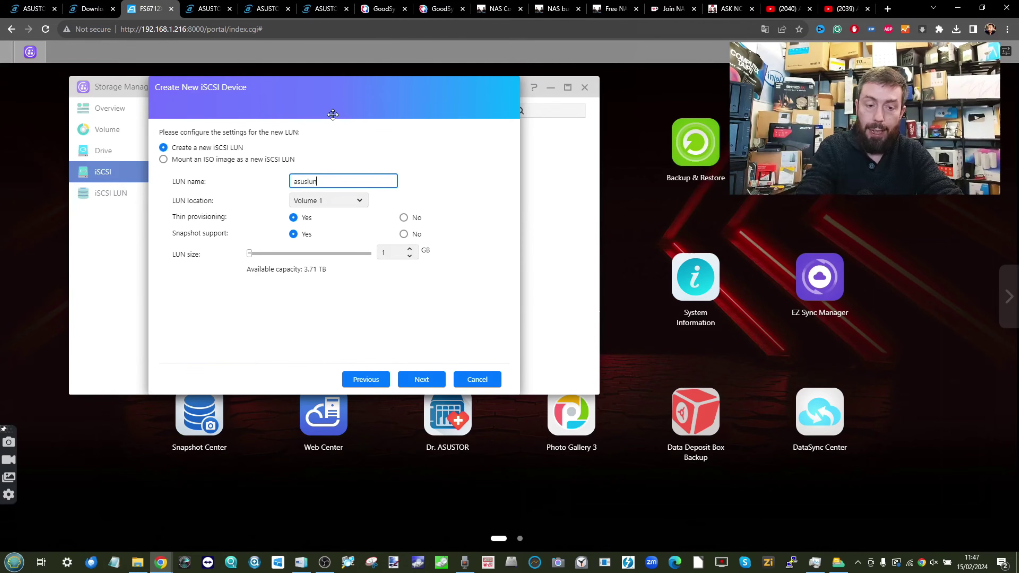
click(339, 204)
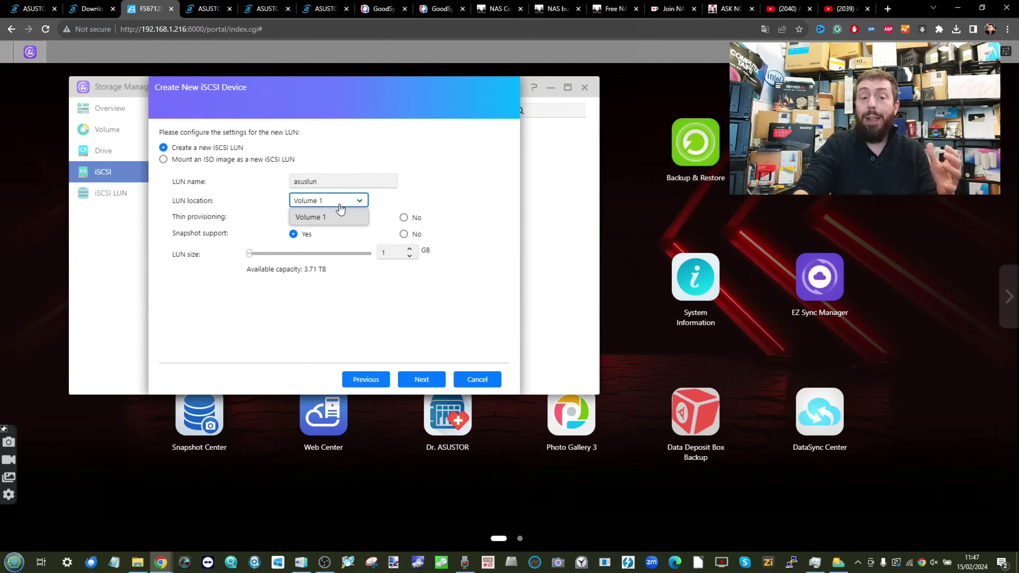
click(462, 232)
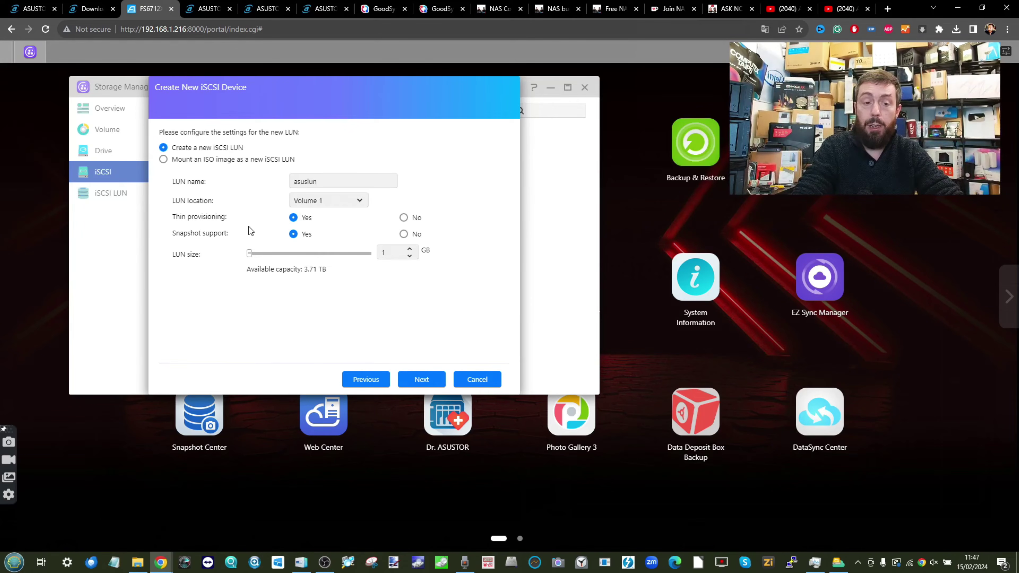
double_click(399, 250)
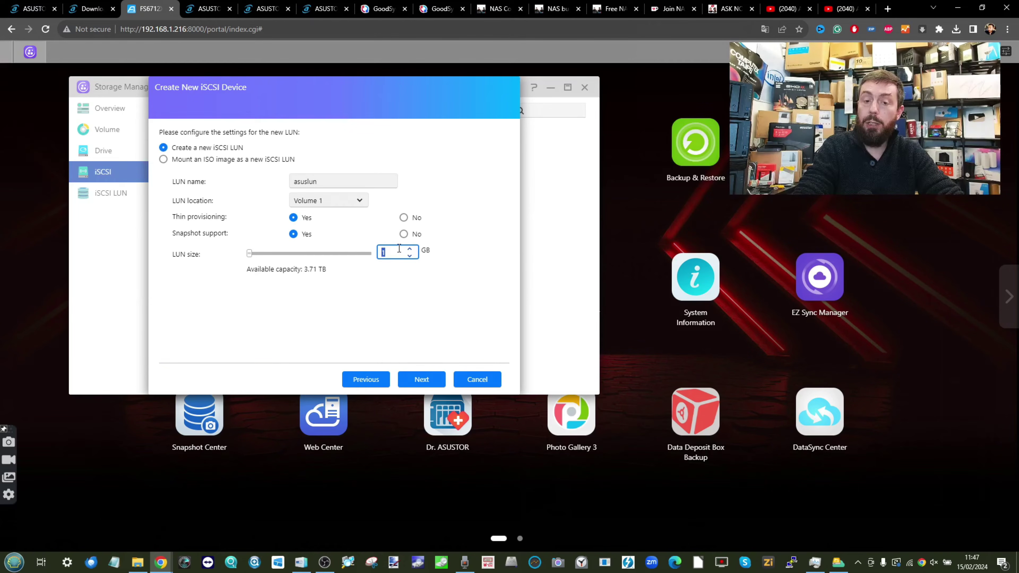
text(100)
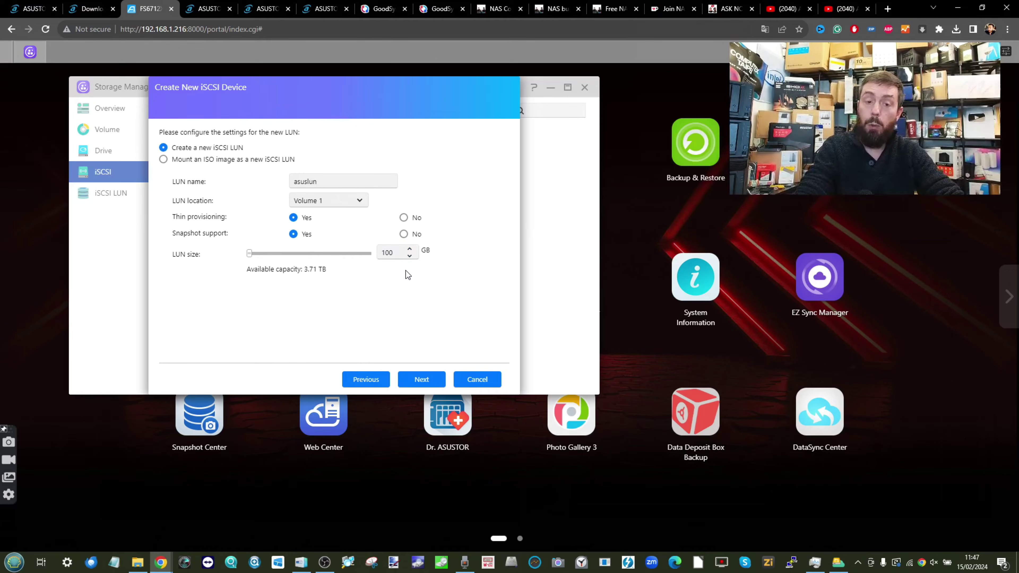
click(432, 382)
click(433, 381)
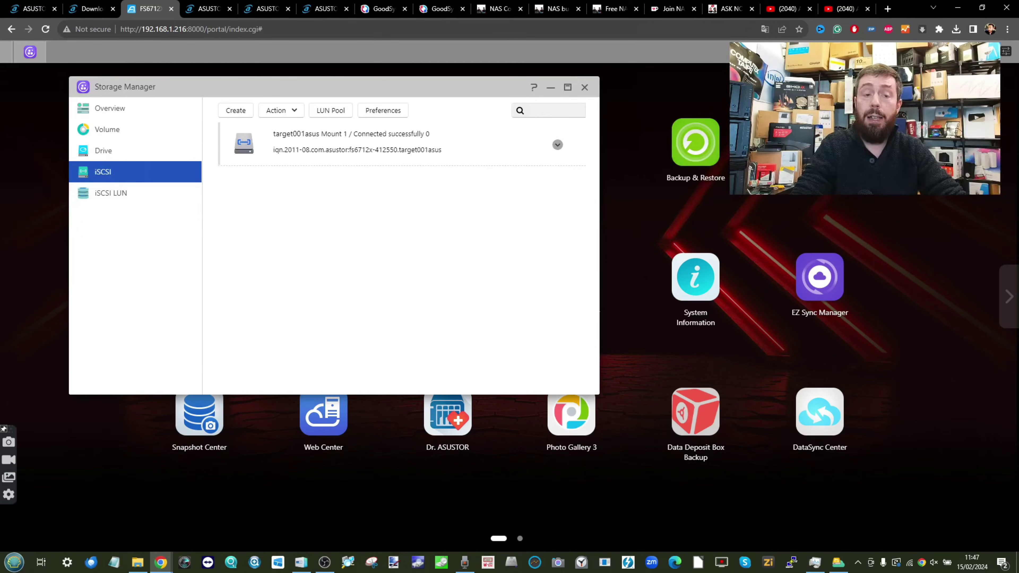
- Open the Windows iSCSI Initiator and look through its favorite targets and target portals
click(14, 562)
text(iscsi)
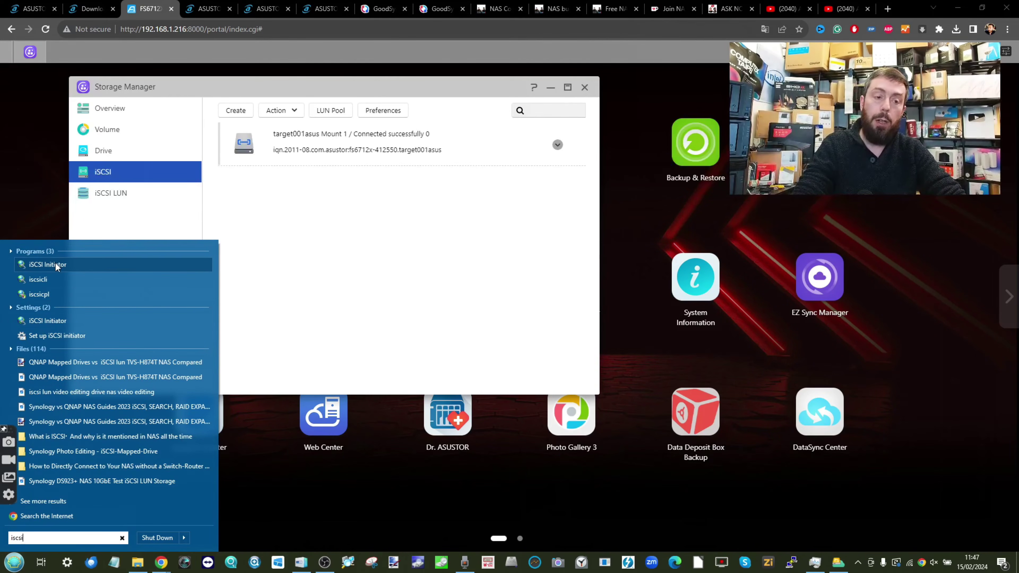
click(56, 265)
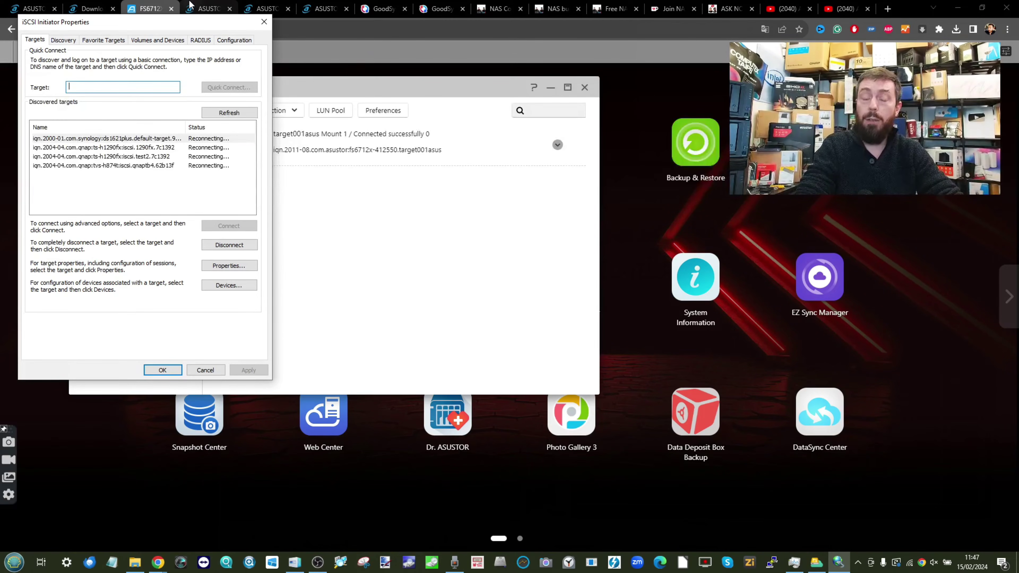
click(97, 42)
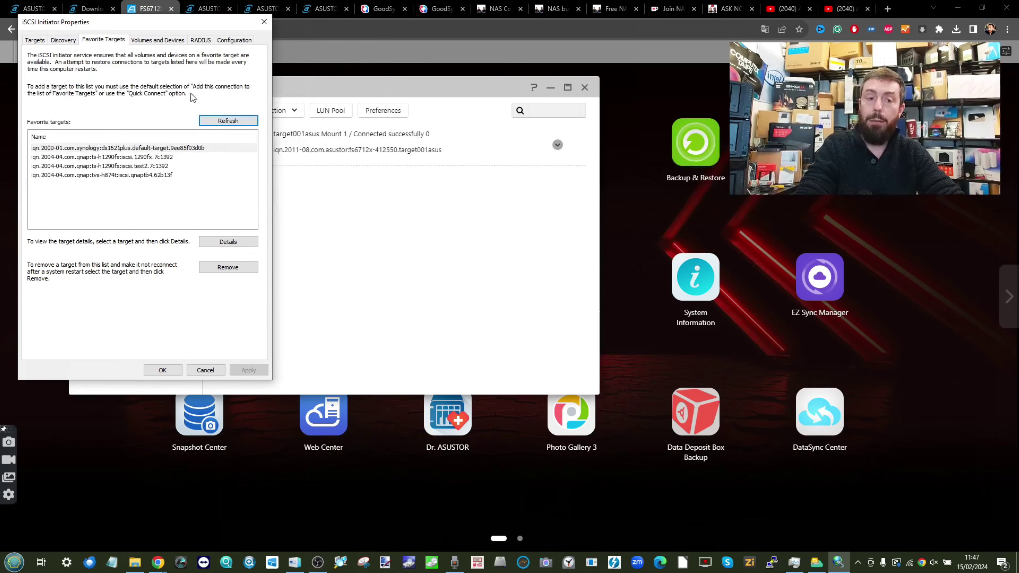
click(72, 42)
- Examine the Discover Target Portal options and their advanced settings, and cancel without adding a portal
click(200, 138)
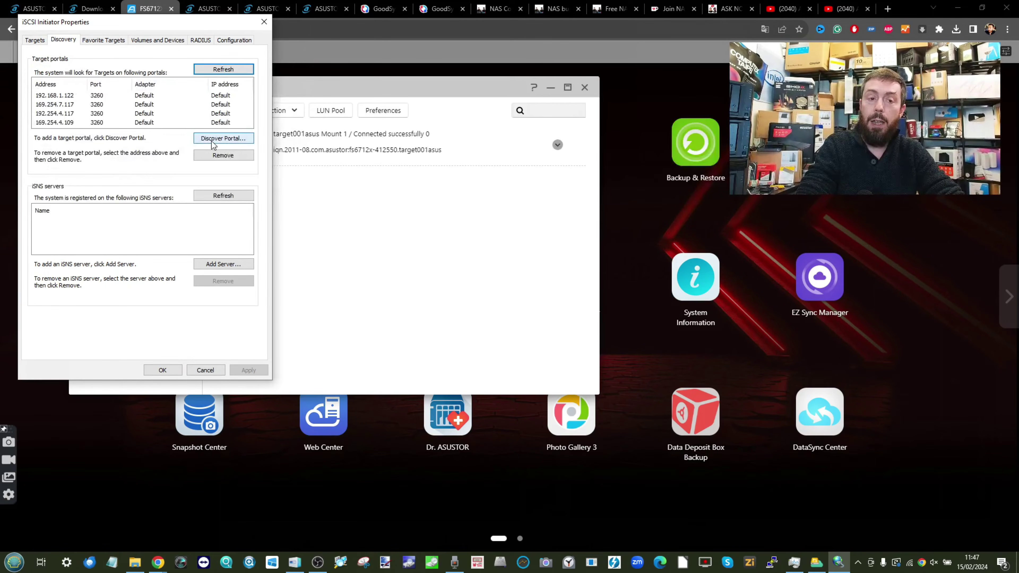
drag(127, 38, 315, 139)
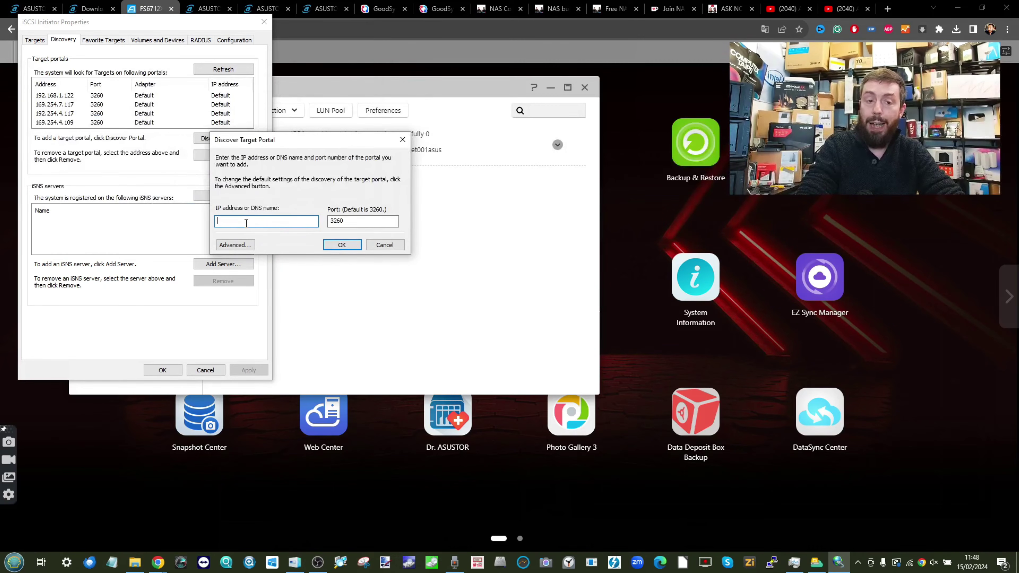
click(220, 248)
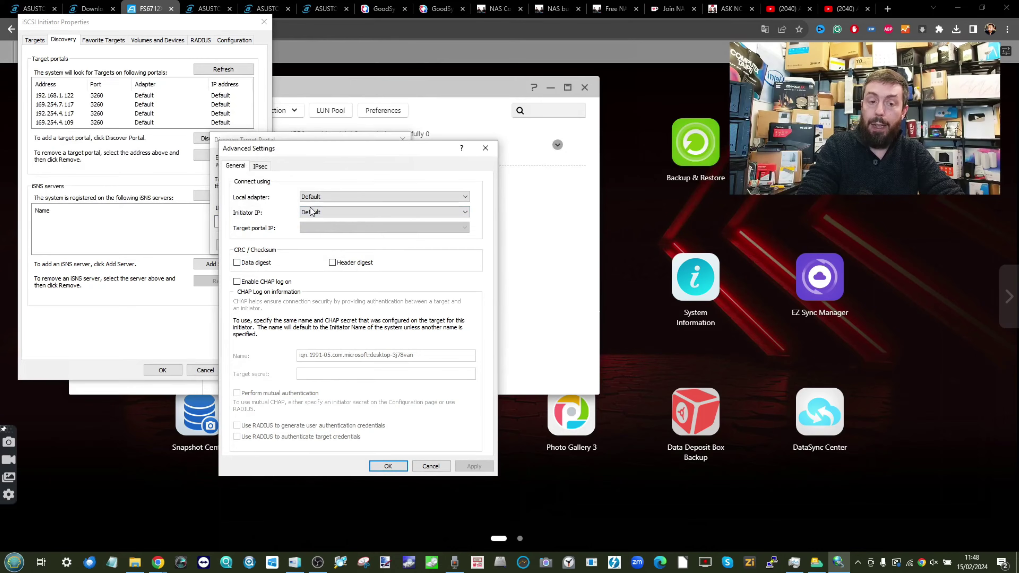
click(430, 467)
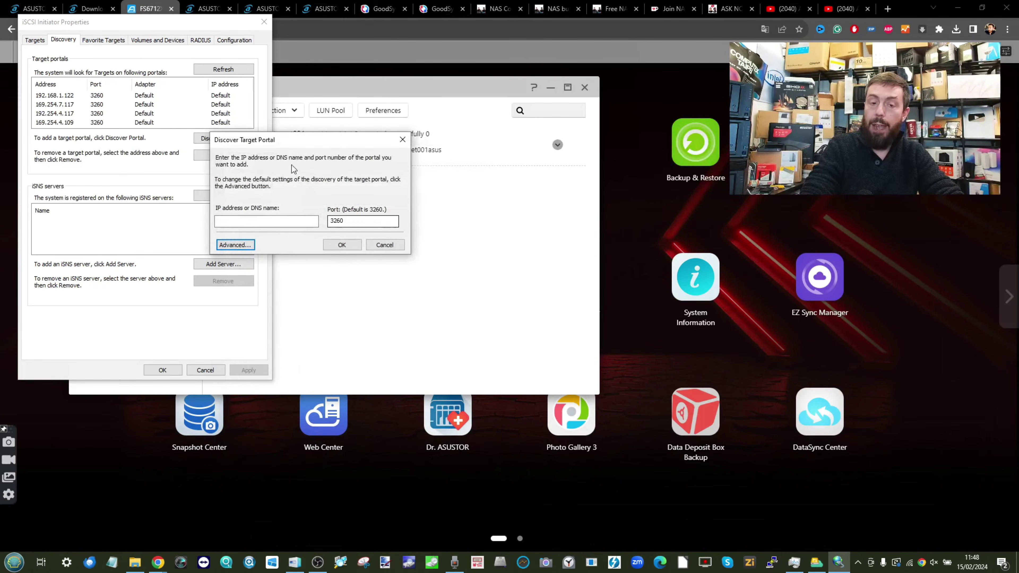
click(385, 245)
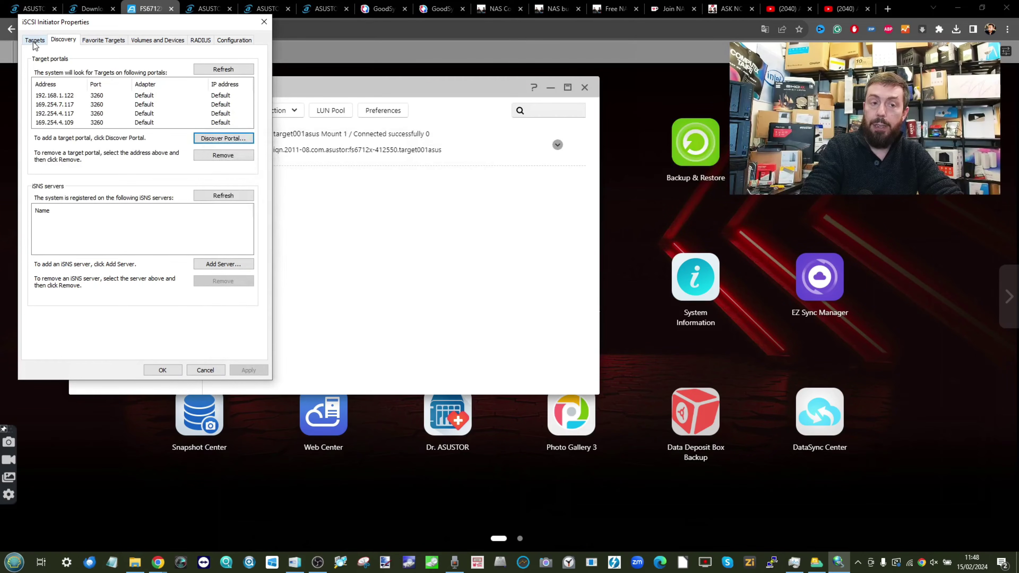
- Check the discovered iSCSI targets, selecting the QNAP 1290fx target, and close the initiator to return to the program search
click(35, 40)
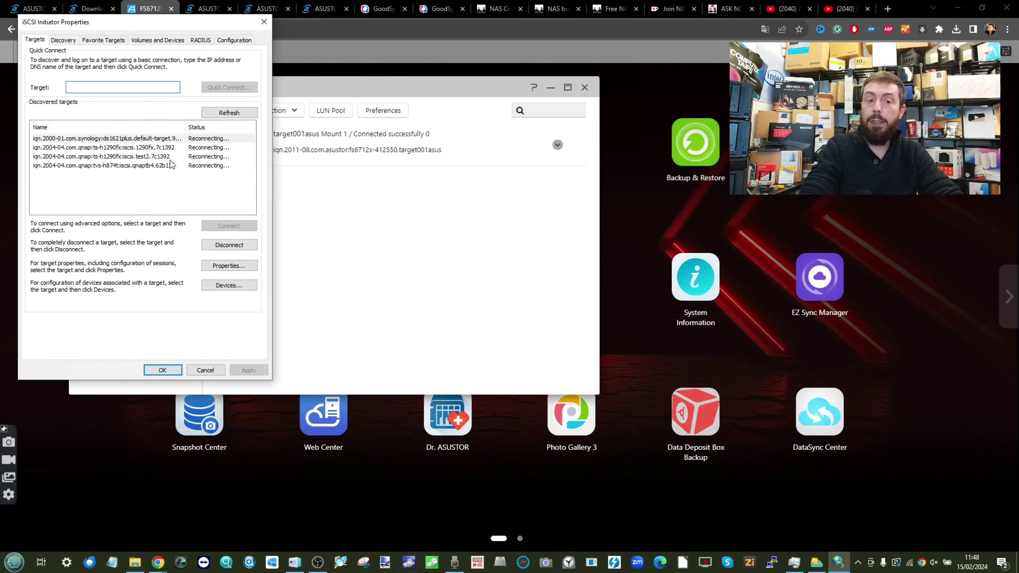
click(142, 149)
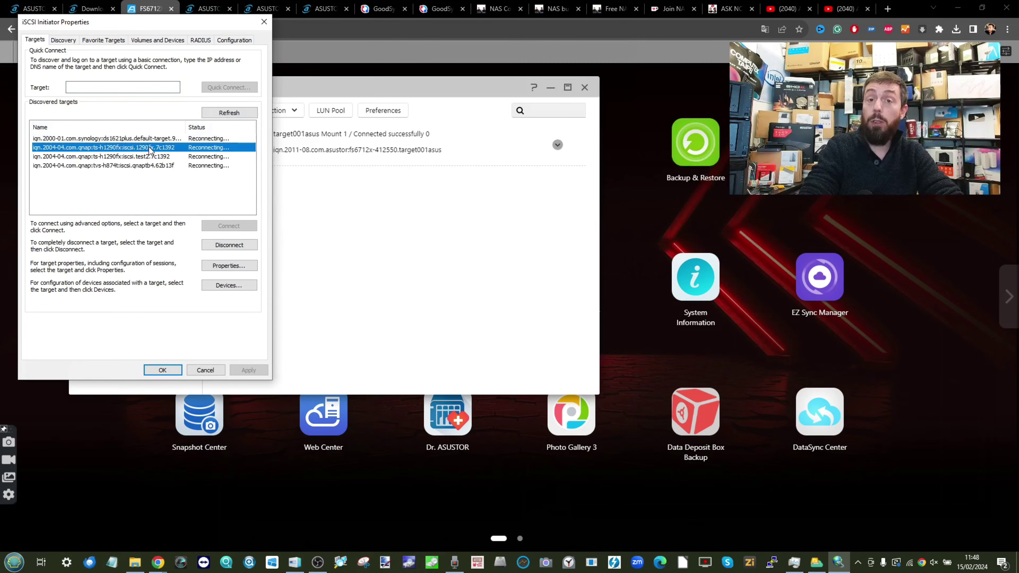
click(264, 21)
key(super)
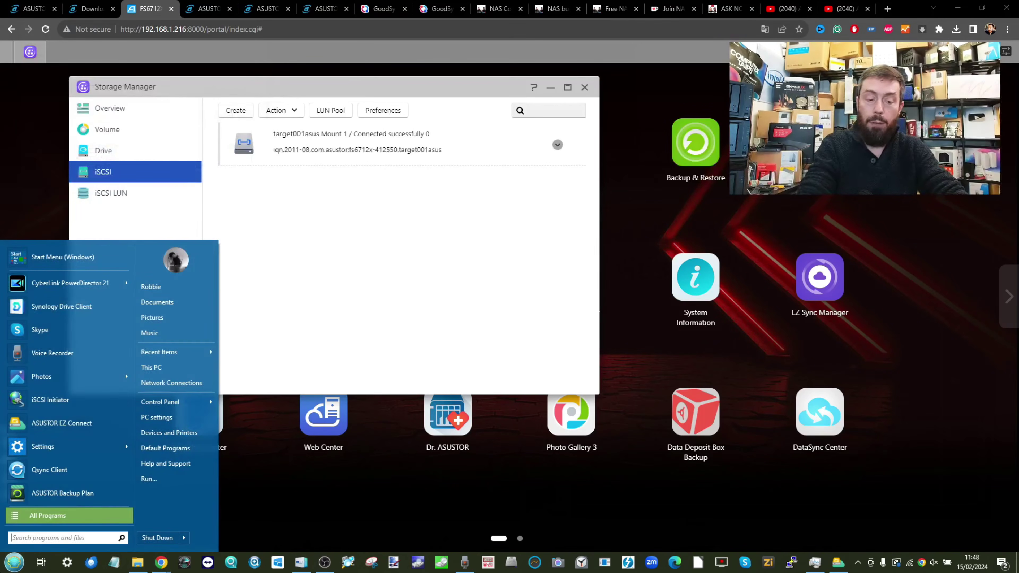
- Search the Windows programs for "disk man" and open the tool for creating and formatting hard disk partitions
text(disk mn)
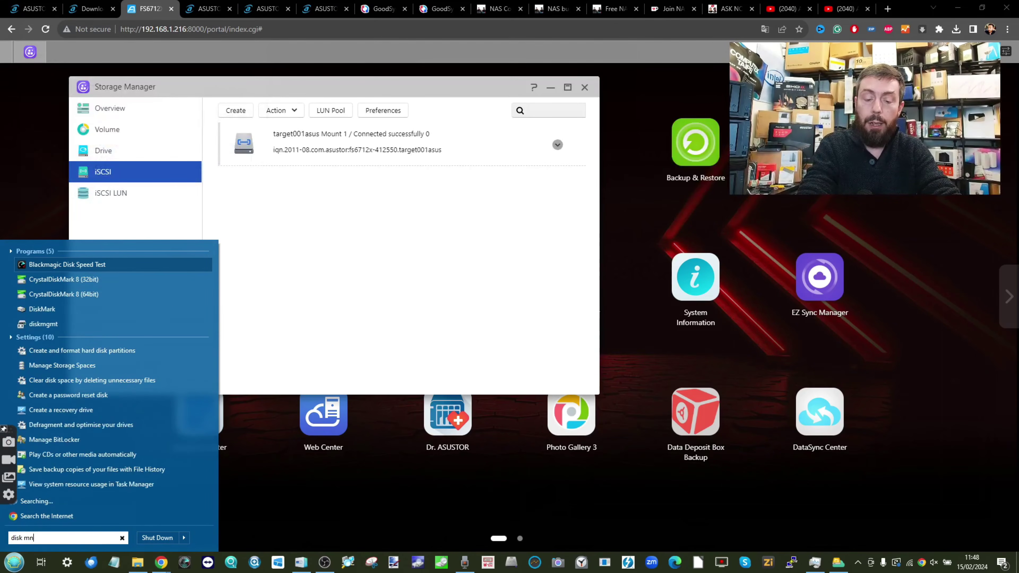
text(a)
key(BackSpace)
key(BackSpace)
text(a)
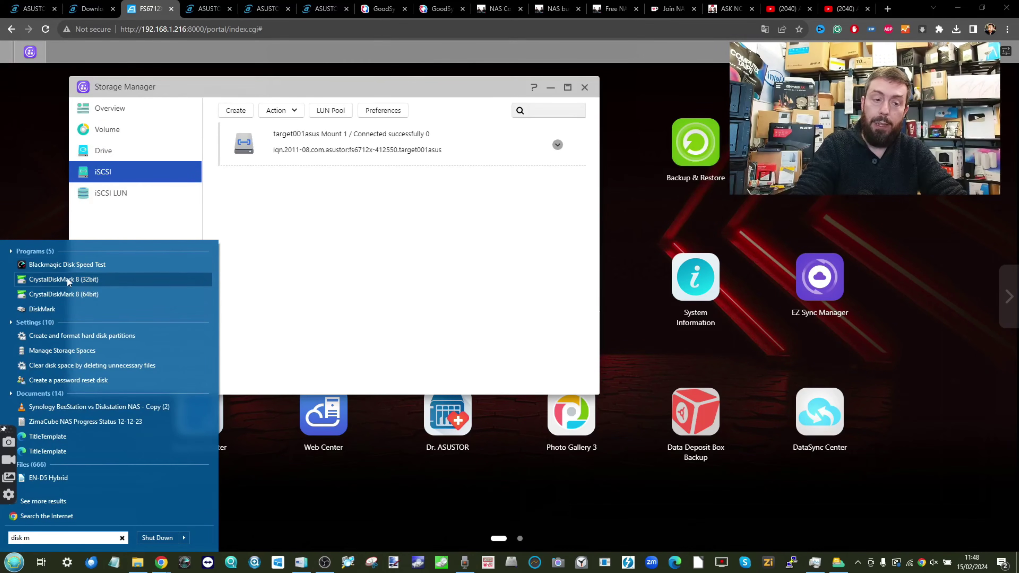
text(n)
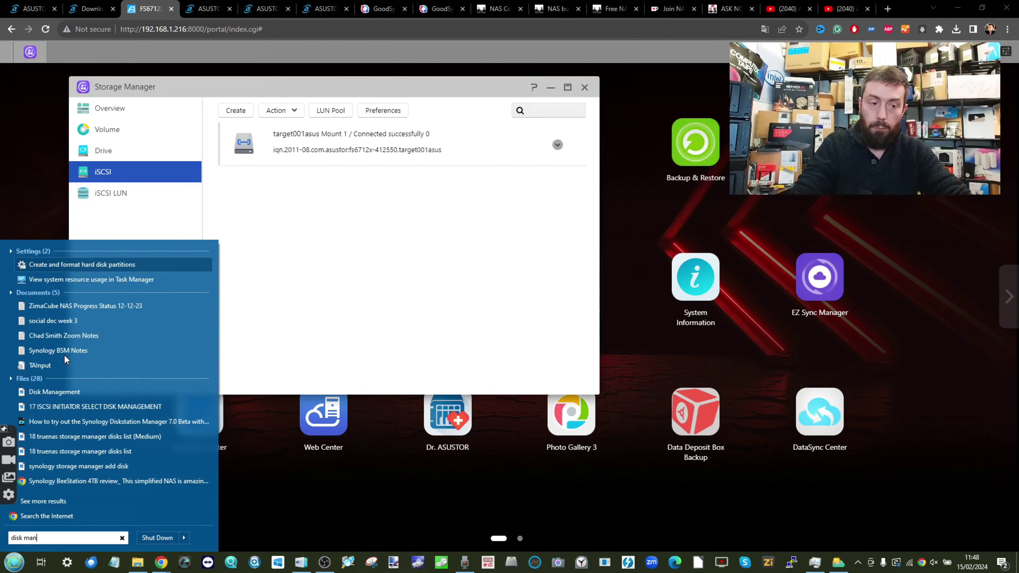
click(101, 265)
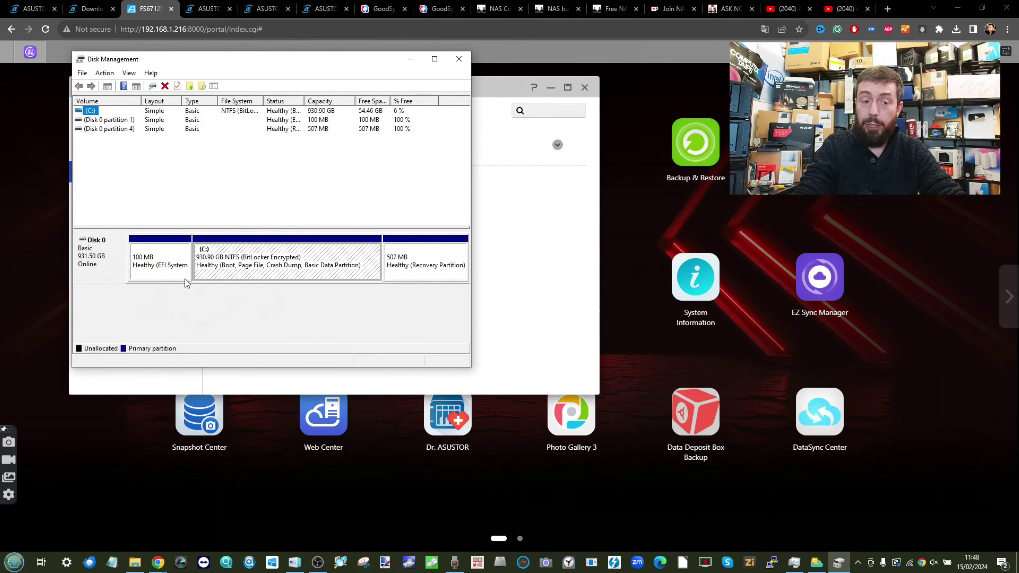
- Check the C: partition in Disk Management, and close both Disk Management and the NAS's Storage Manager
click(290, 256)
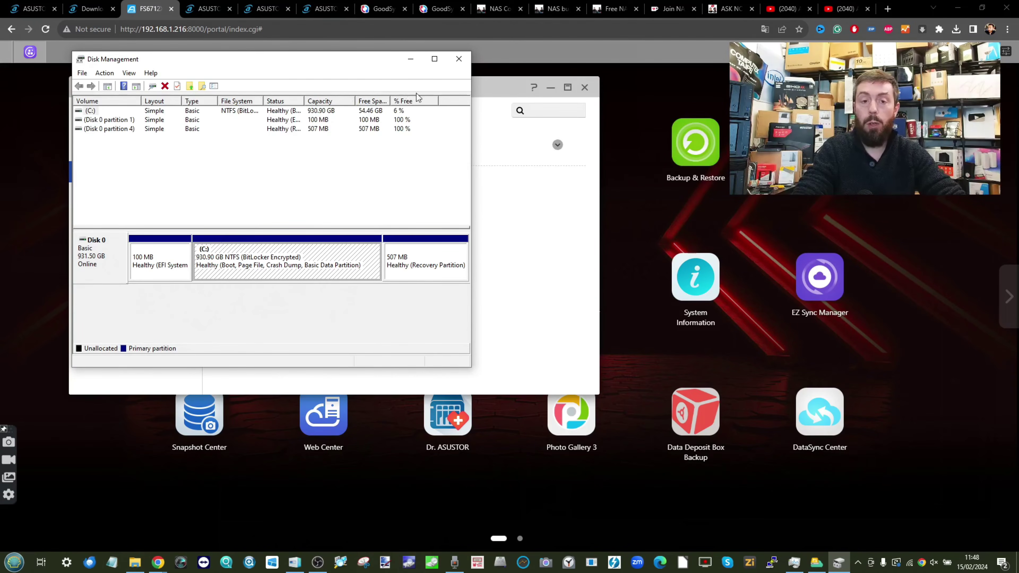
click(460, 60)
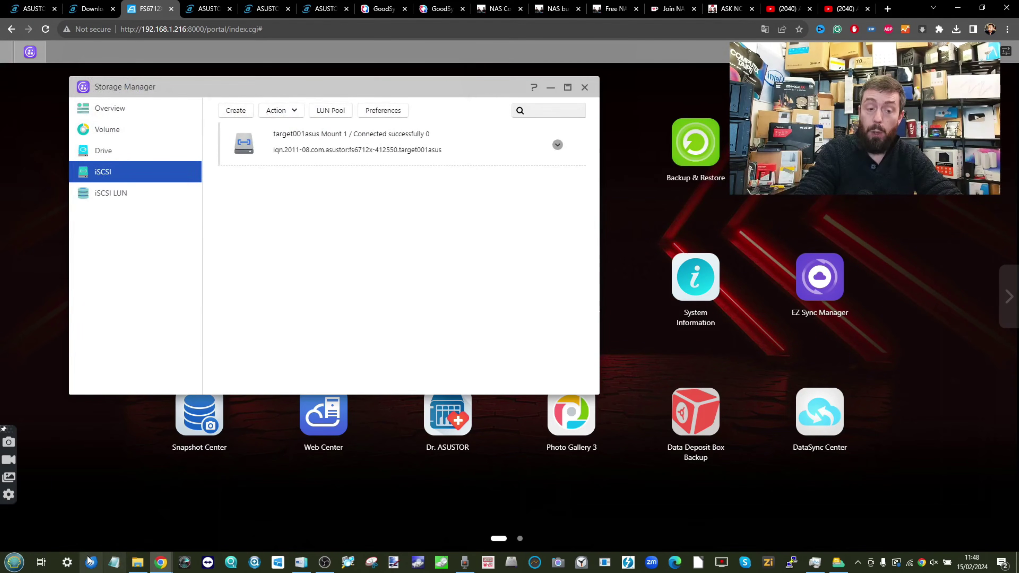
click(584, 87)
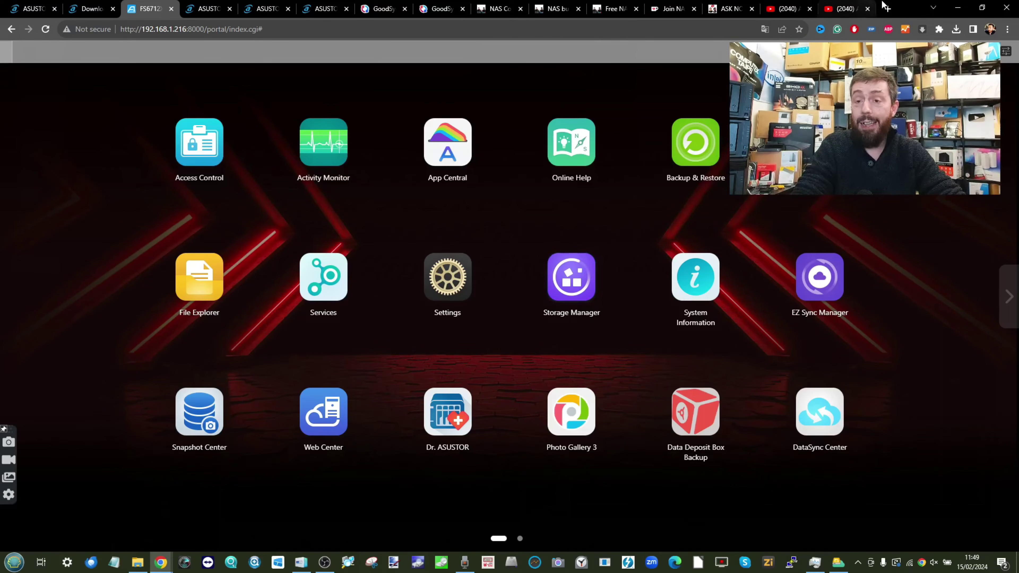
- Look through the Asustor NAS Setup Guide 2022 #2 video page and the ASUSTOR channel's videos, and return to the NAS desktop
click(843, 8)
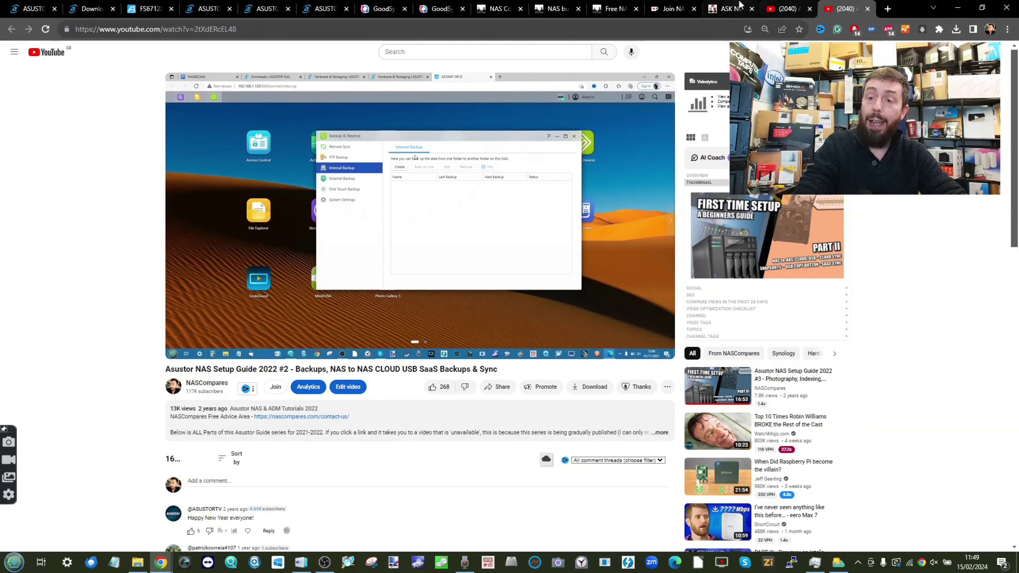
key(ctrl+shift+Tab)
scroll(370, 266, down, 8)
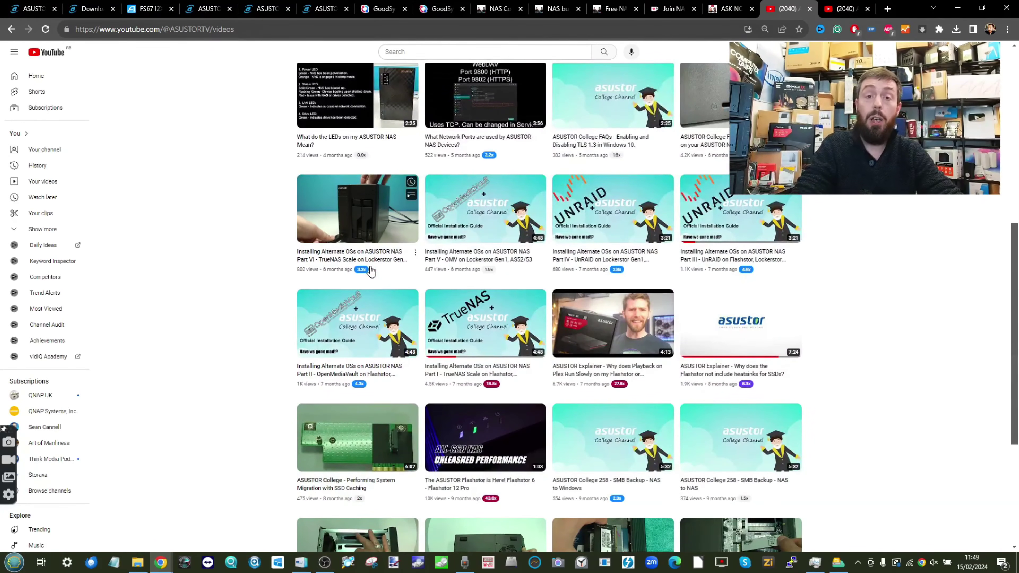
key(ctrl+Tab)
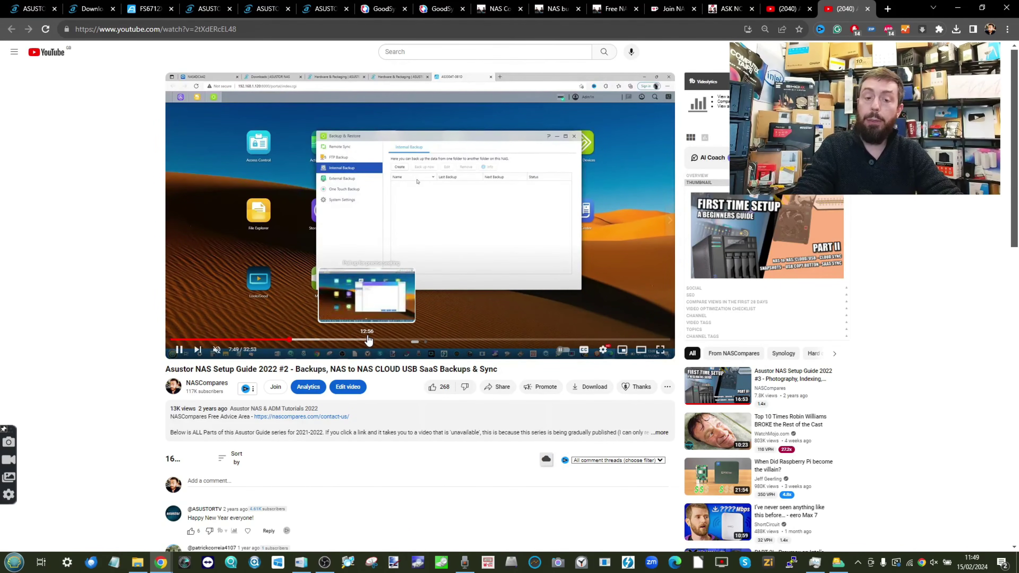
scroll(733, 311, down, 4)
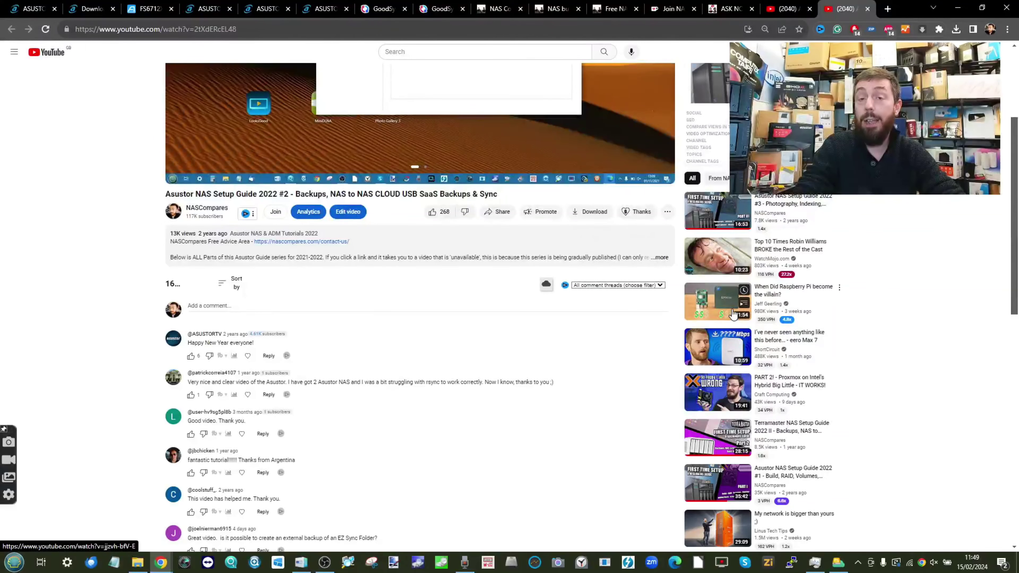
click(149, 5)
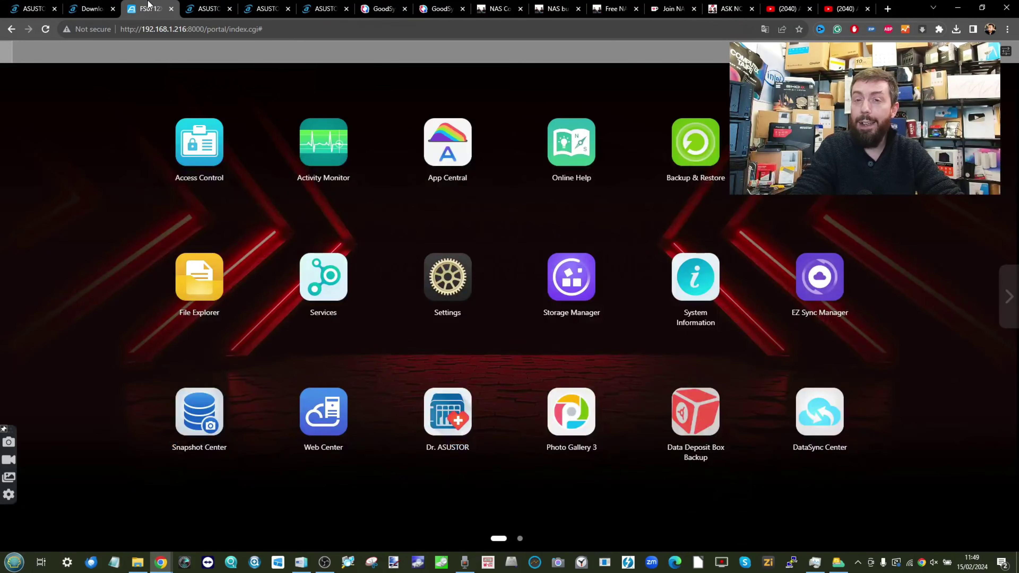
- Browse the NASCompares home page and its free NAS advice page, down to the free and Ko-fi Fast Track enquiry options
click(489, 9)
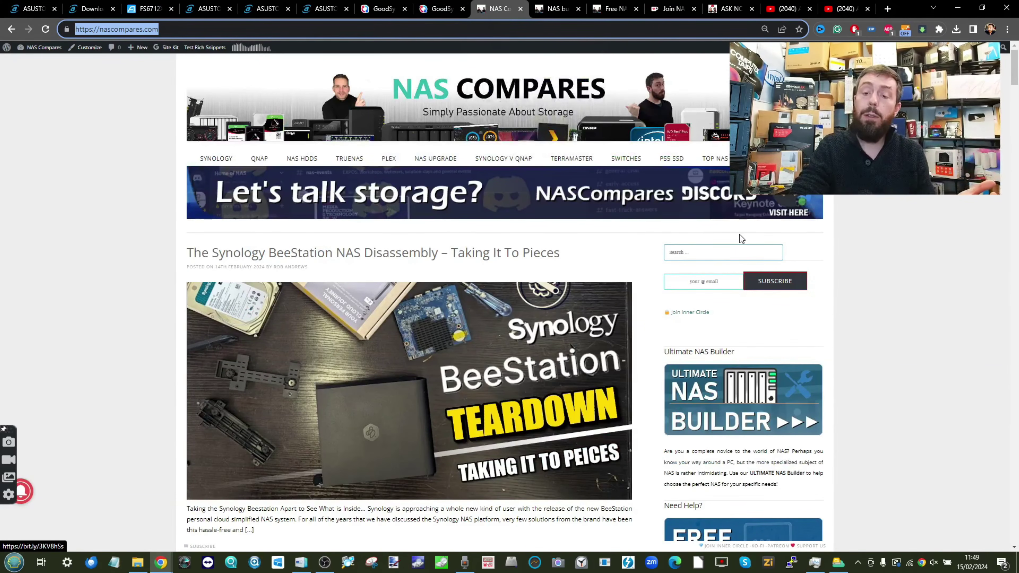
scroll(735, 227, down, 5)
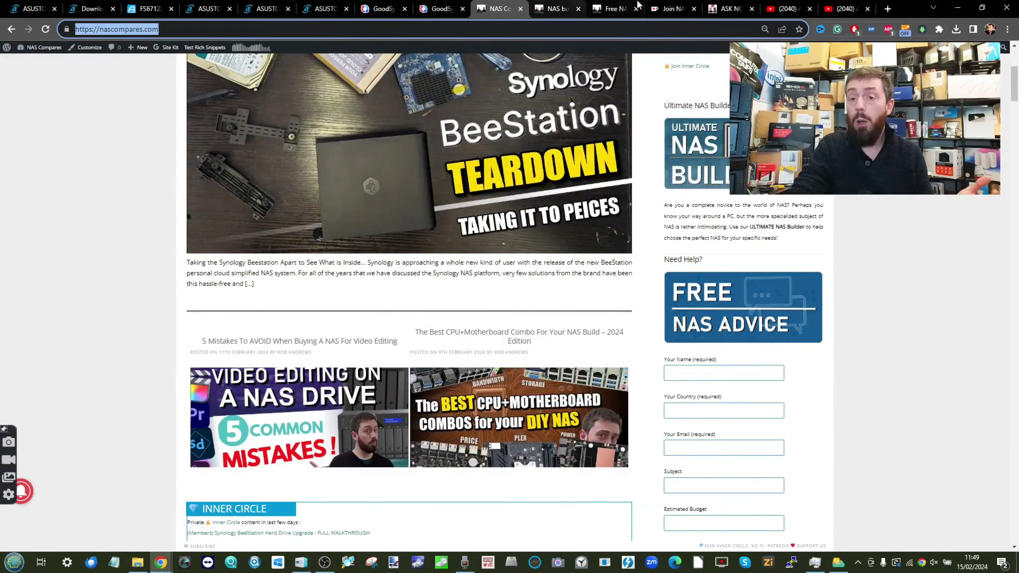
click(613, 4)
scroll(521, 212, down, 10)
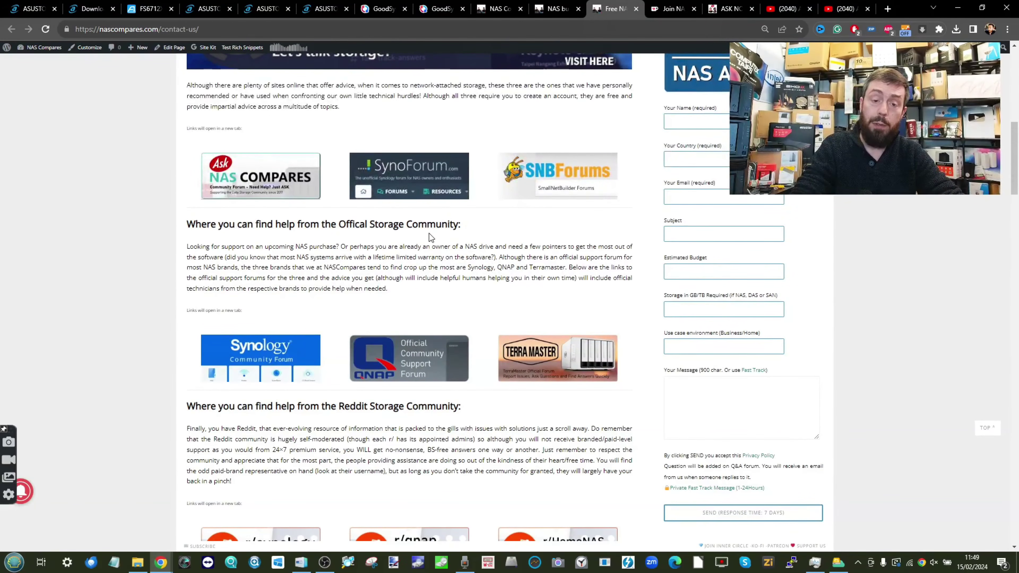
scroll(431, 237, down, 7)
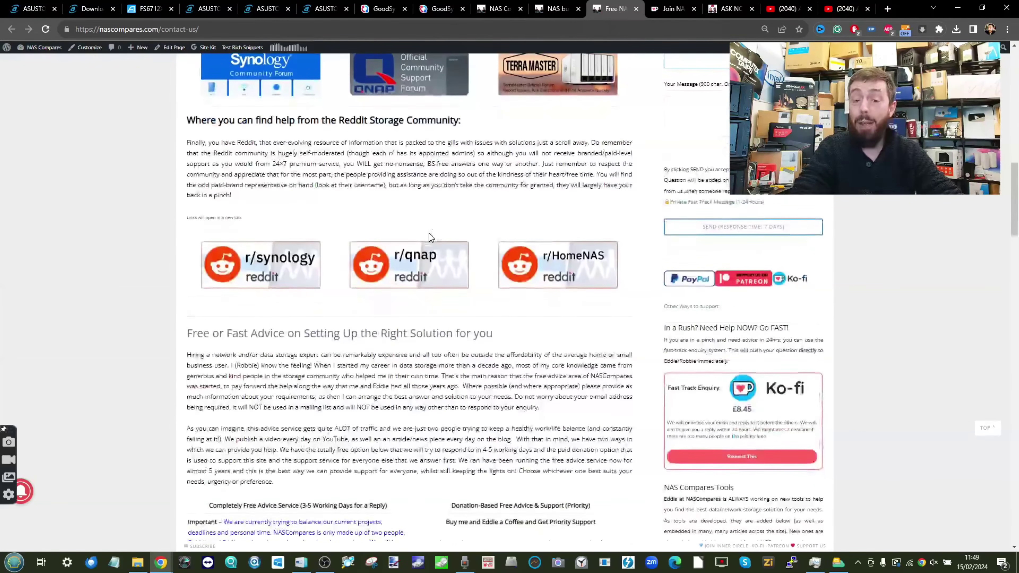
scroll(450, 342, down, 9)
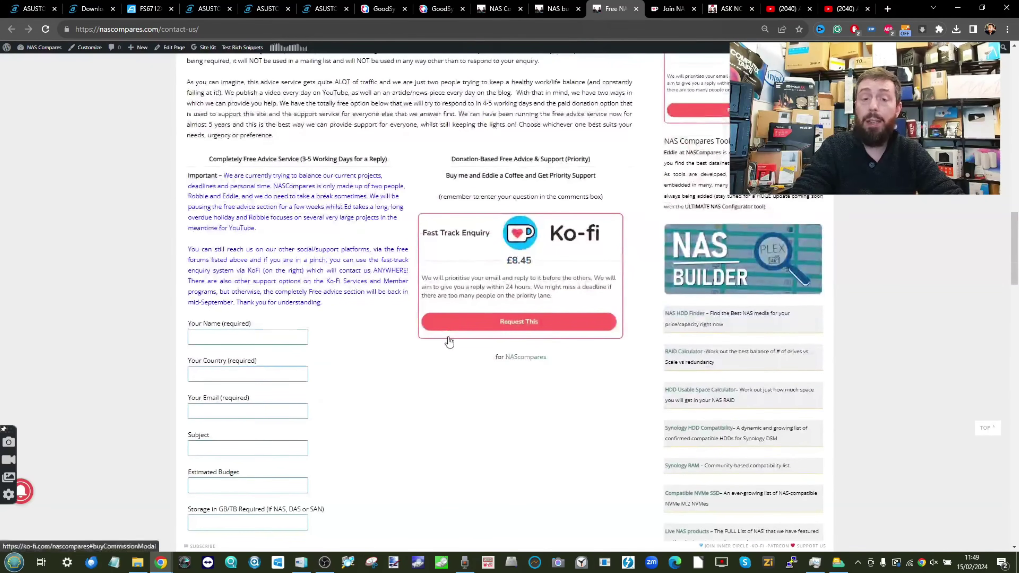
drag(303, 159, 351, 161)
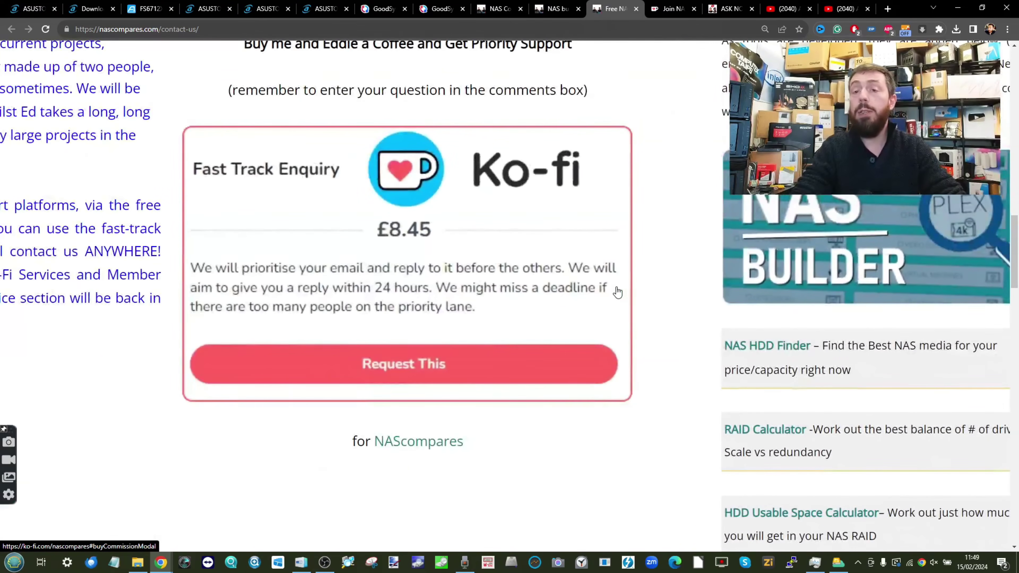
- Review the Inner Circle membership tiers and their benefits on the NASCompares Ko-fi page
key(ctrl+Tab)
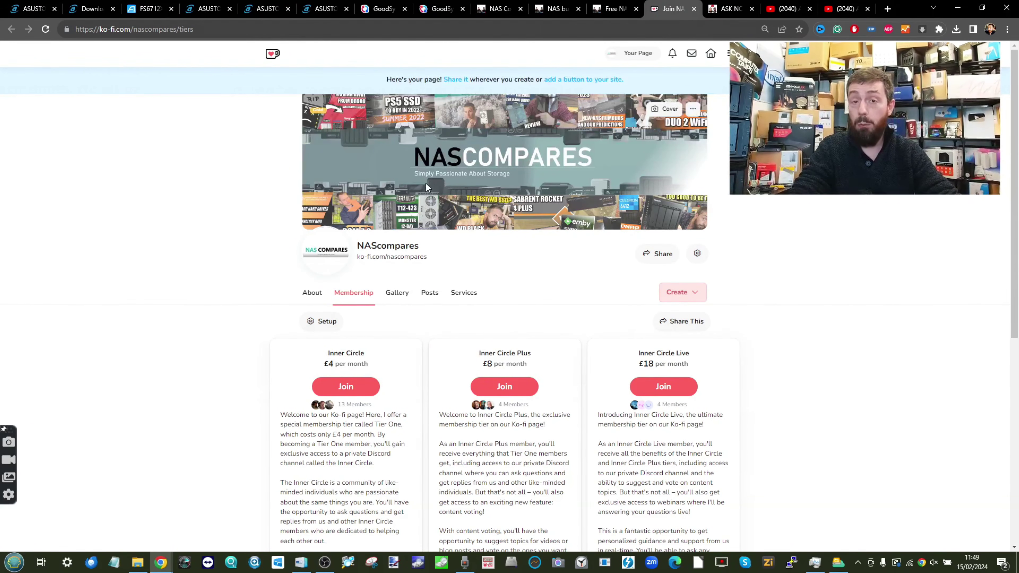
scroll(426, 183, down, 8)
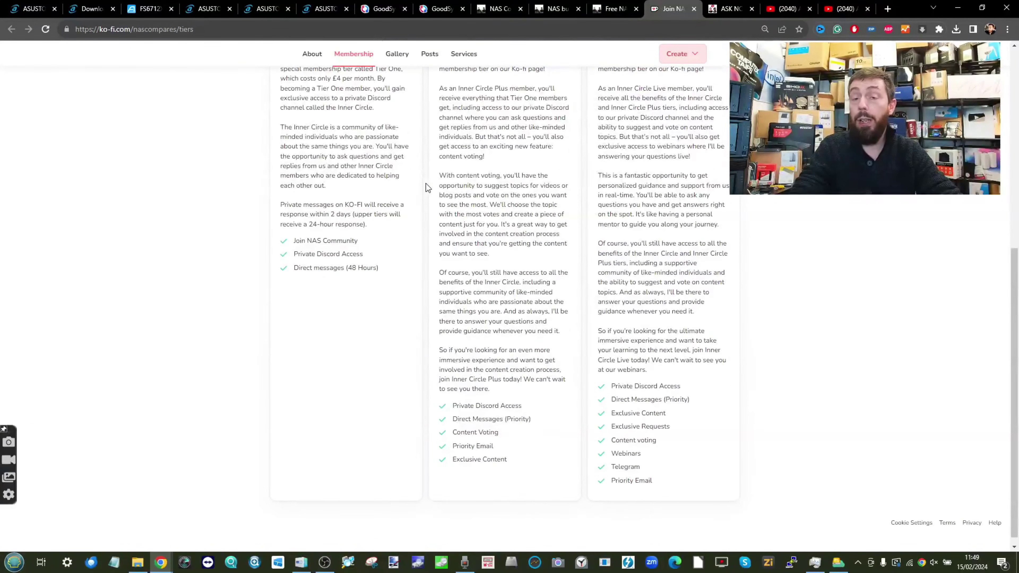
scroll(428, 187, up, 4)
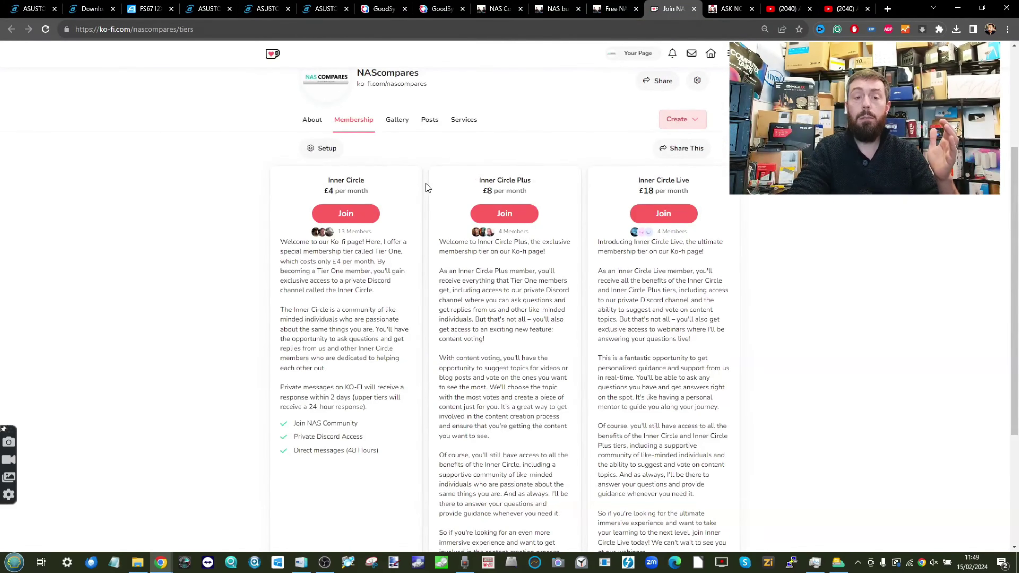
scroll(301, 199, up, 4)
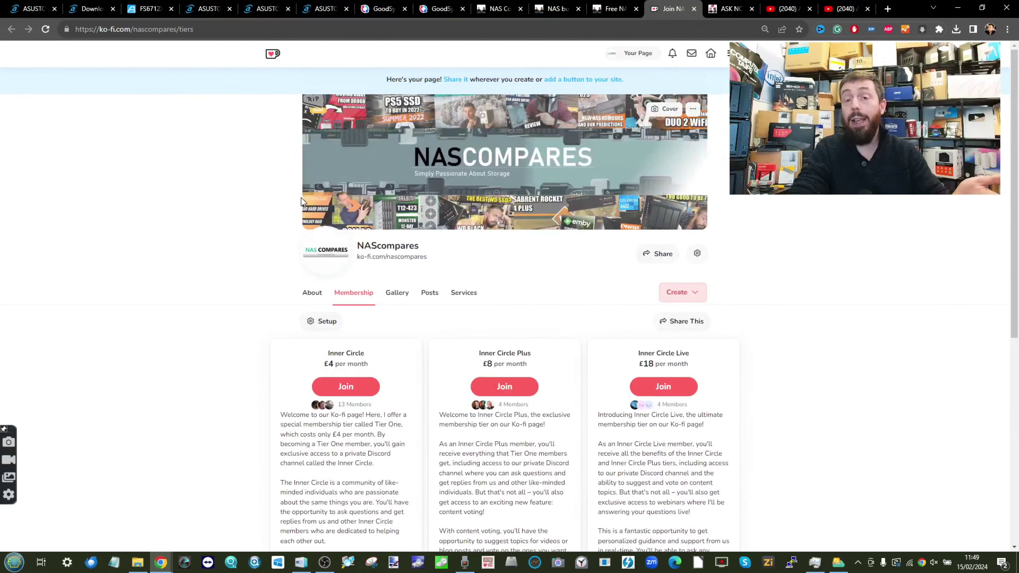
- View the NAS Builder page and the Ask NAS Compares forum, and go back over the Ko-fi membership tiers
click(558, 8)
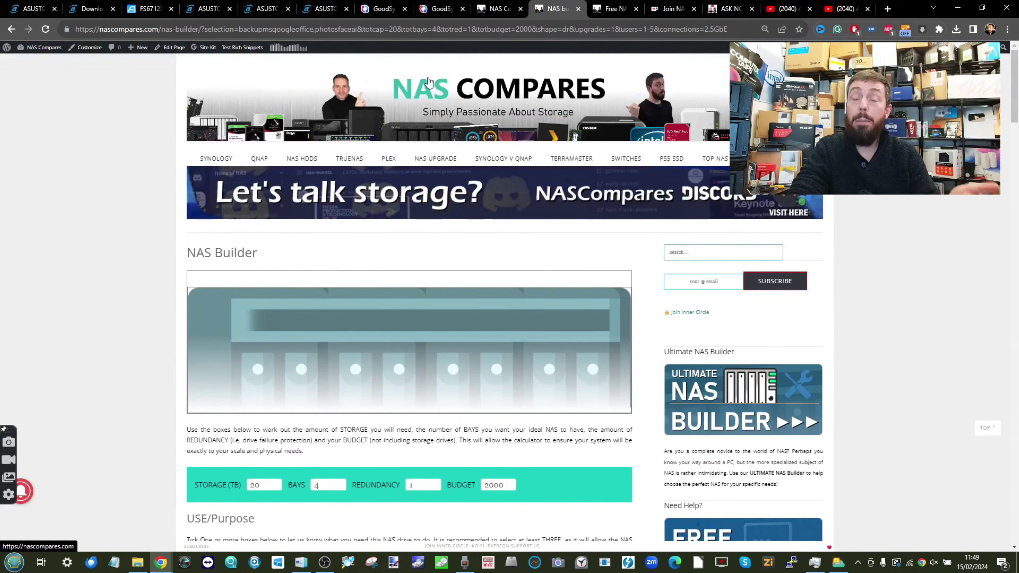
click(708, 5)
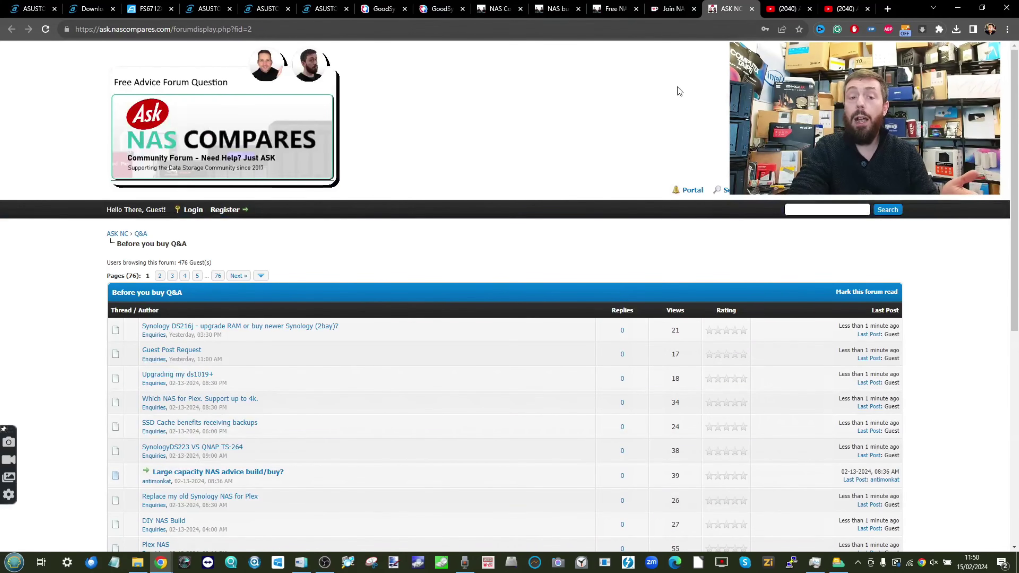
click(676, 10)
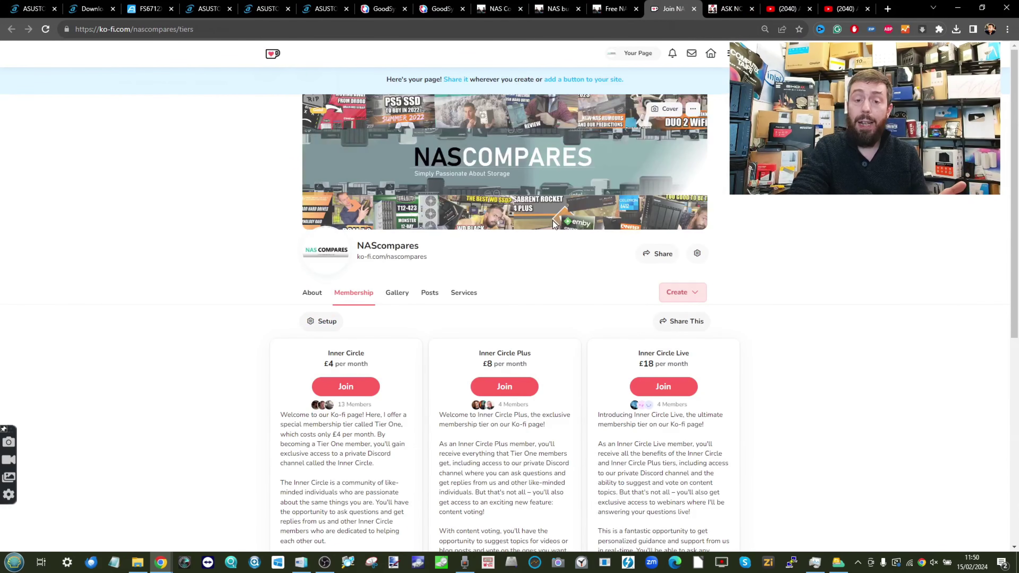
scroll(553, 221, down, 8)
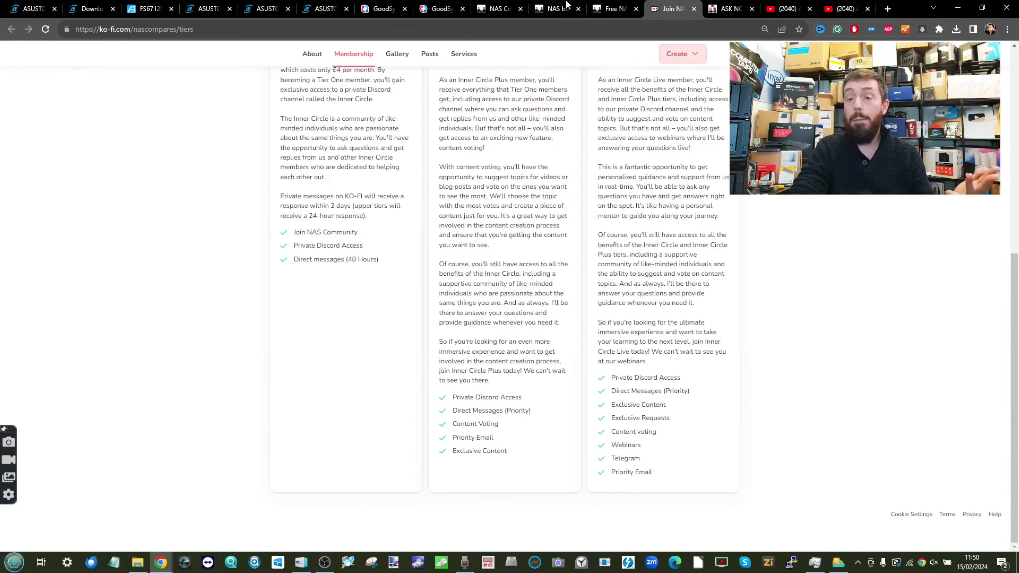
scroll(600, 255, up, 8)
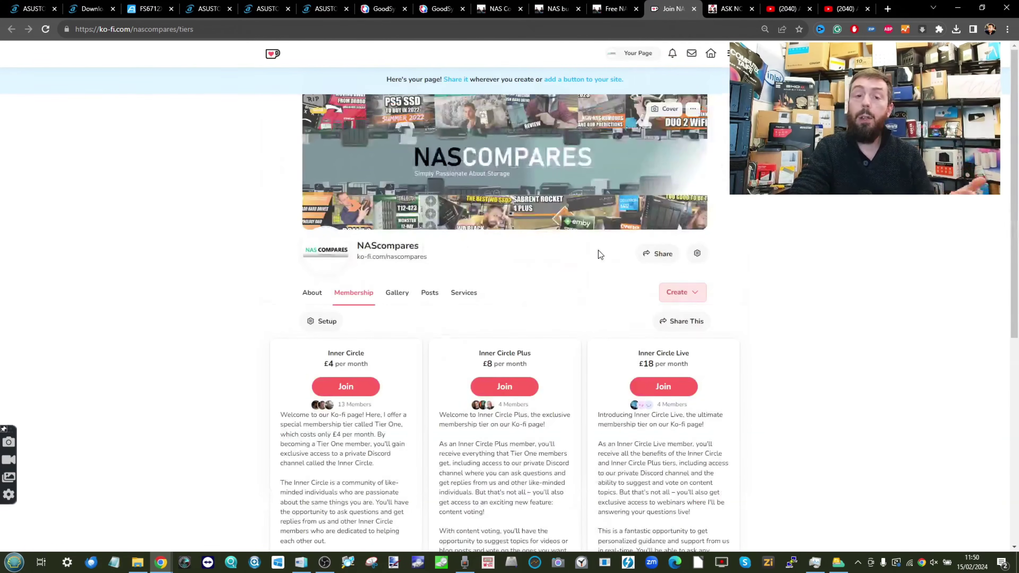
- Examine the Fast Track and 1 Hour Zoom Consultation offers among the Ko-fi services, and return to the NAS desktop
click(463, 293)
scroll(530, 241, down, 10)
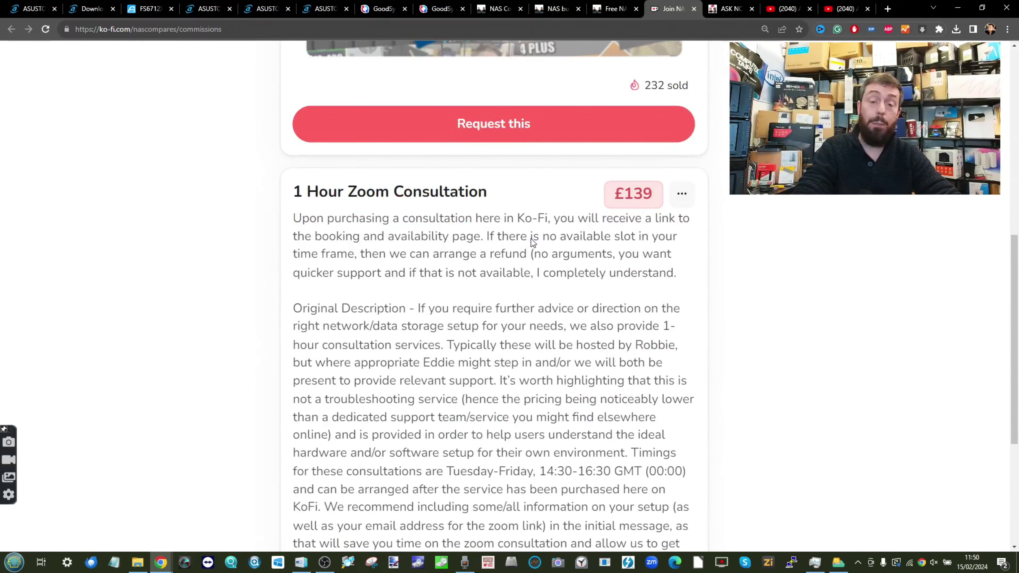
key(ctrl+minus)
key(ctrl+minus)
key(ctrl+minus)
key(ctrl+minus)
key(ctrl+minus)
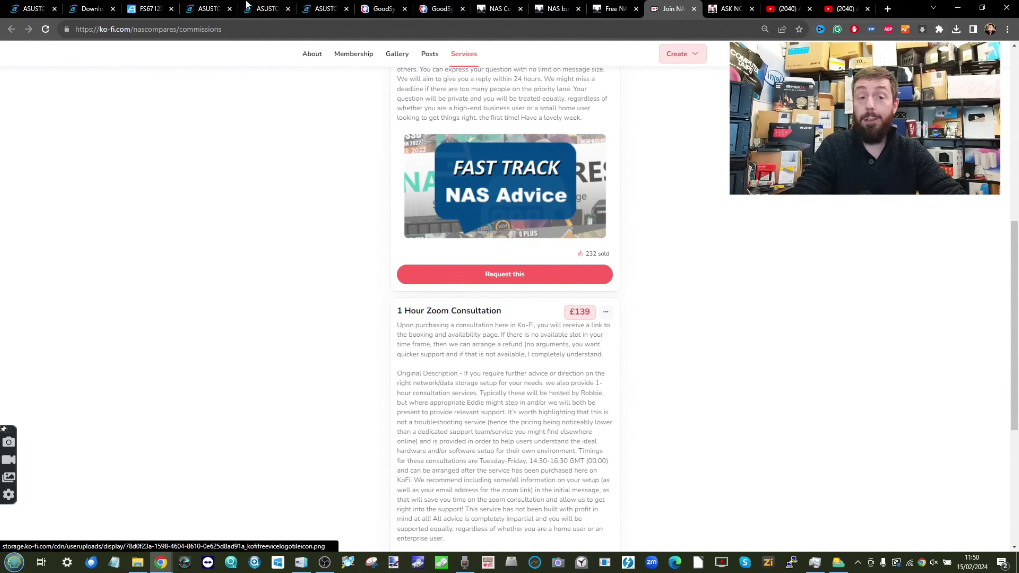
click(308, 4)
click(150, 5)
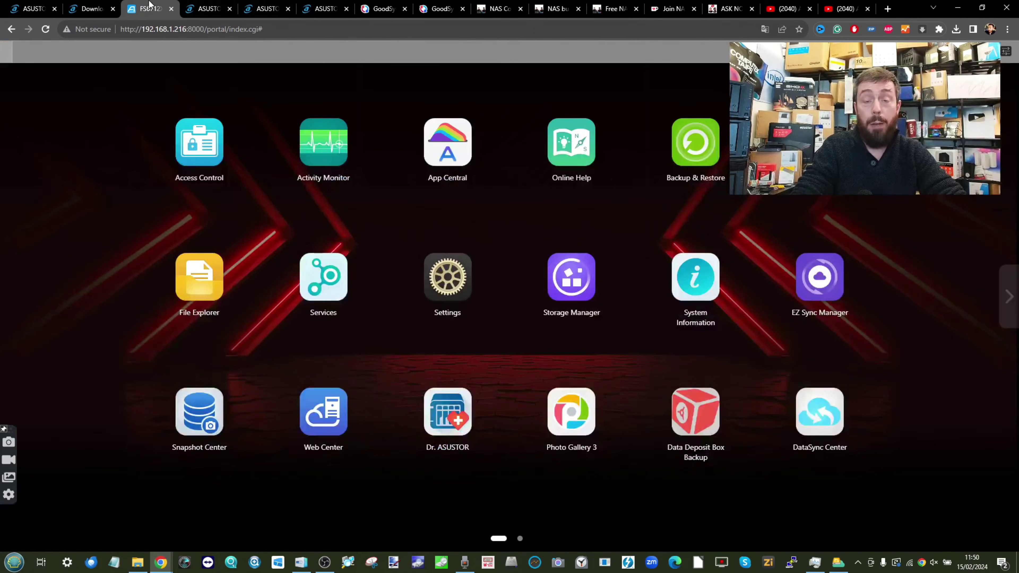